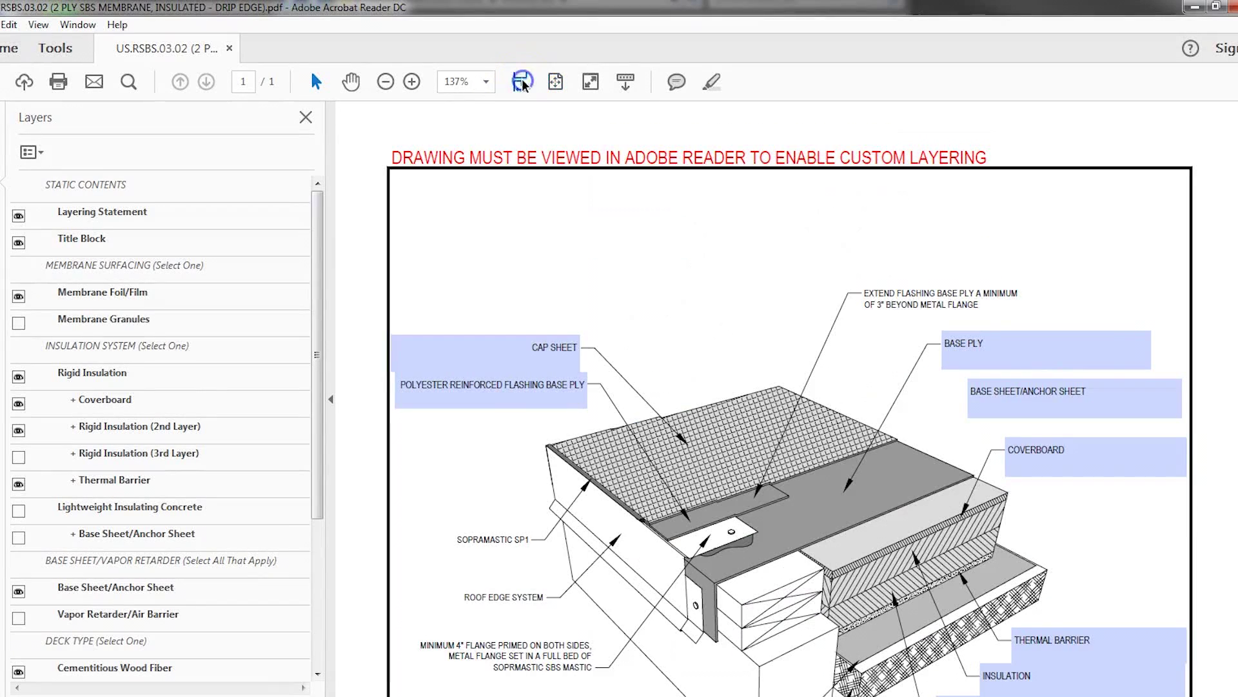
Hide the Cementitious Wood Fiber deck layer in the drip edge drawing and show the Steel deck layer.
{"action": "scroll", "coordinate": [867, 443], "scroll_direction": "down", "scroll_amount": 3}
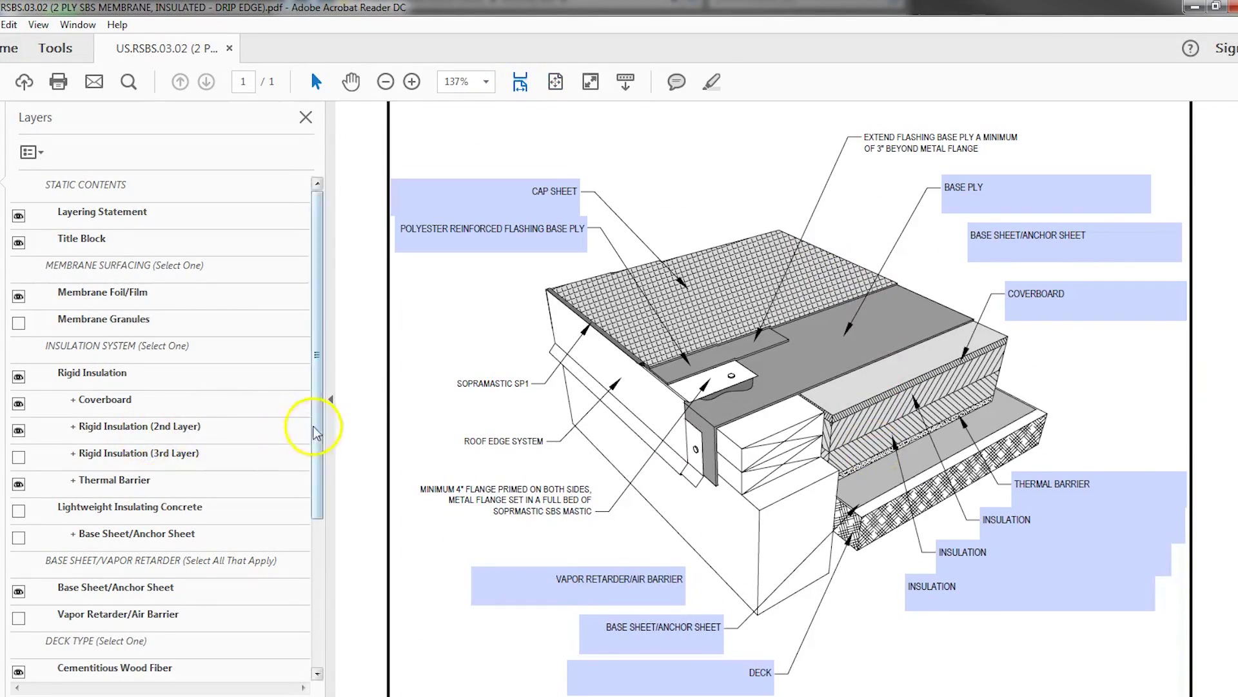
{"action": "left_click_drag", "start_coordinate": [318, 420], "coordinate": [316, 567]}
{"action": "left_click", "coordinate": [18, 479]}
{"action": "left_click", "coordinate": [18, 586]}
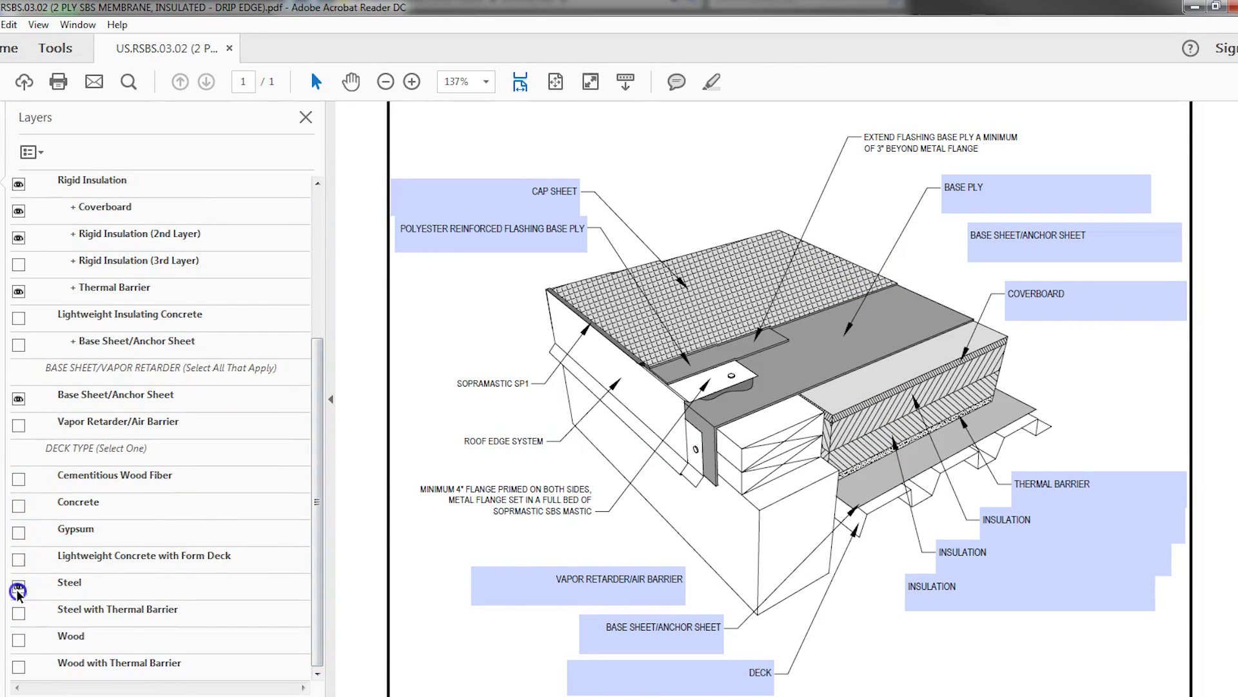
Hide the Base Sheet/Anchor Sheet and Thermal Barrier layers, and show the Rigid Insulation (3rd Layer) layer.
{"action": "left_click_drag", "start_coordinate": [317, 473], "coordinate": [323, 396]}
{"action": "left_click", "coordinate": [18, 510]}
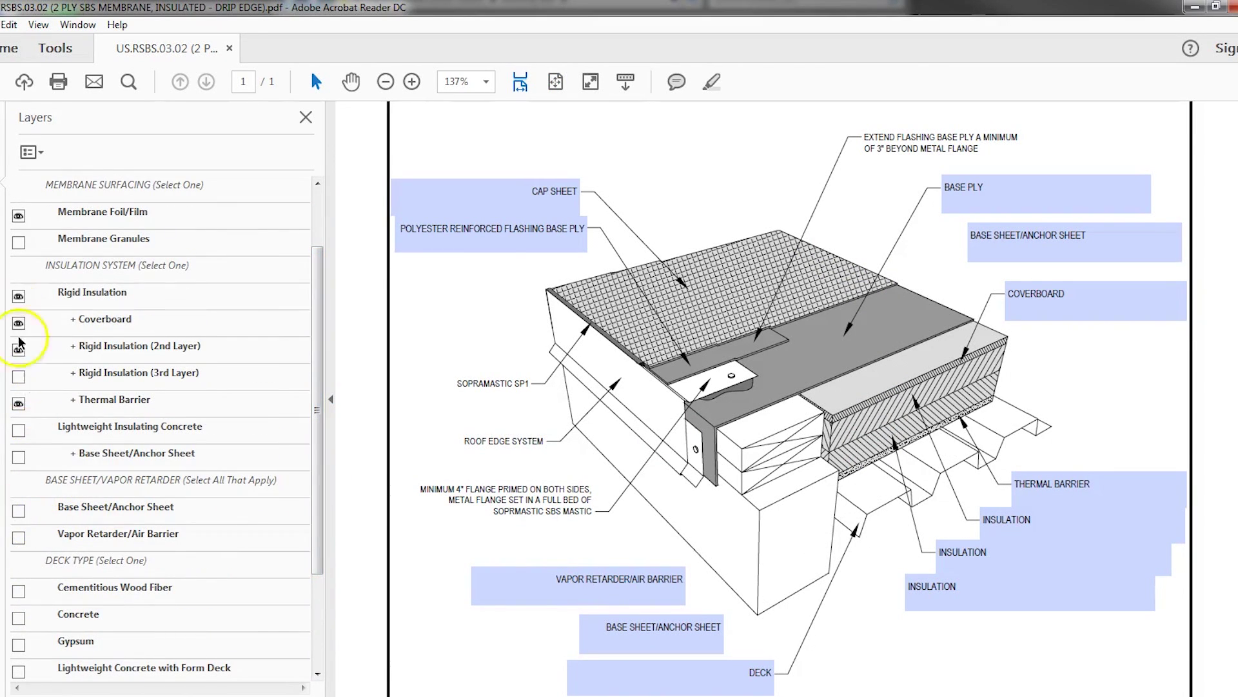
{"action": "left_click", "coordinate": [20, 379]}
{"action": "left_click", "coordinate": [18, 402]}
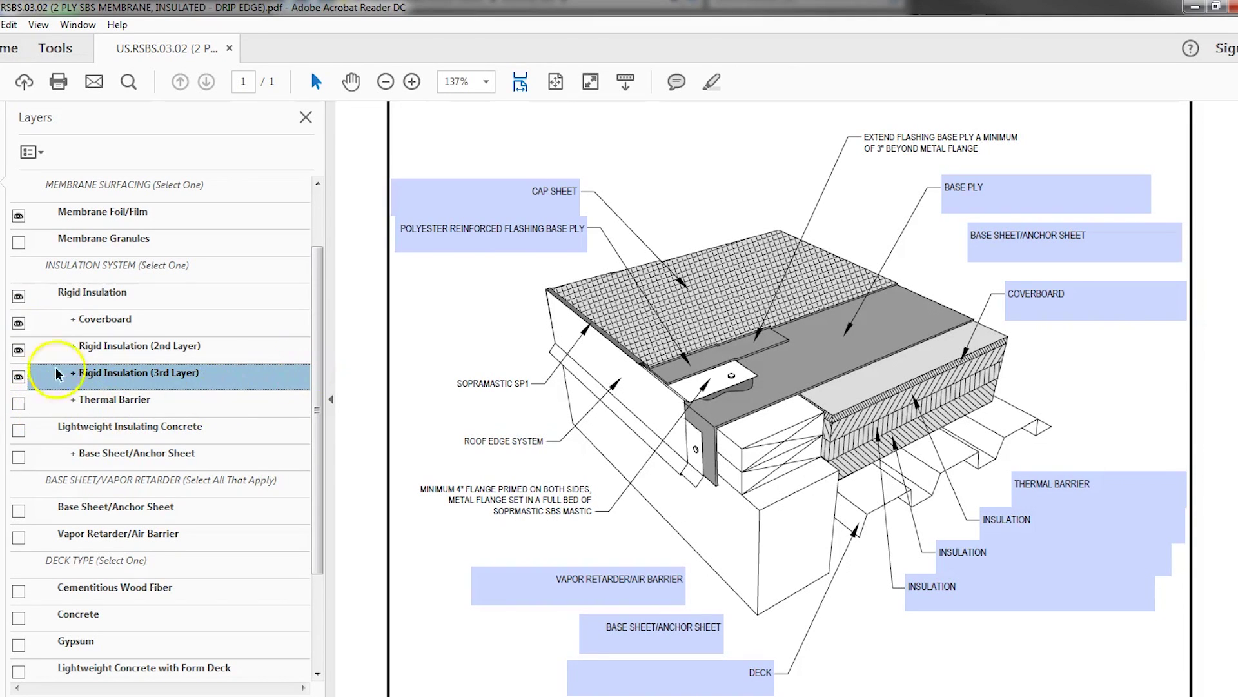
Hide the Rigid Insulation base, 2nd and 3rd layers, and show the Lightweight Insulating Concrete layer.
{"action": "left_click", "coordinate": [18, 296]}
{"action": "left_click", "coordinate": [18, 349]}
{"action": "left_click", "coordinate": [18, 376]}
{"action": "left_click", "coordinate": [18, 429]}
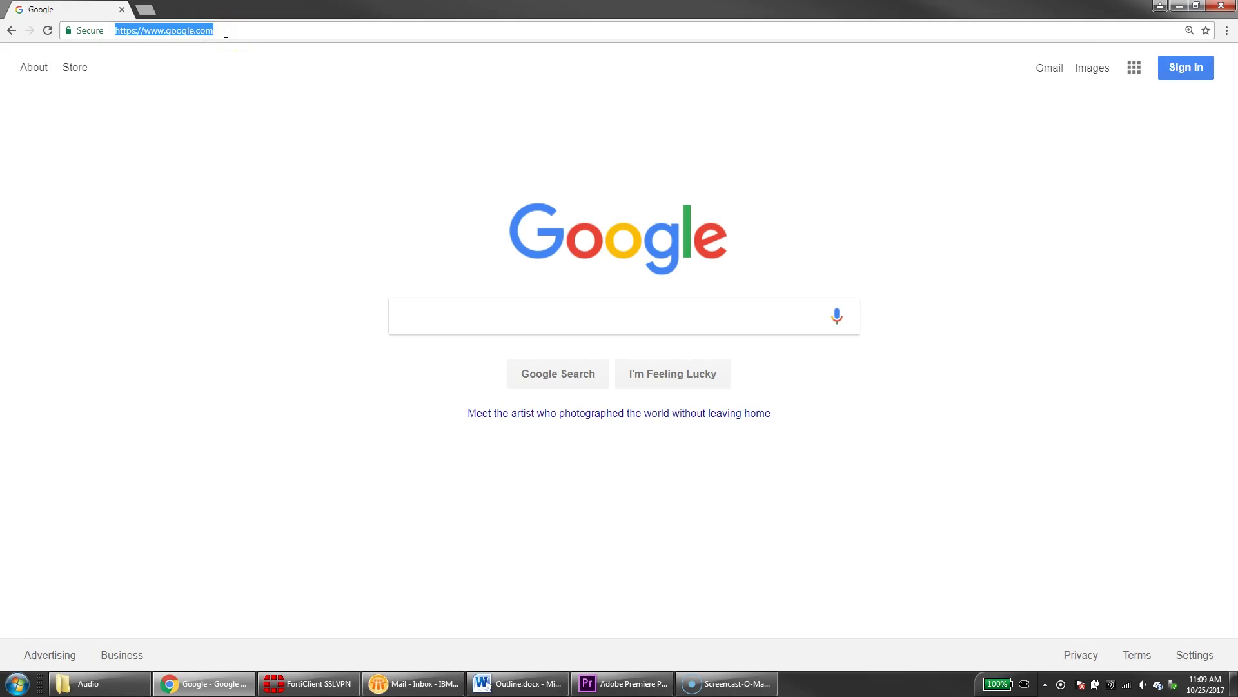
Switch to Chrome and go to get.adobe.com/reader.
{"action": "type", "text": "get.adobe"}
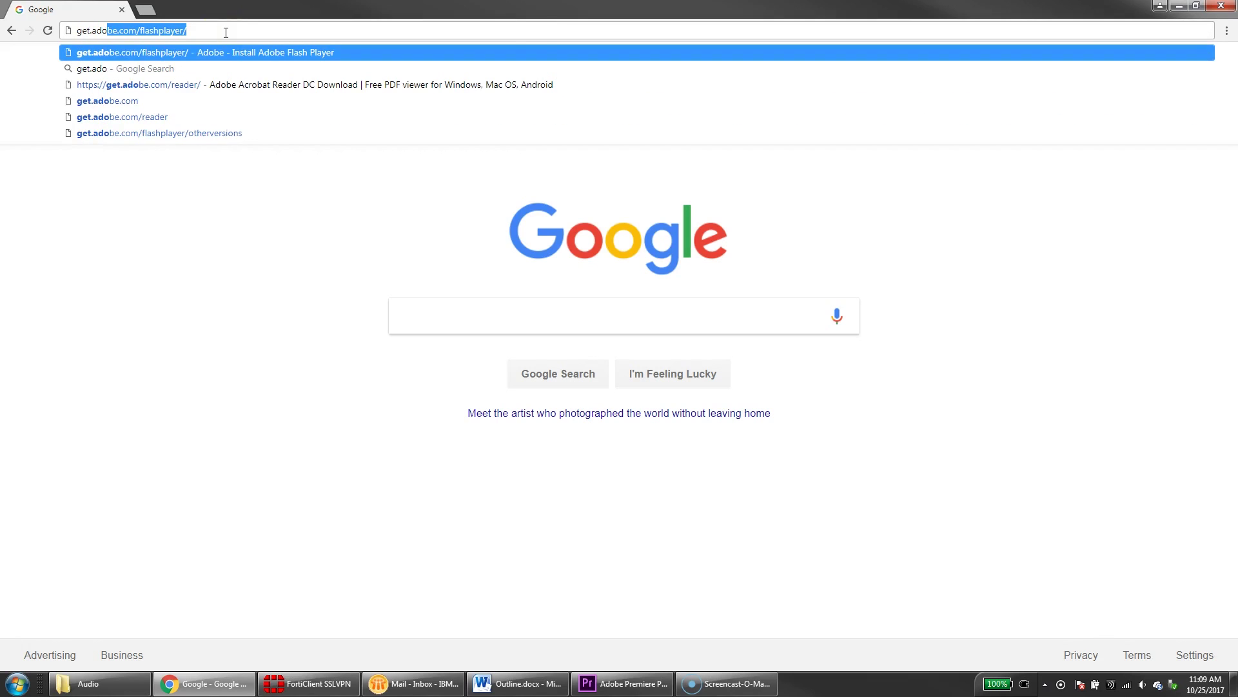
{"action": "type", "text": ".com/read"}
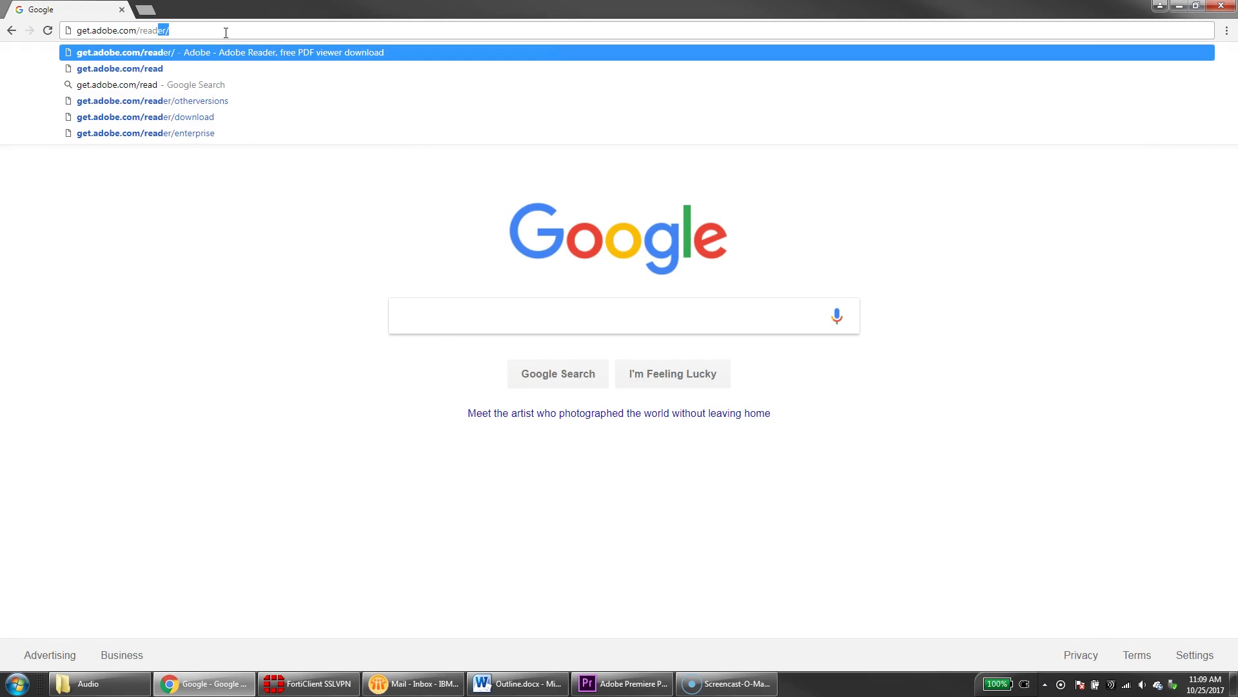
{"action": "type", "text": "er"}
{"action": "key", "text": "Return"}
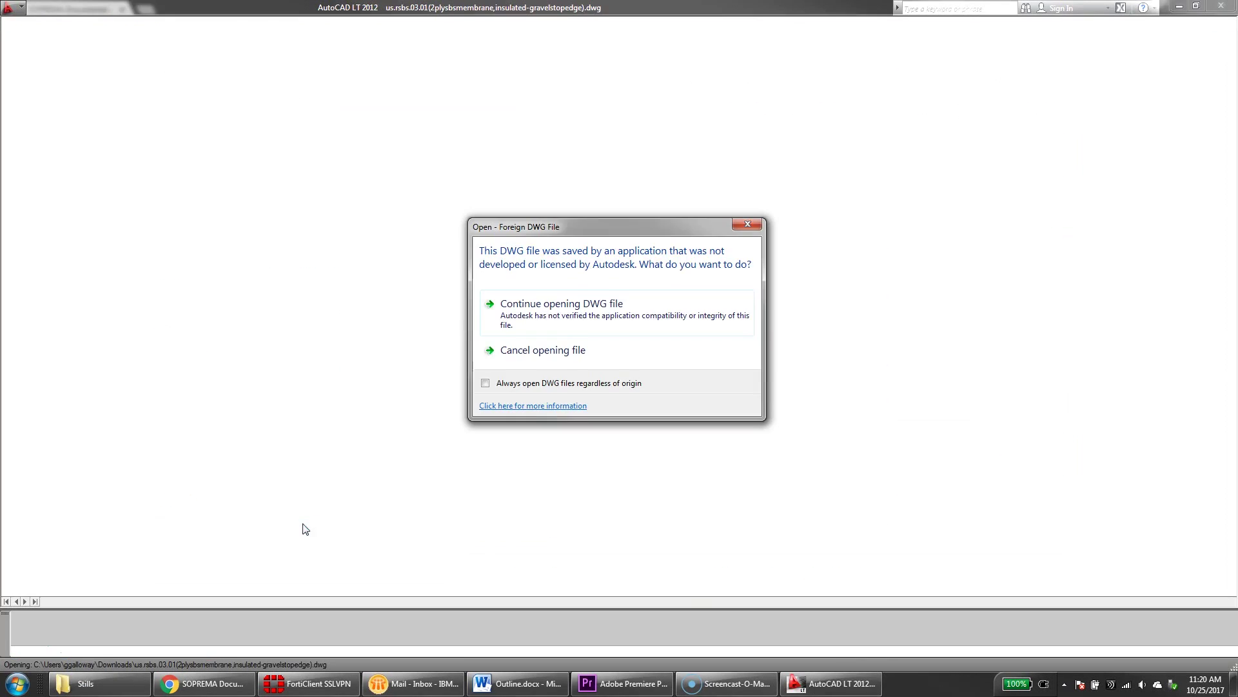
In AutoCAD LT, continue opening the foreign gravel stop edge DWG file and run the LAYER command.
{"action": "left_click", "coordinate": [566, 310]}
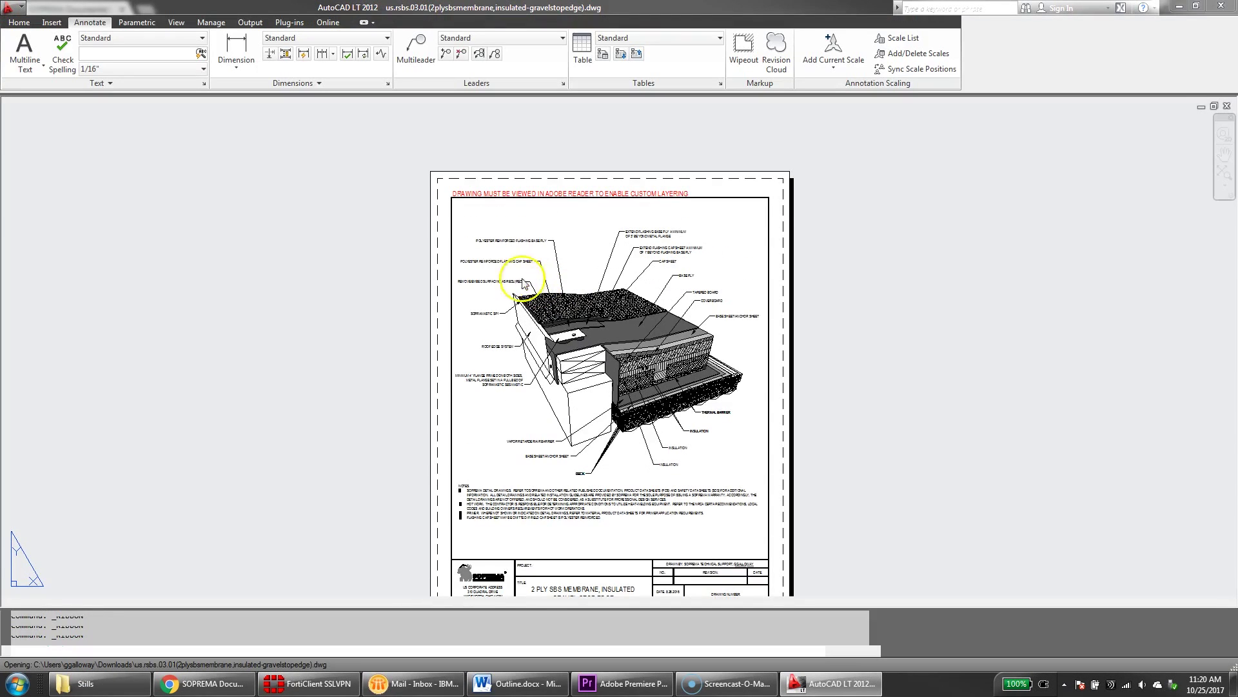
{"action": "type", "text": "la"}
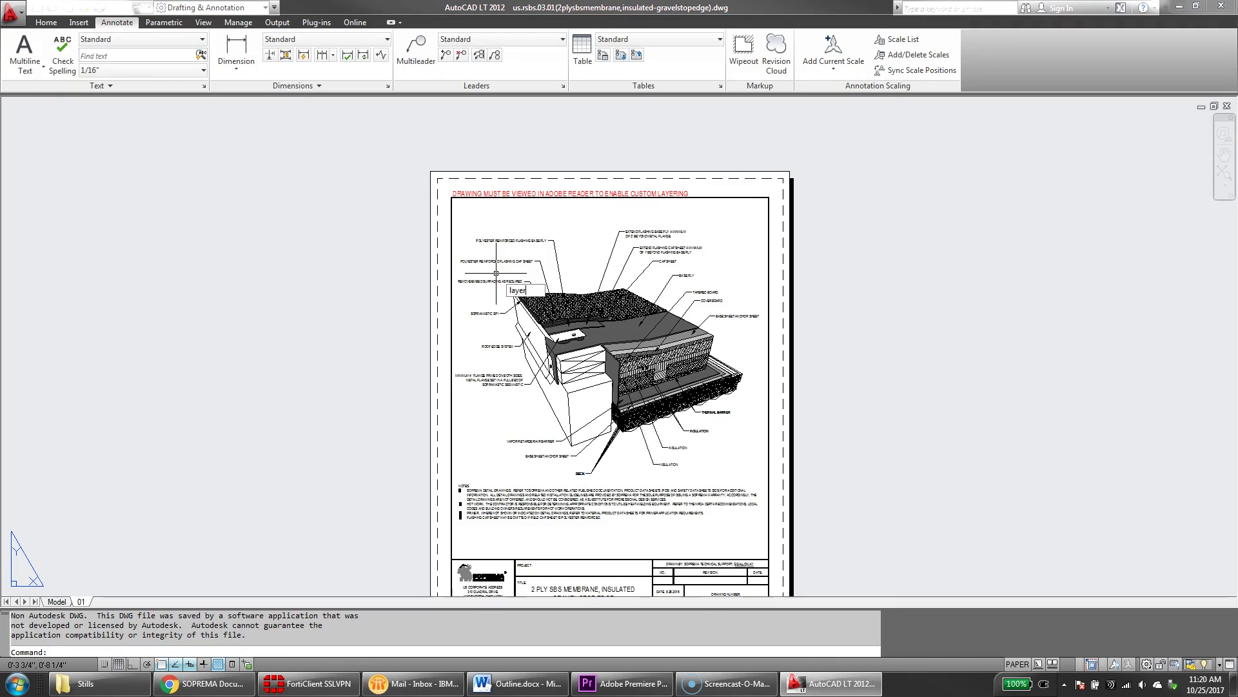
{"action": "type", "text": "yer"}
{"action": "key", "text": "Return"}
{"action": "scroll", "coordinate": [716, 193], "scroll_direction": "down", "scroll_amount": 1}
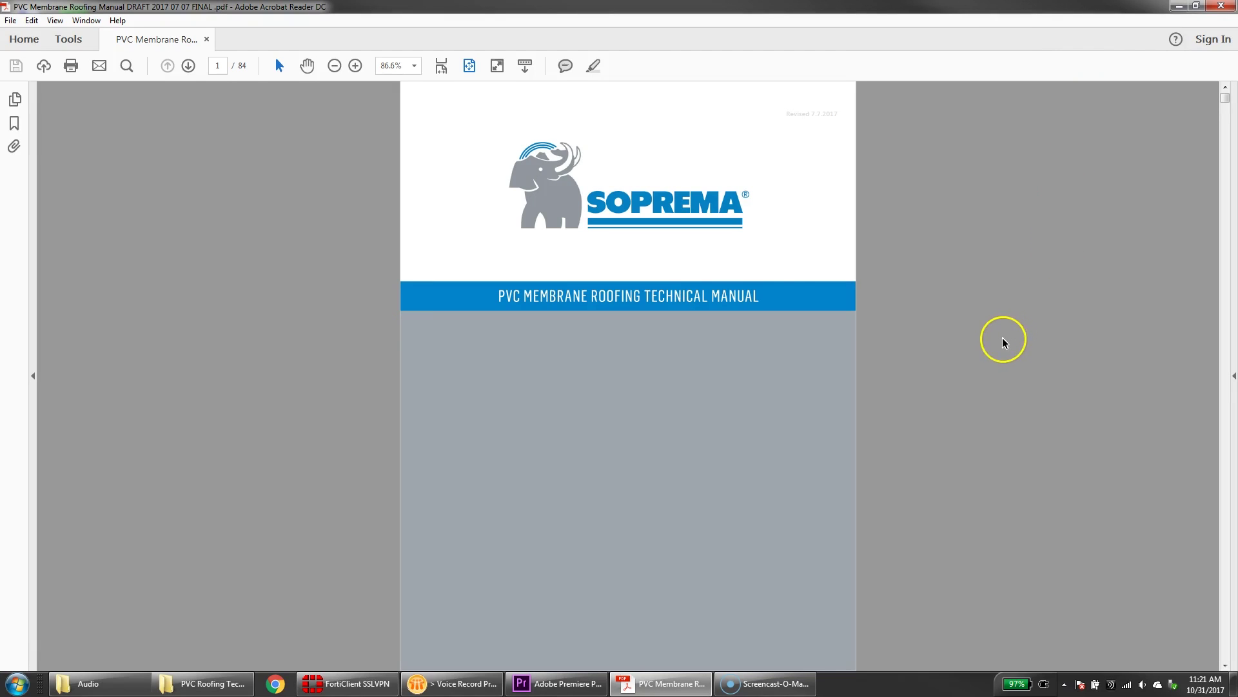
In the PVC roofing manual, go to Table 2.1.1a from the contents and review the field membrane and substrate tables at 150% zoom.
{"action": "scroll", "coordinate": [1003, 342], "scroll_direction": "down", "scroll_amount": 3}
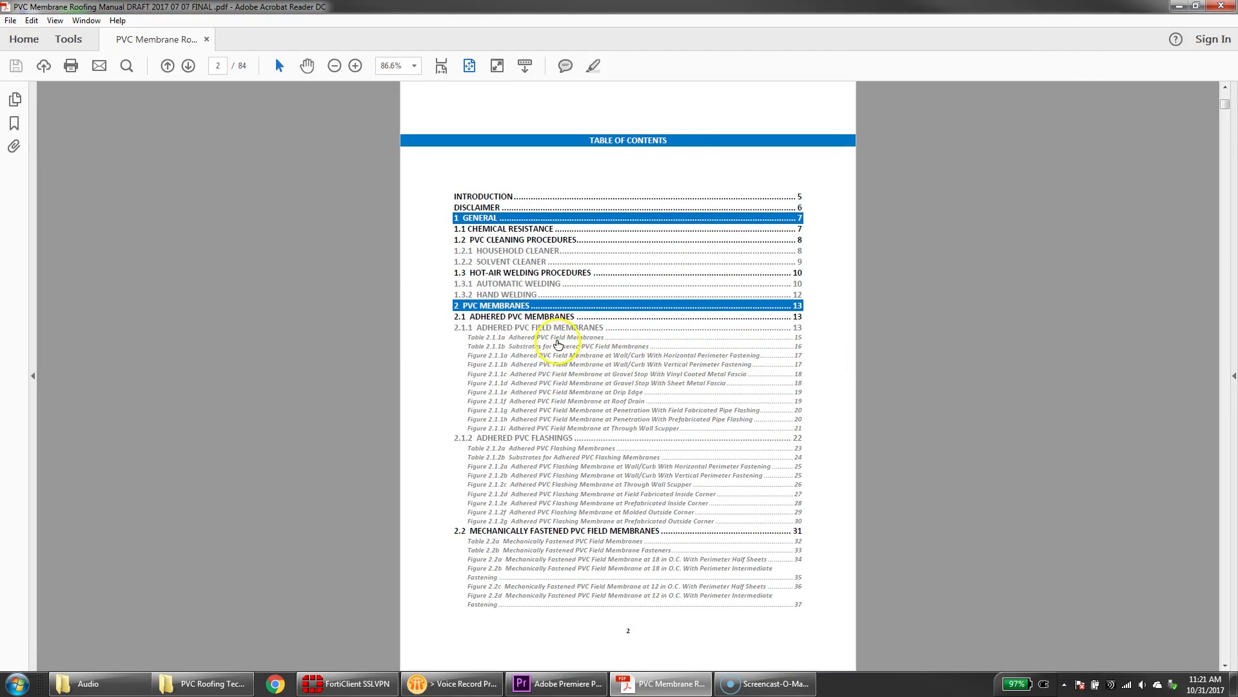
{"action": "left_click", "coordinate": [558, 342]}
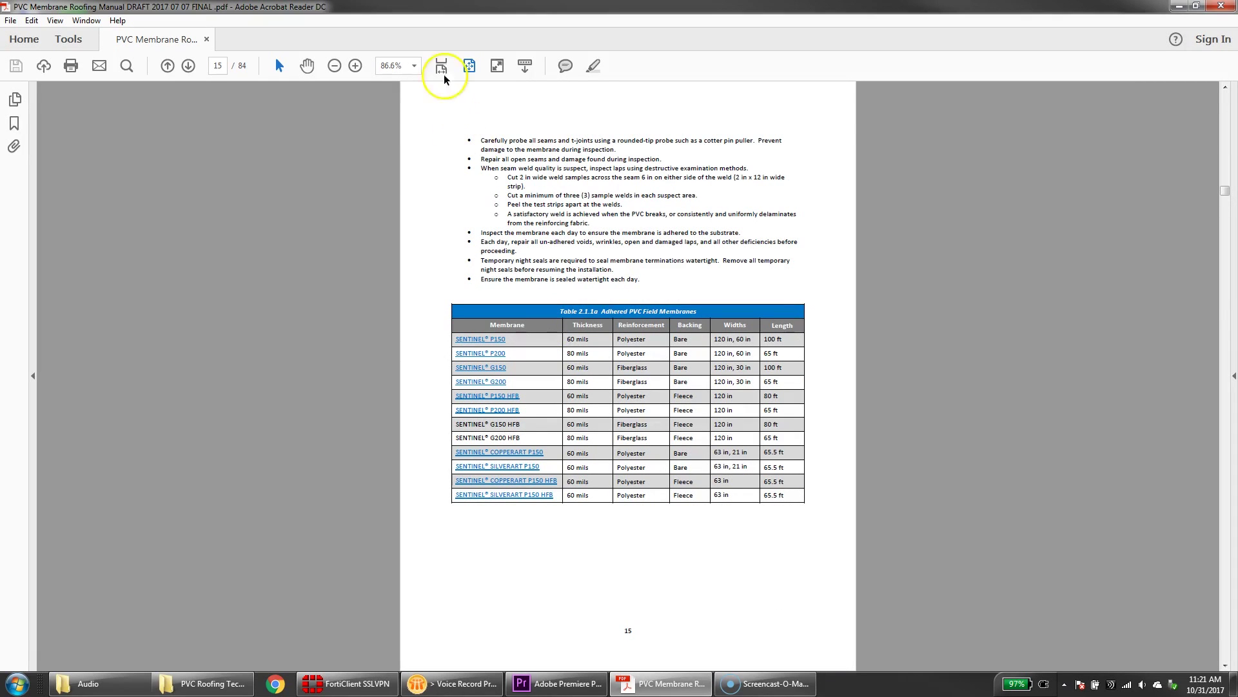
{"action": "left_click", "coordinate": [415, 66]}
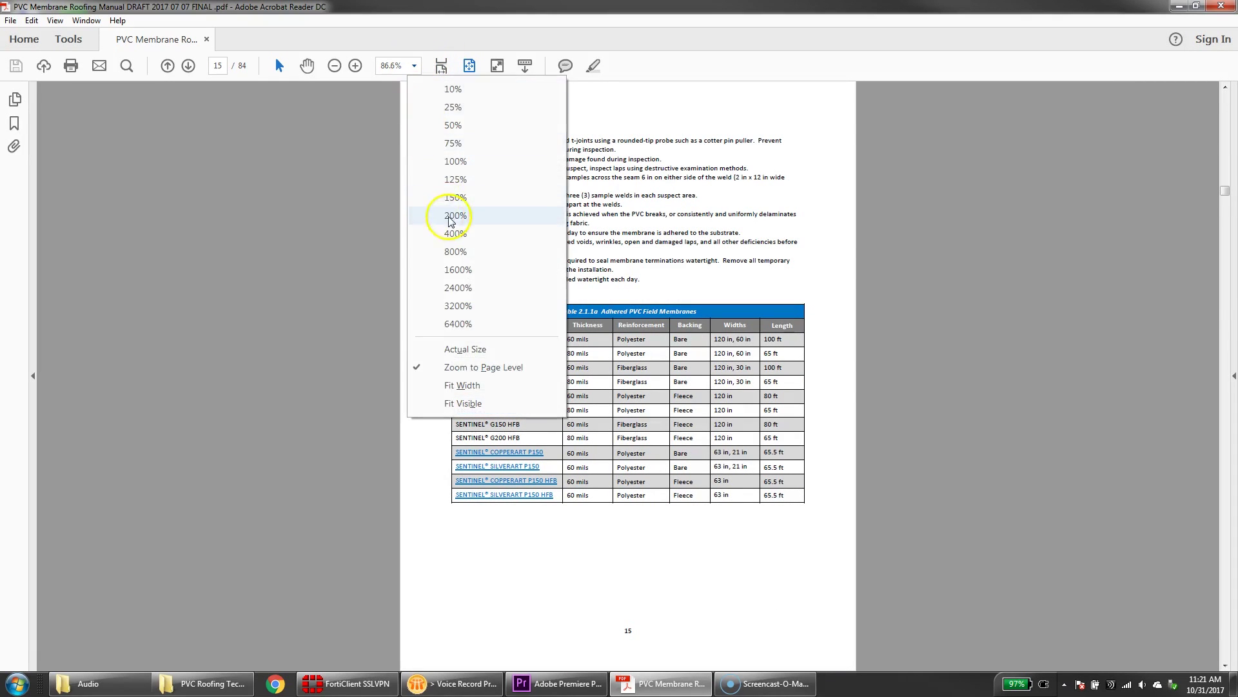
{"action": "left_click", "coordinate": [455, 198]}
{"action": "scroll", "coordinate": [585, 420], "scroll_direction": "down", "scroll_amount": 3}
{"action": "scroll", "coordinate": [585, 420], "scroll_direction": "down", "scroll_amount": 6}
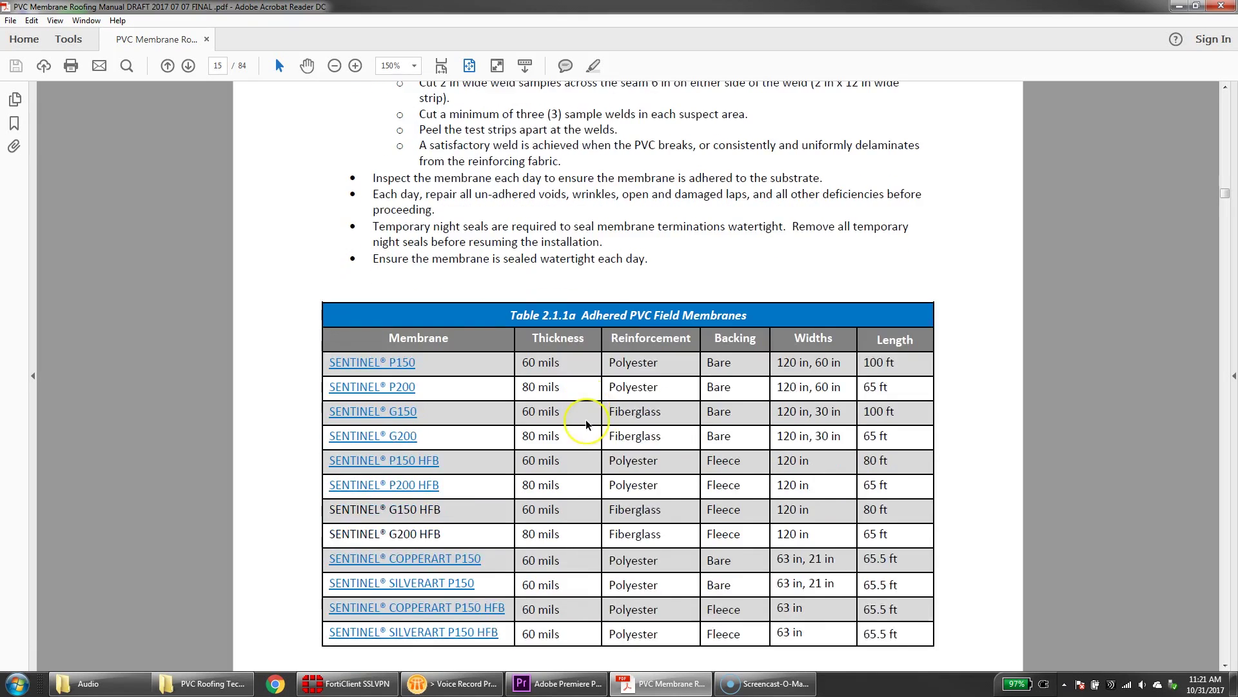
{"action": "scroll", "coordinate": [587, 424], "scroll_direction": "down", "scroll_amount": 8}
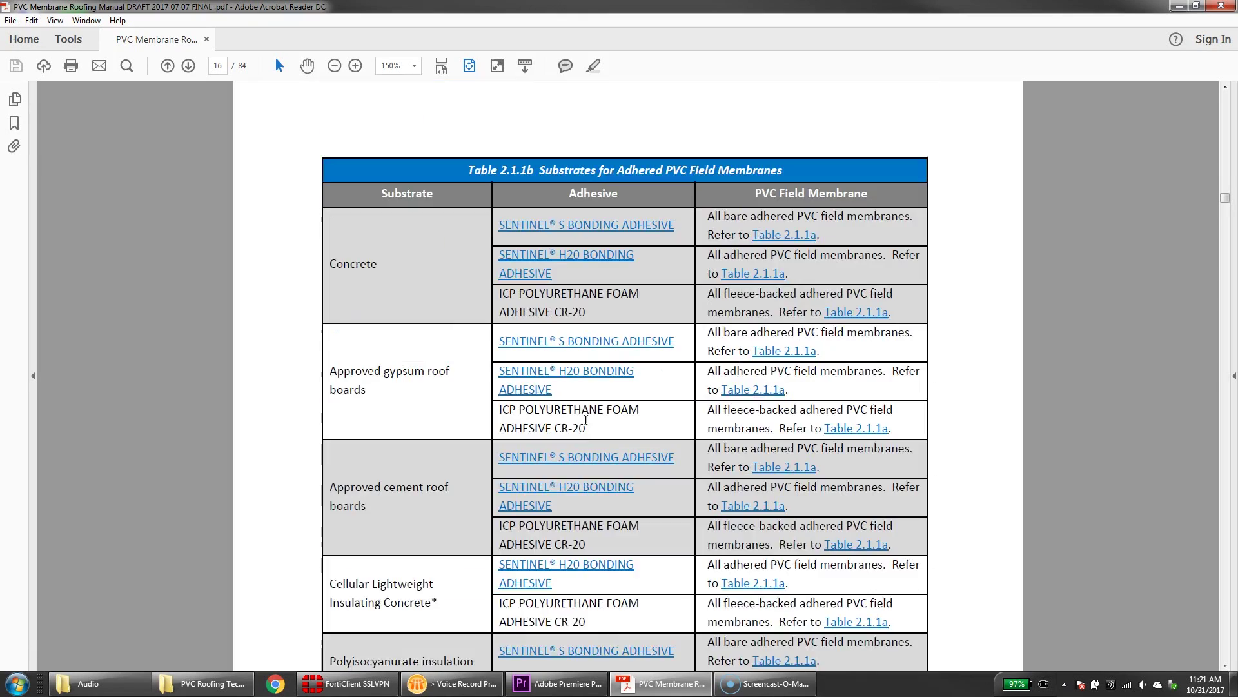
{"action": "scroll", "coordinate": [585, 420], "scroll_direction": "down", "scroll_amount": 10}
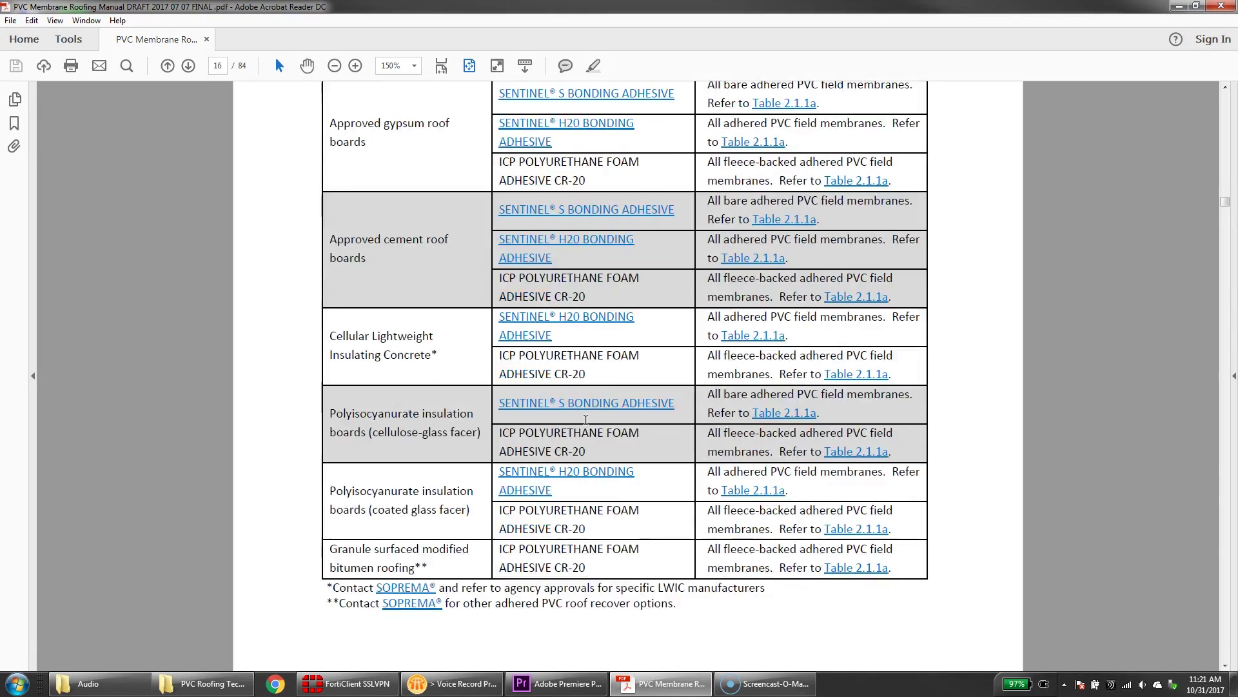
{"action": "scroll", "coordinate": [585, 419], "scroll_direction": "down", "scroll_amount": 3}
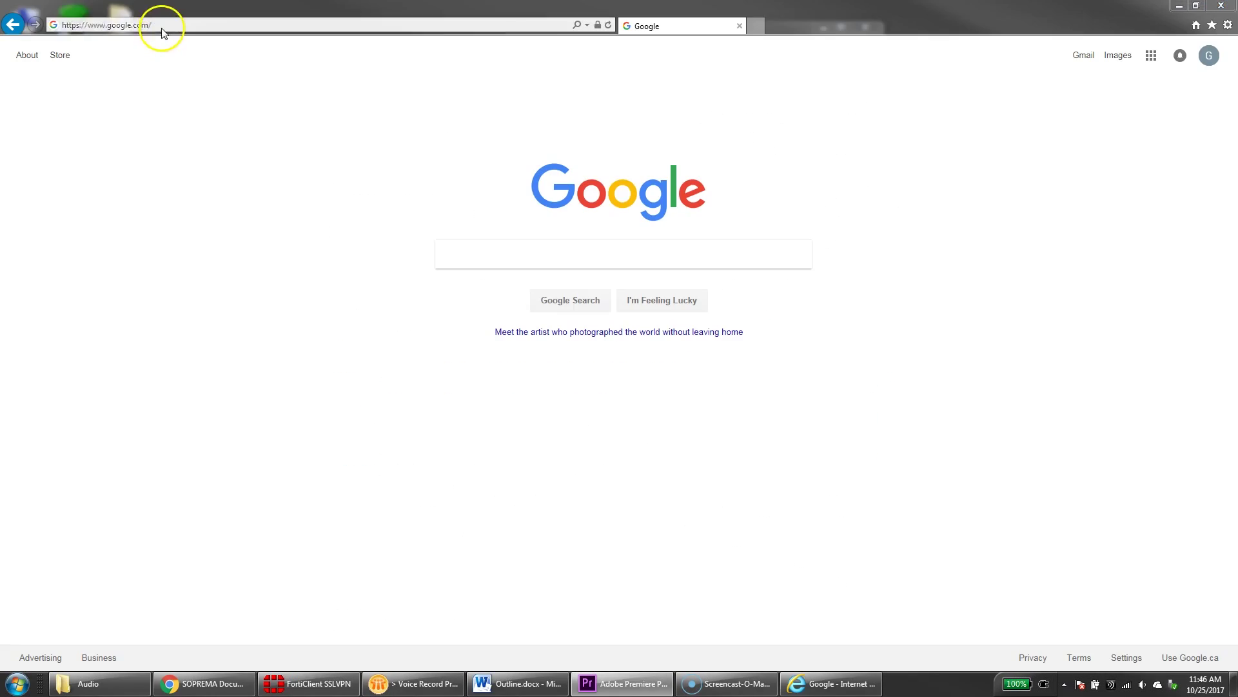
{"action": "left_click", "coordinate": [162, 27]}
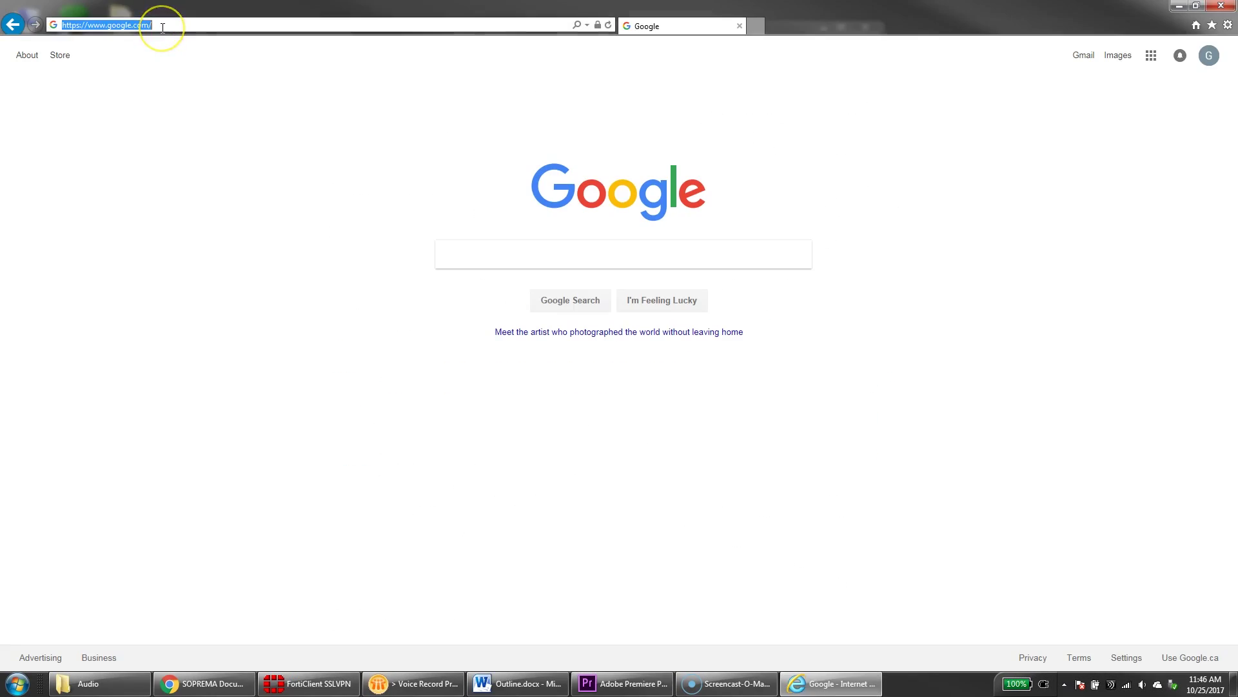
{"action": "type", "text": "www.soprema.us/"}
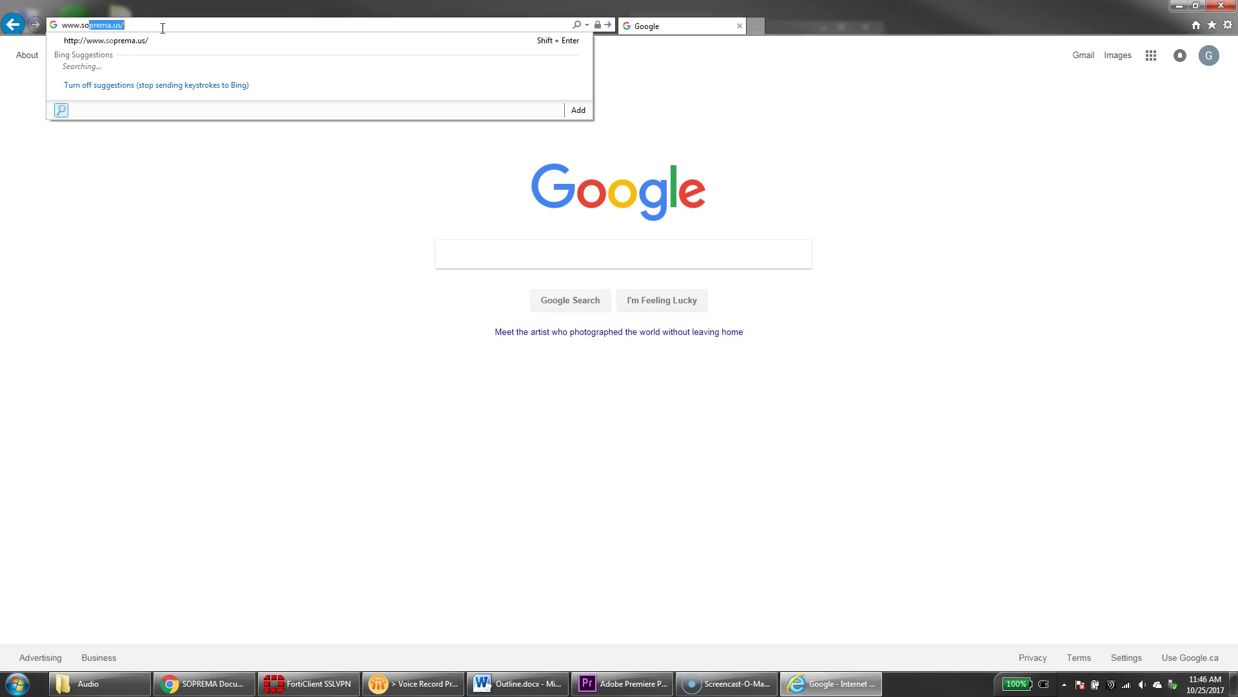
{"action": "key", "text": "Return"}
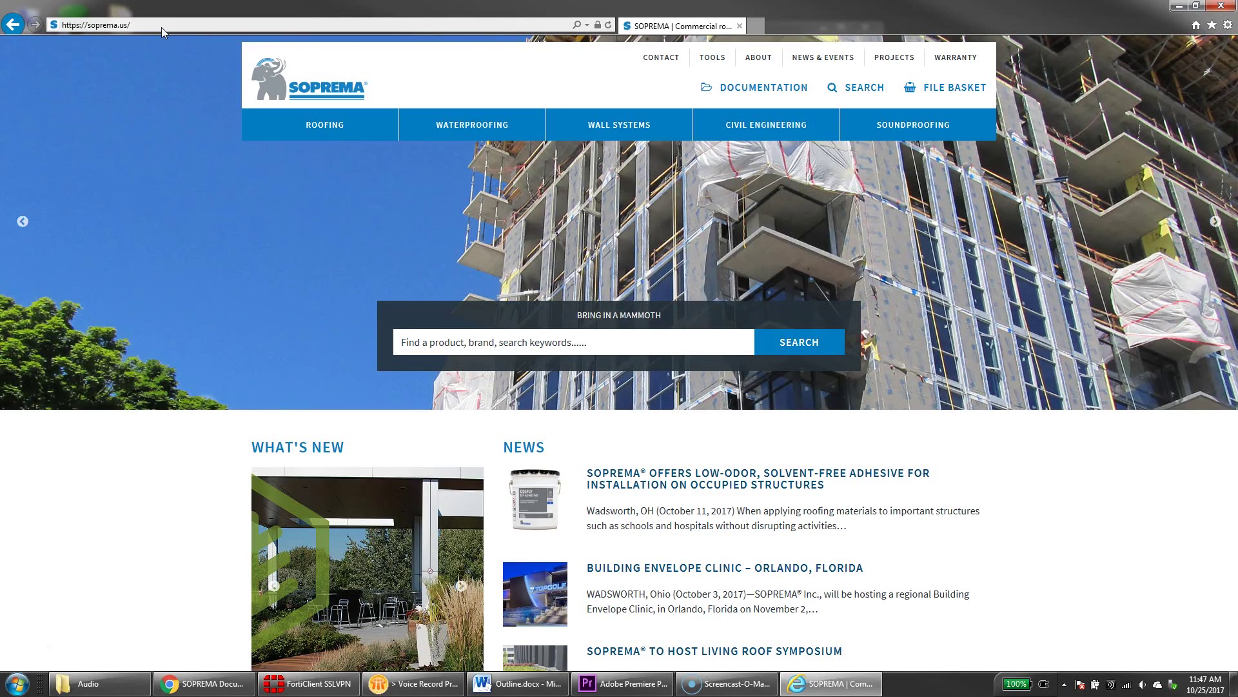
{"action": "mouse_move", "coordinate": [722, 87]}
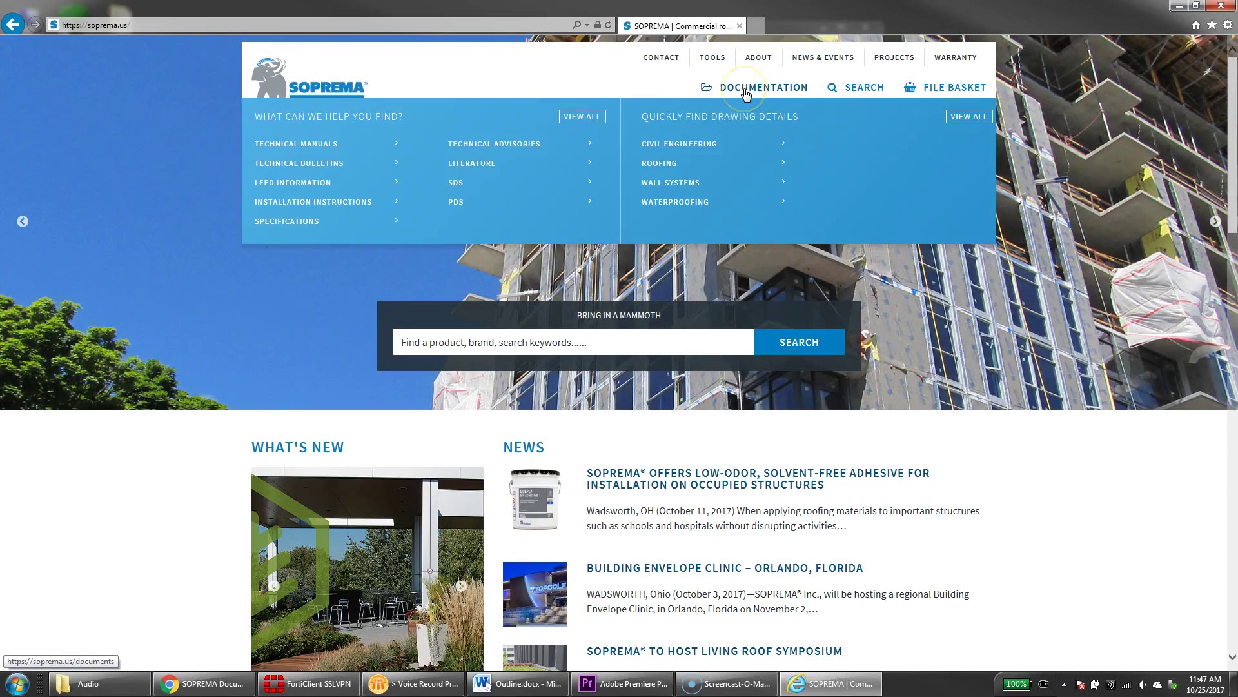
{"action": "left_click", "coordinate": [660, 164]}
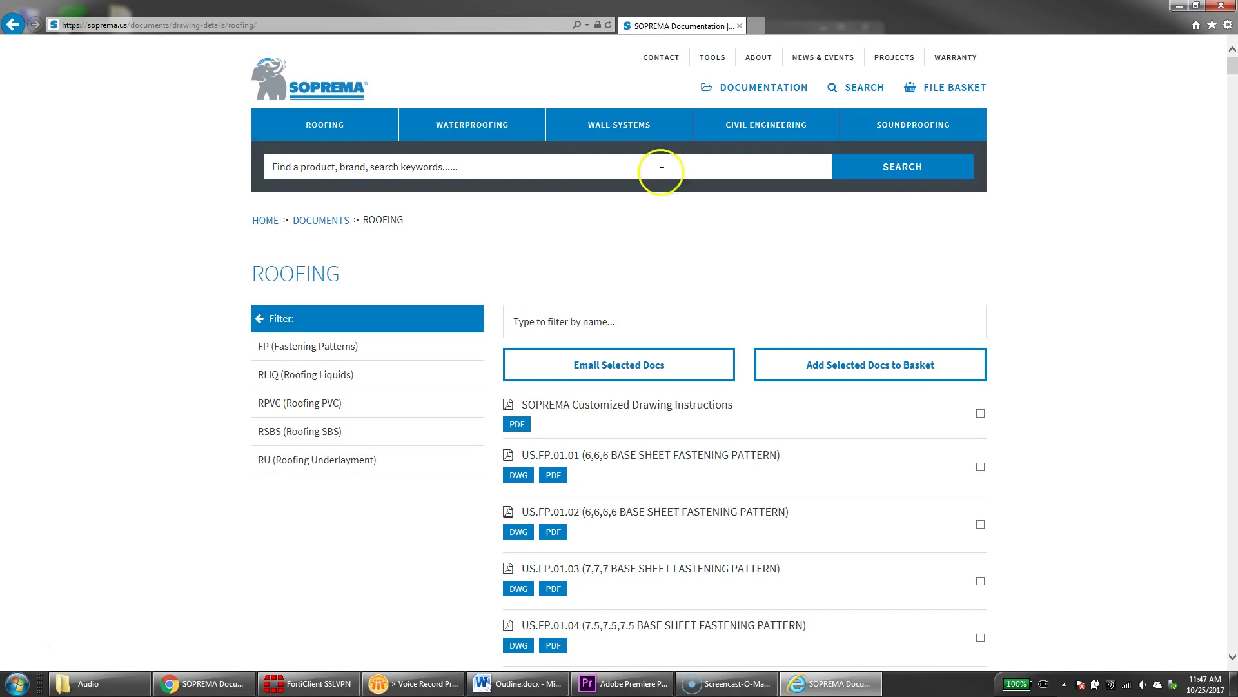
Filter the roofing drawings by RSBS (Roofing SBS), 2 Ply SBS Membrane, Insulated and Wall Flashings.
{"action": "scroll", "coordinate": [645, 251], "scroll_direction": "down", "scroll_amount": 2}
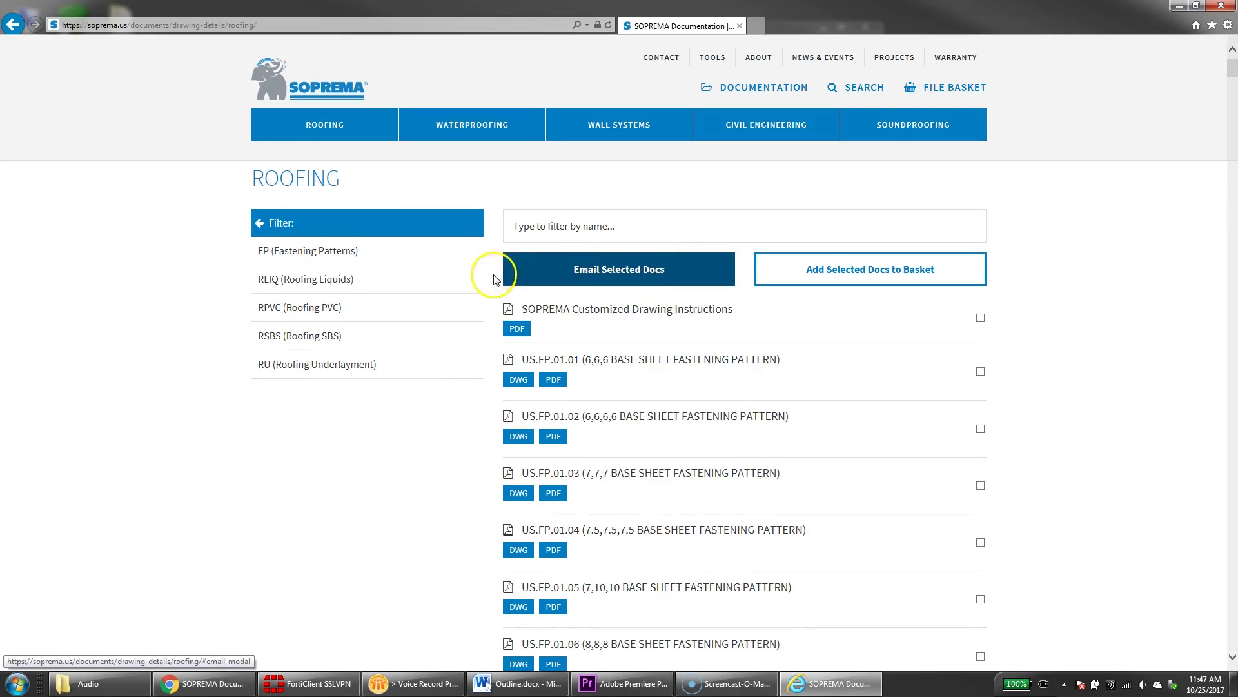
{"action": "left_click", "coordinate": [304, 335]}
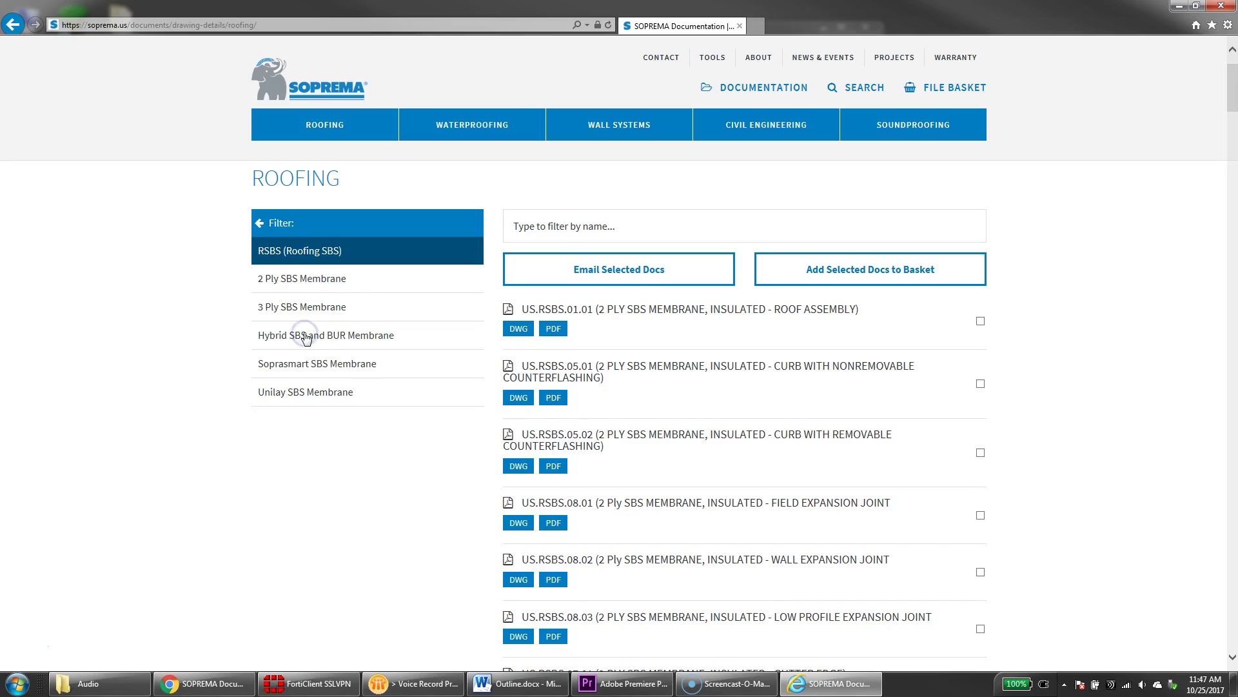
{"action": "left_click", "coordinate": [299, 279]}
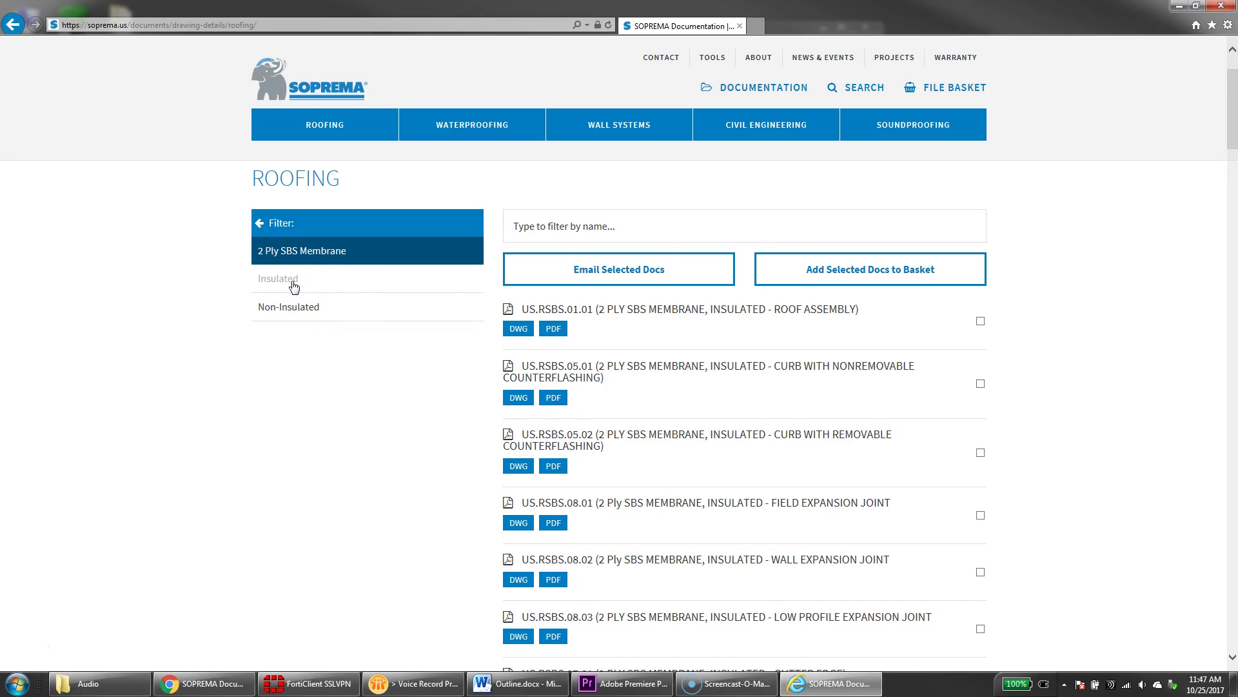
{"action": "left_click", "coordinate": [293, 283]}
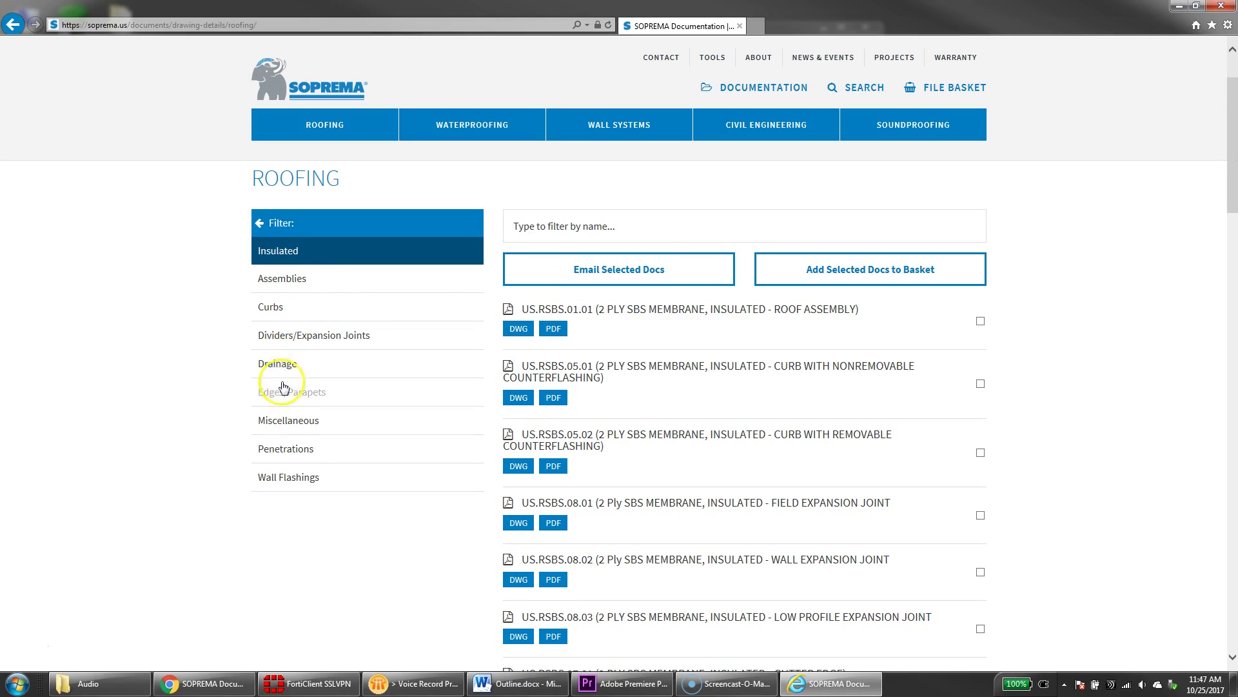
{"action": "left_click", "coordinate": [297, 481]}
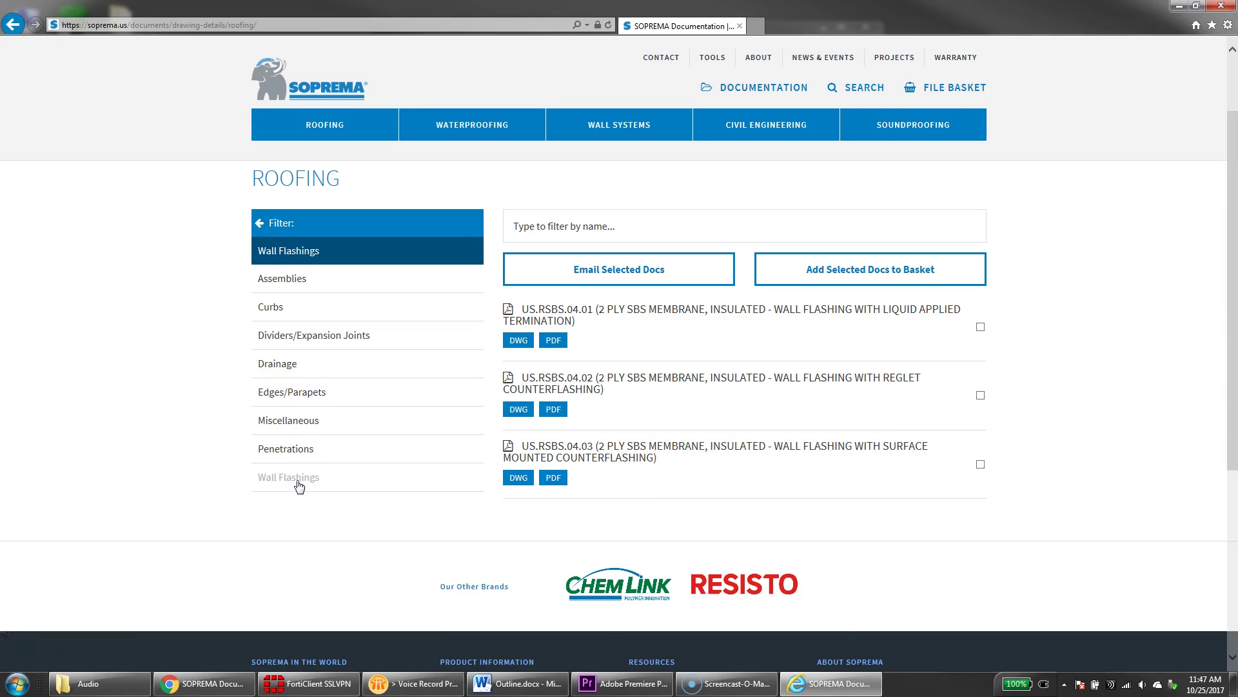
Save the PDF of drawing US.RSBS.04.01, wall flashing with liquid applied termination, to the Desktop.
{"action": "left_click", "coordinate": [556, 342]}
{"action": "right_click", "coordinate": [556, 342]}
{"action": "left_click", "coordinate": [590, 392]}
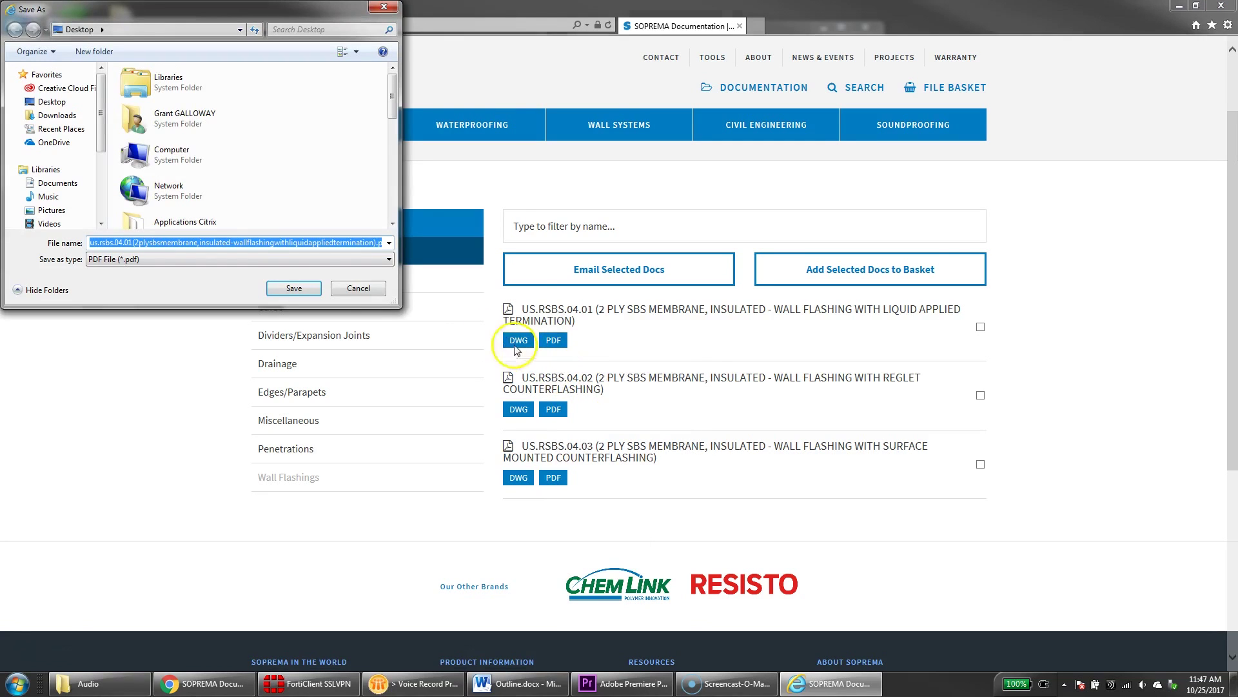
{"action": "left_click", "coordinate": [294, 288]}
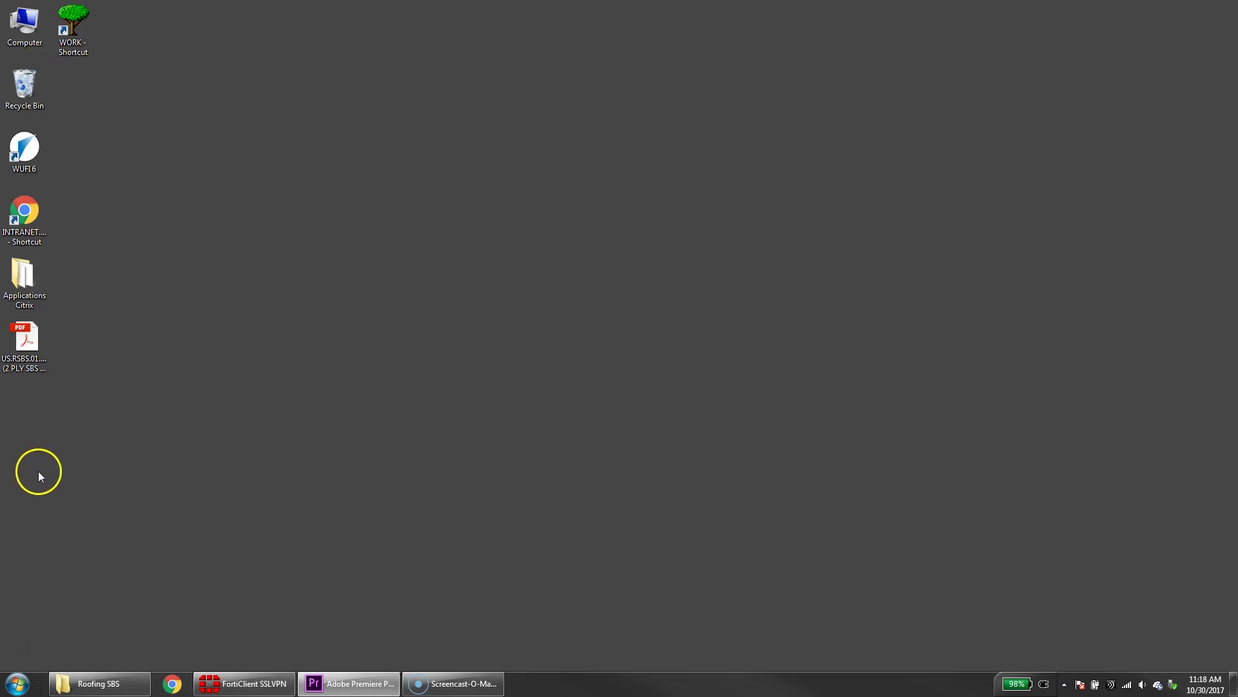
Open the US.RSBS.01.01 roof assembly PDF from the desktop with Adobe Acrobat Reader DC and collapse the tools pane.
{"action": "left_click", "coordinate": [33, 341]}
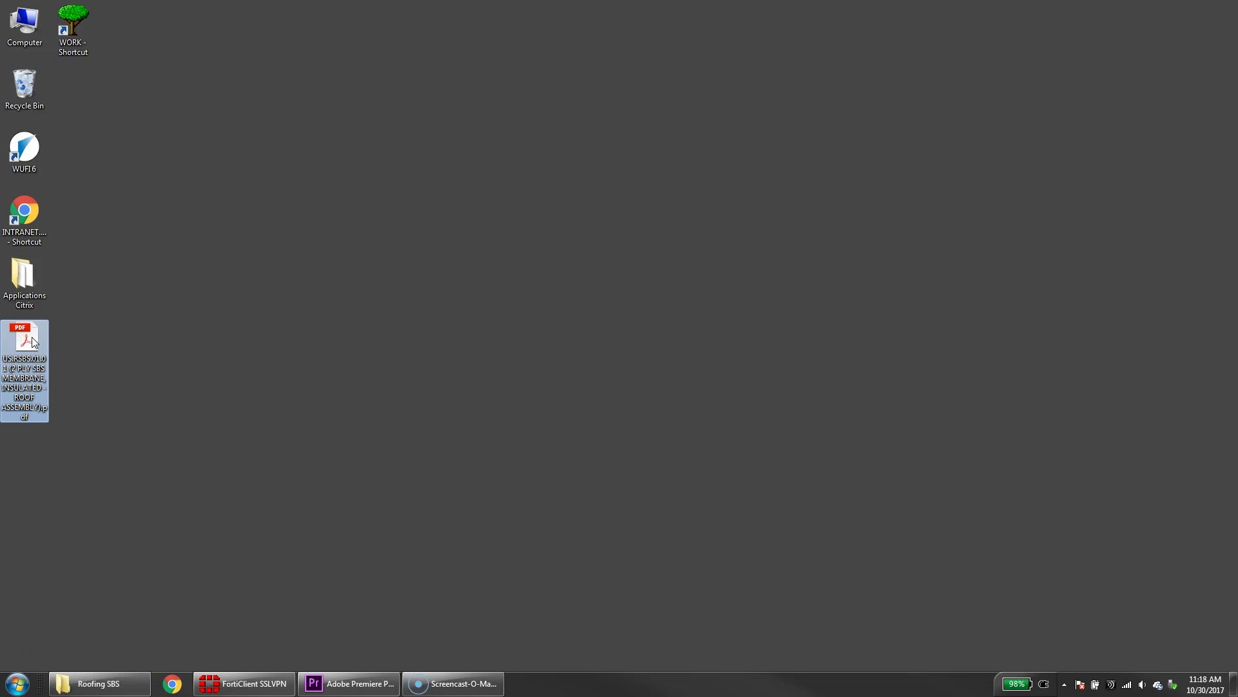
{"action": "right_click", "coordinate": [33, 342]}
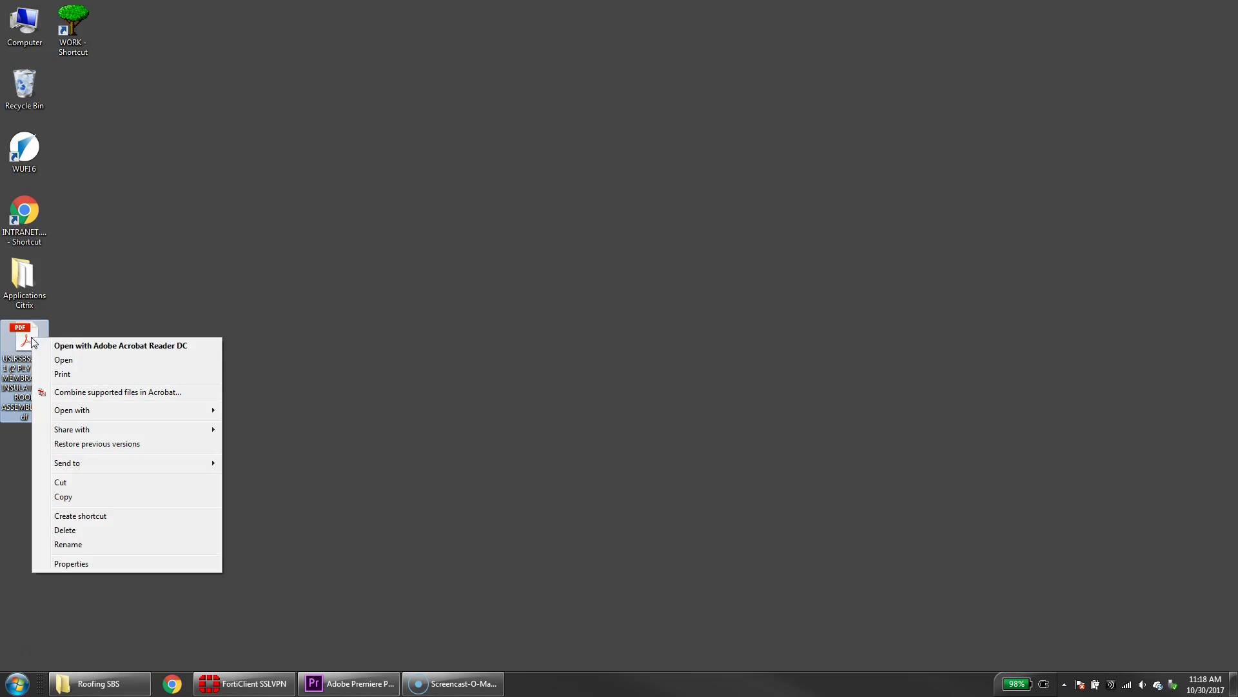
{"action": "mouse_move", "coordinate": [64, 414]}
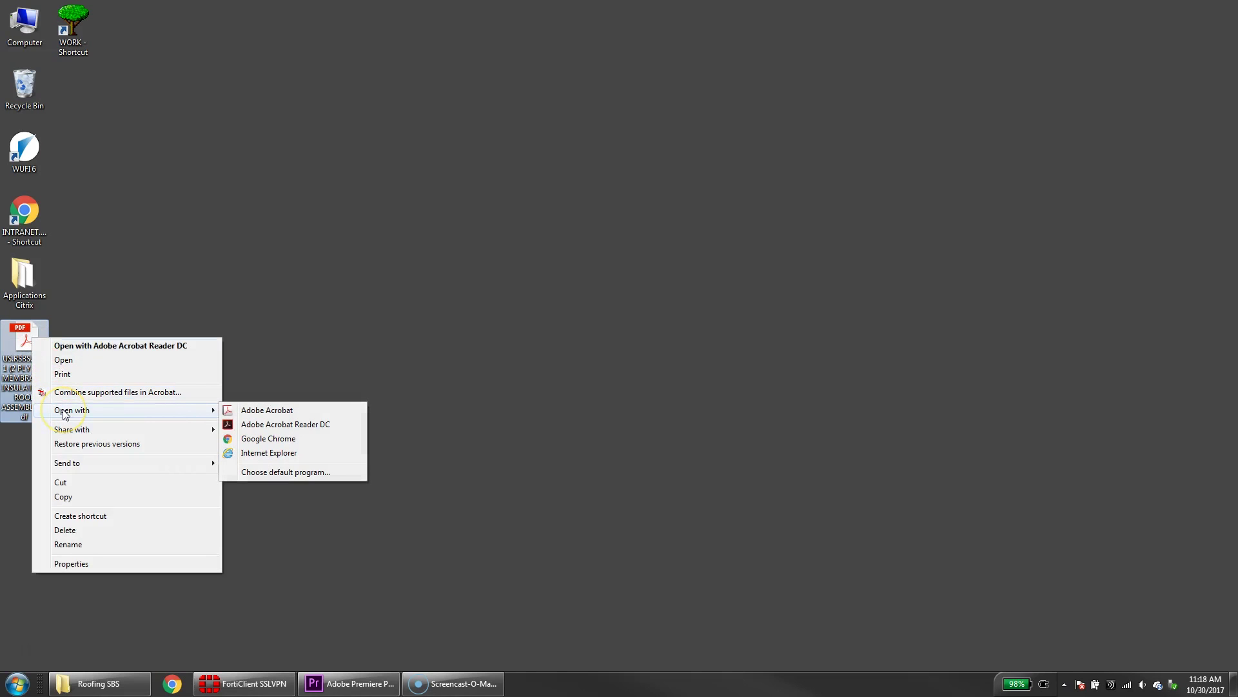
{"action": "left_click", "coordinate": [270, 424]}
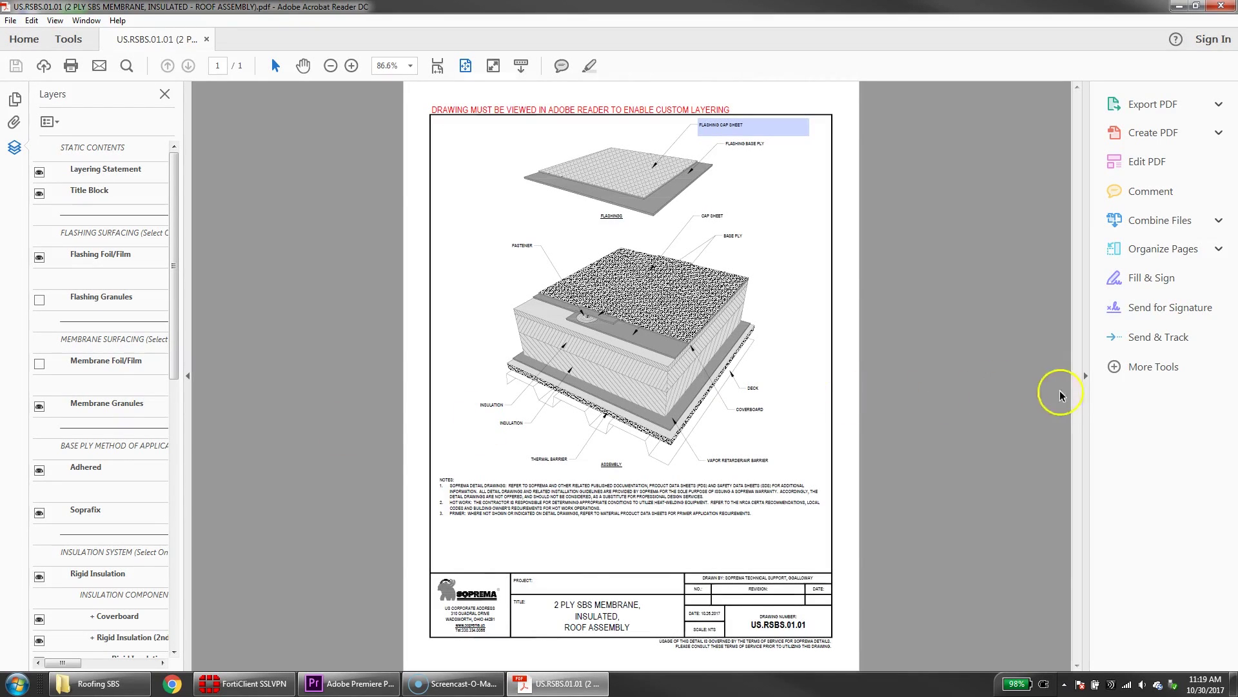
{"action": "left_click", "coordinate": [1085, 381]}
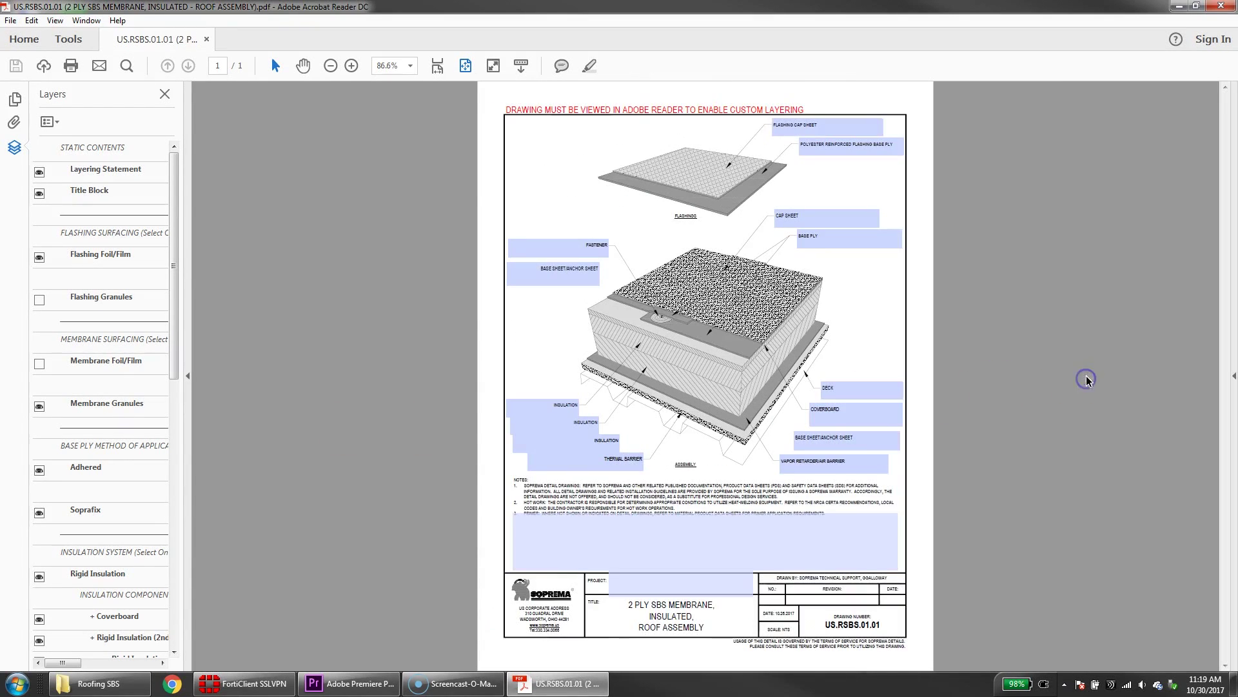
Widen the layers pane so the full layer names show and set the drawing zoom to 150%.
{"action": "left_click_drag", "start_coordinate": [183, 369], "coordinate": [398, 353]}
{"action": "left_click", "coordinate": [410, 66]}
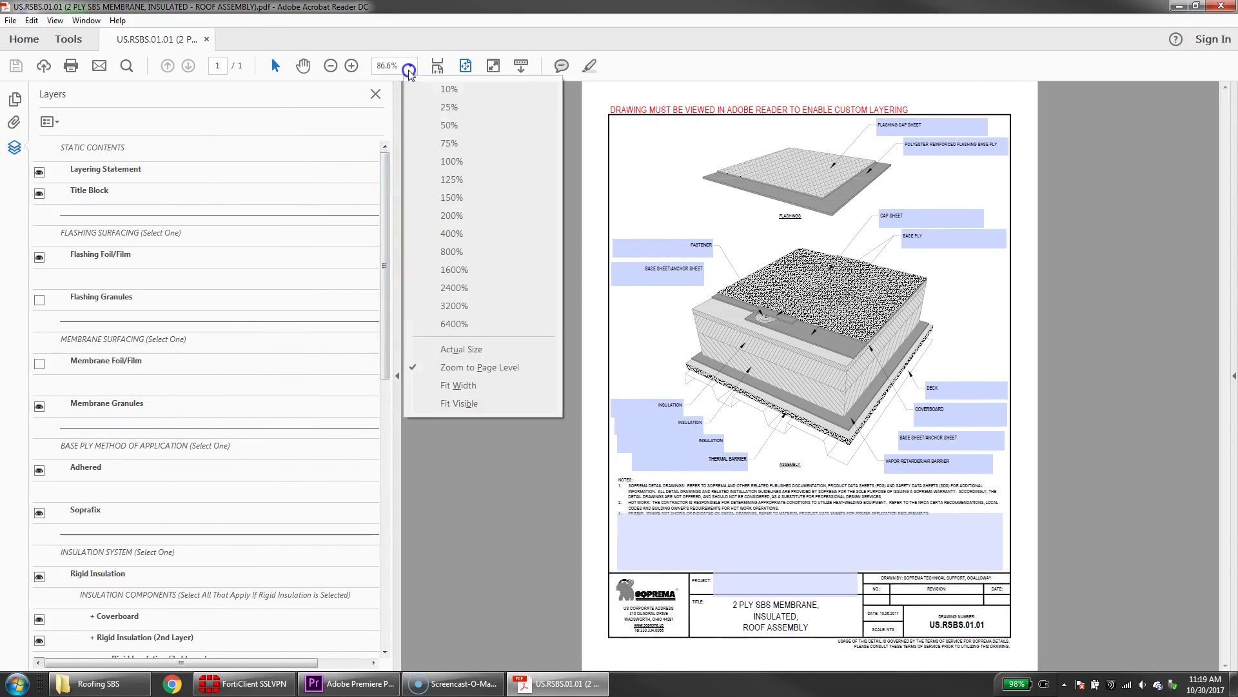
{"action": "left_click", "coordinate": [423, 196]}
{"action": "scroll", "coordinate": [553, 349], "scroll_direction": "down", "scroll_amount": 2}
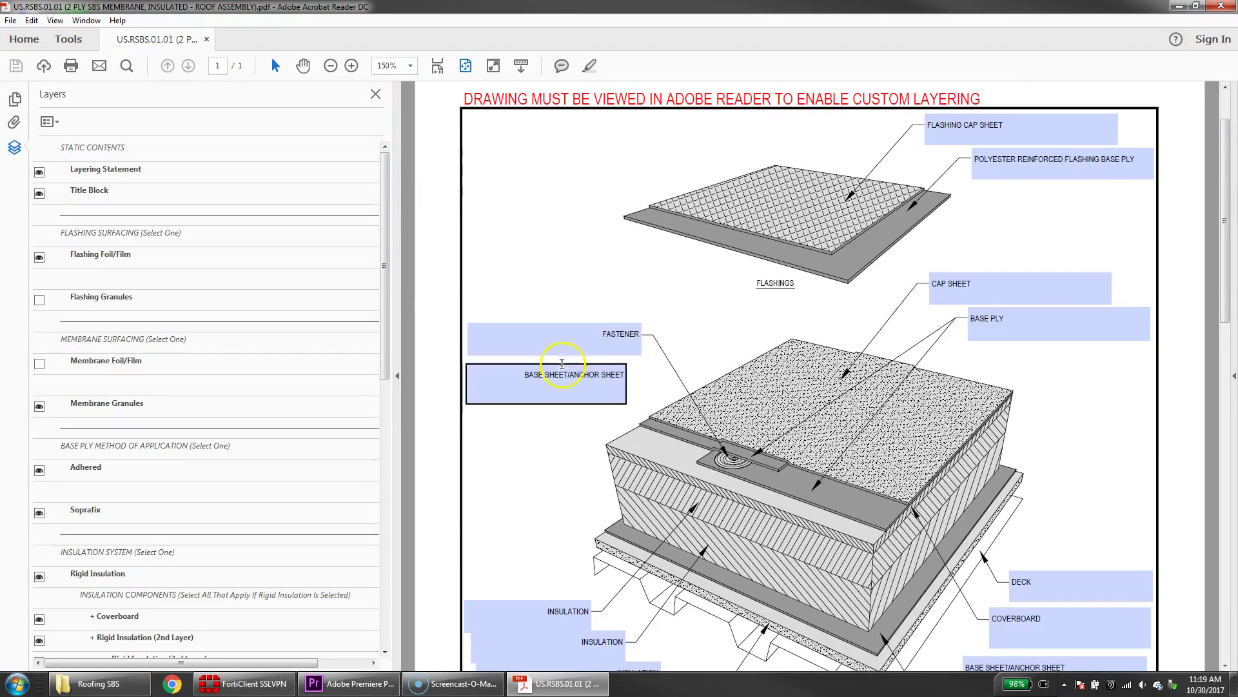
Hide the Flashing Foil/Film, Membrane Granules, Adhered and Soprafix layers.
{"action": "left_click", "coordinate": [39, 257]}
{"action": "left_click", "coordinate": [39, 405]}
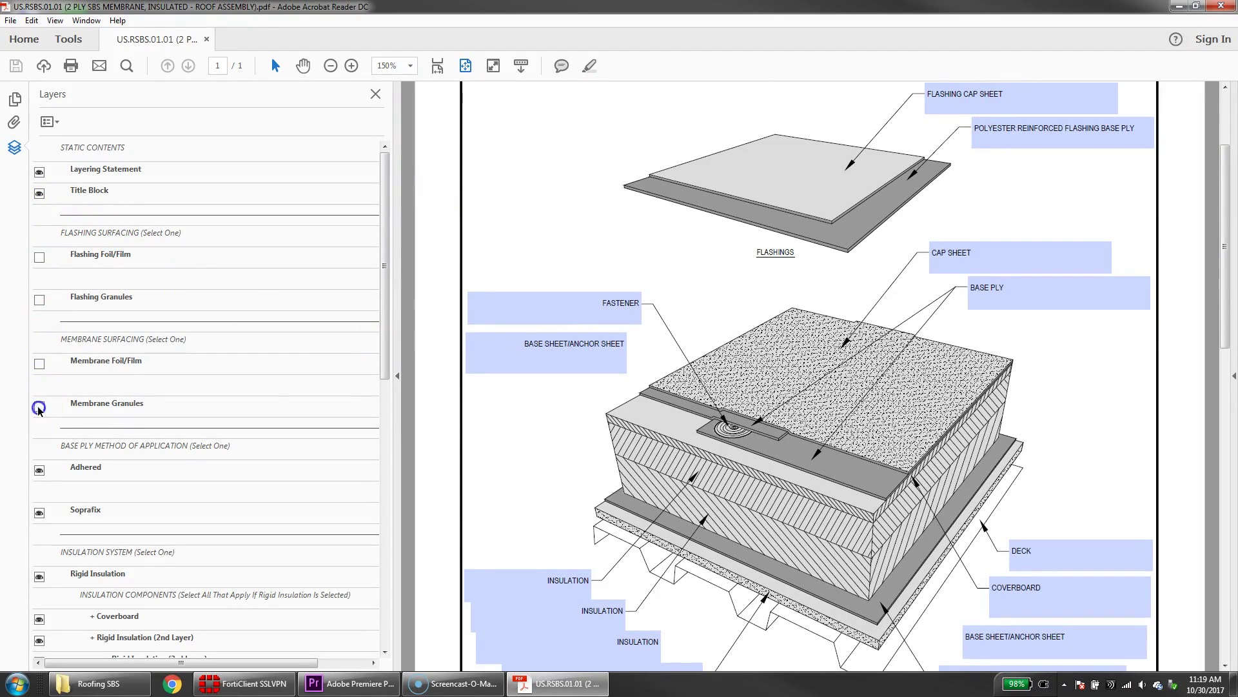
{"action": "left_click", "coordinate": [39, 470]}
{"action": "left_click", "coordinate": [40, 513]}
Hide the Rigid Insulation layer along with its Coverboard and Rigid Insulation (2nd Layer) components.
{"action": "scroll", "coordinate": [55, 550], "scroll_direction": "down", "scroll_amount": 3}
{"action": "scroll", "coordinate": [55, 550], "scroll_direction": "down", "scroll_amount": 5}
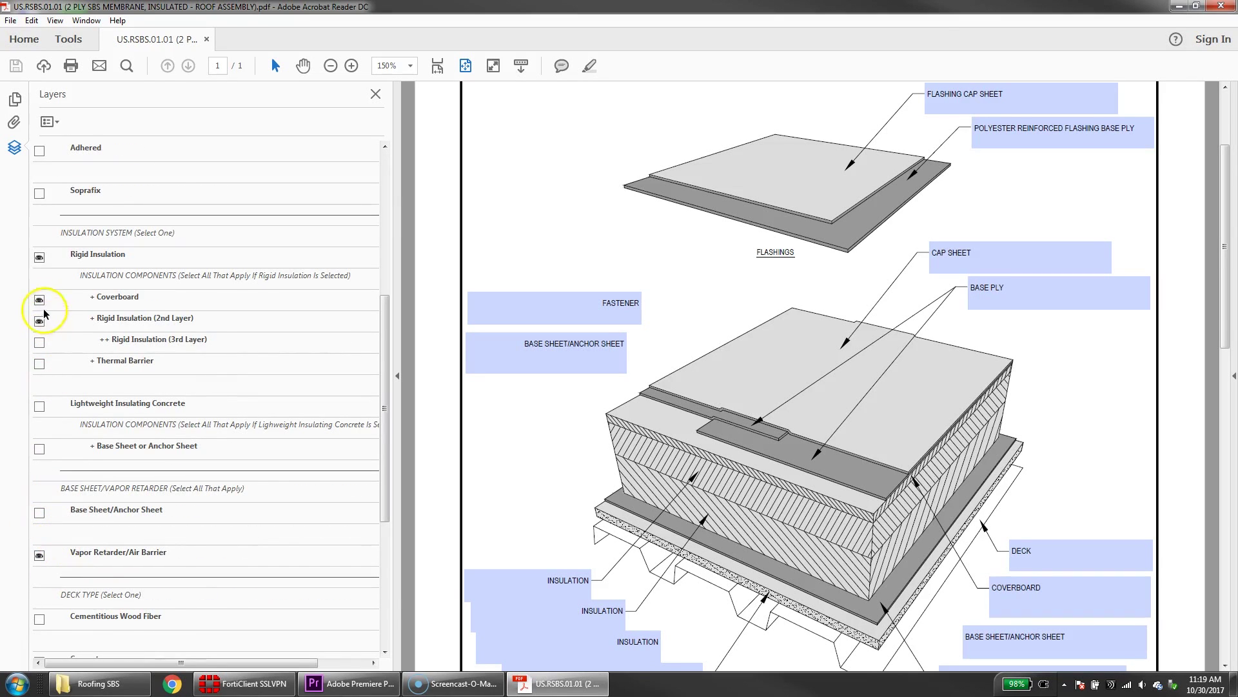
{"action": "left_click", "coordinate": [39, 258]}
{"action": "left_click", "coordinate": [39, 300]}
{"action": "left_click", "coordinate": [39, 321]}
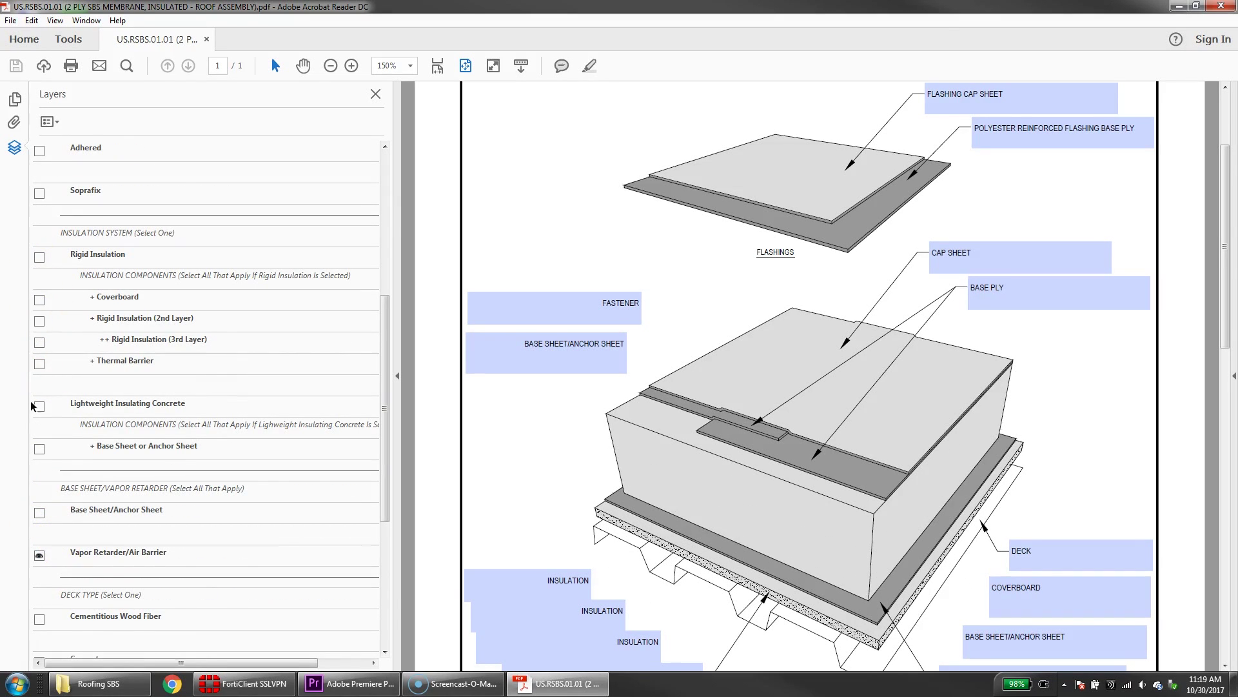
Hide the Vapor Retarder/Air Barrier layer and the Steel with Thermal Barrier deck type.
{"action": "left_click", "coordinate": [40, 554]}
{"action": "scroll", "coordinate": [57, 527], "scroll_direction": "down", "scroll_amount": 5}
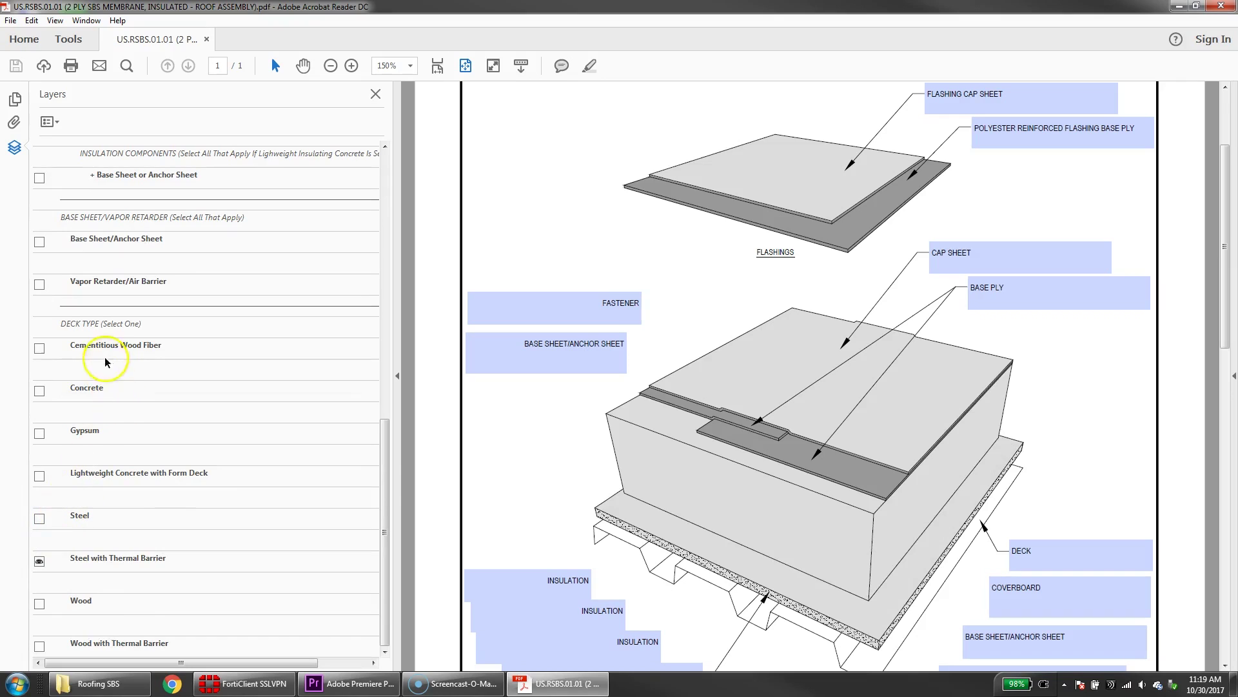
{"action": "left_click", "coordinate": [136, 324]}
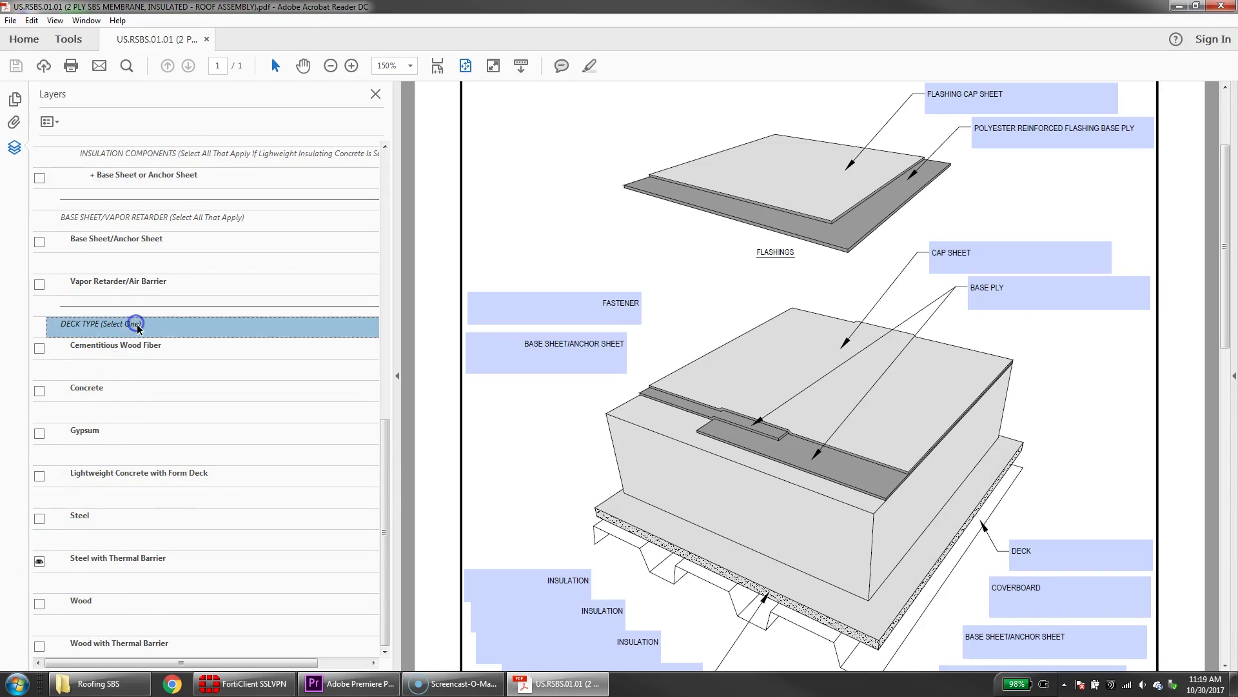
{"action": "left_click", "coordinate": [39, 562]}
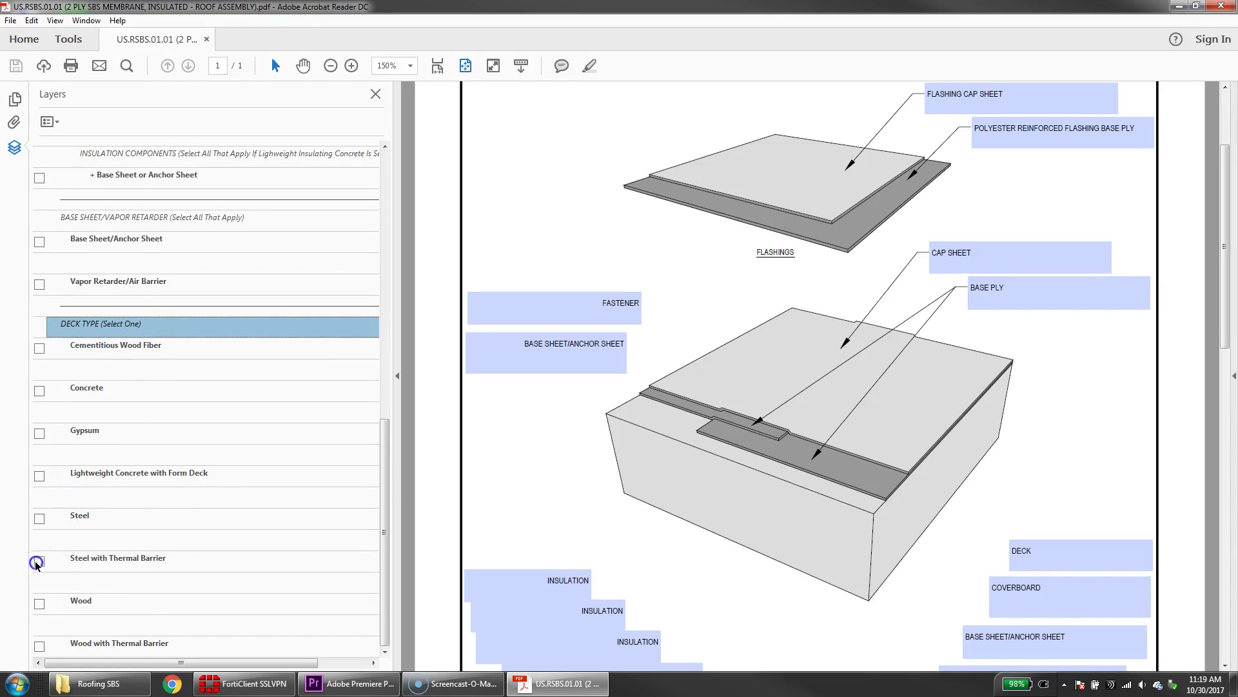
Show and hide the Cementitious Wood Fiber, Concrete, Gypsum and Lightweight Concrete with Form Deck types one after another.
{"action": "left_click", "coordinate": [38, 349]}
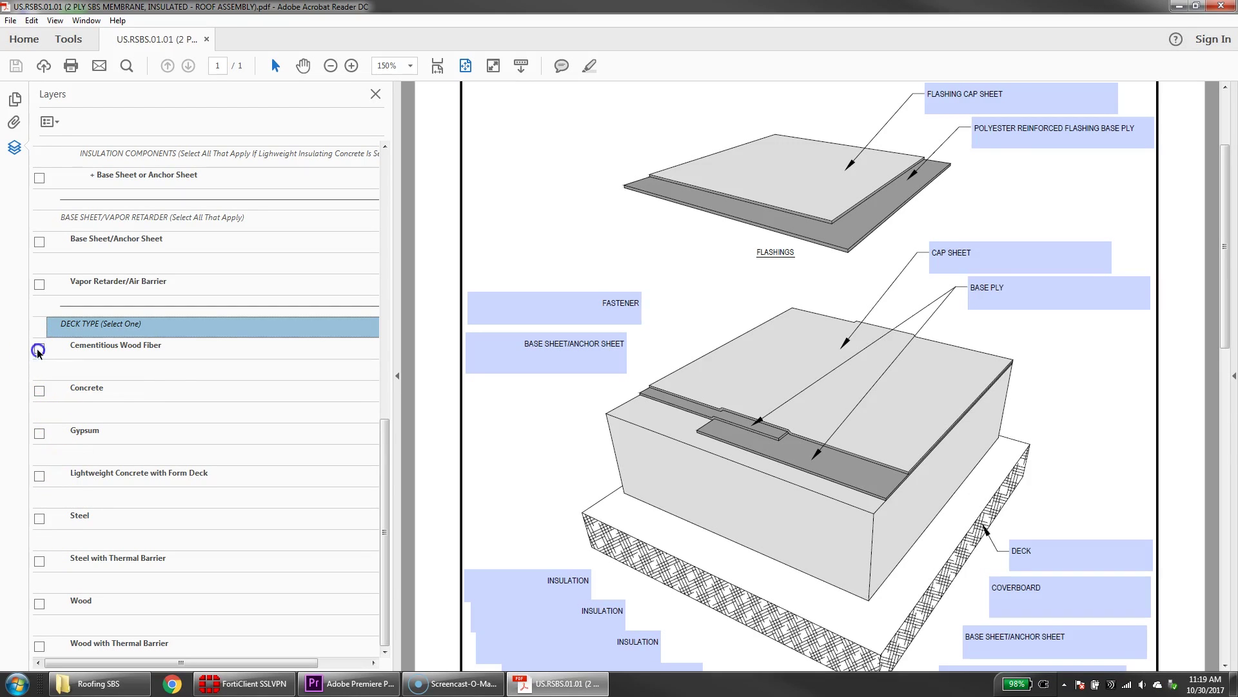
{"action": "left_click", "coordinate": [38, 349]}
{"action": "left_click", "coordinate": [39, 392]}
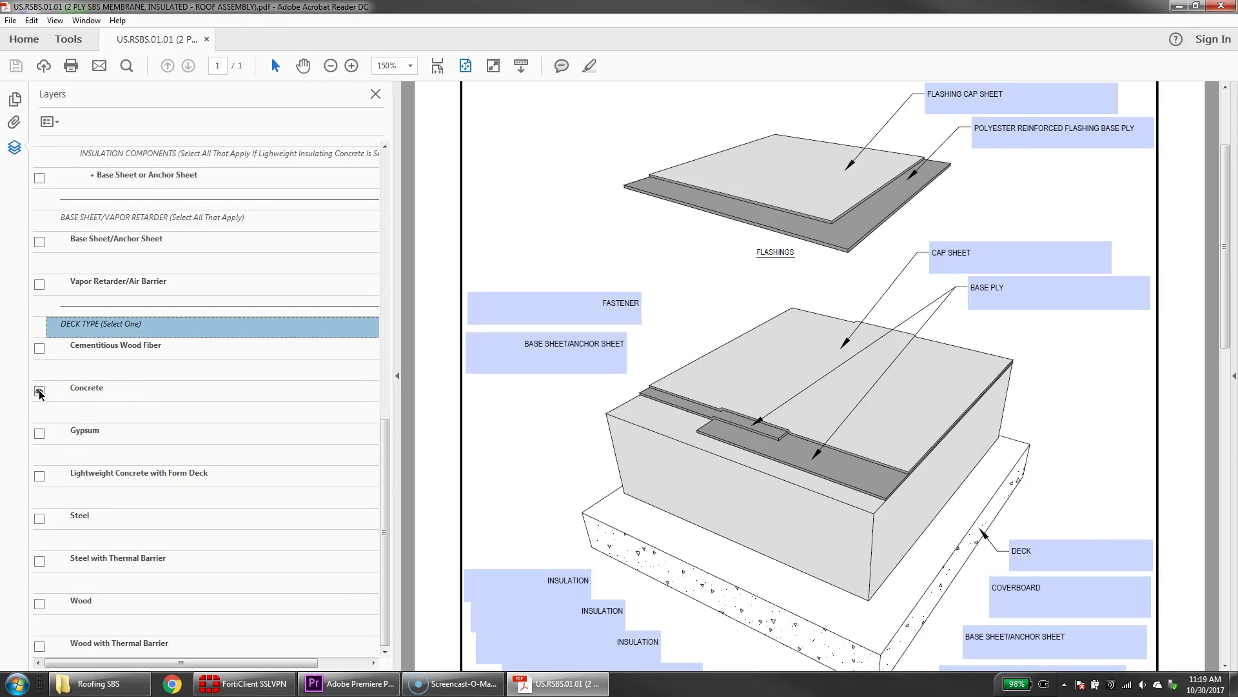
{"action": "left_click", "coordinate": [39, 391]}
{"action": "left_click", "coordinate": [39, 433]}
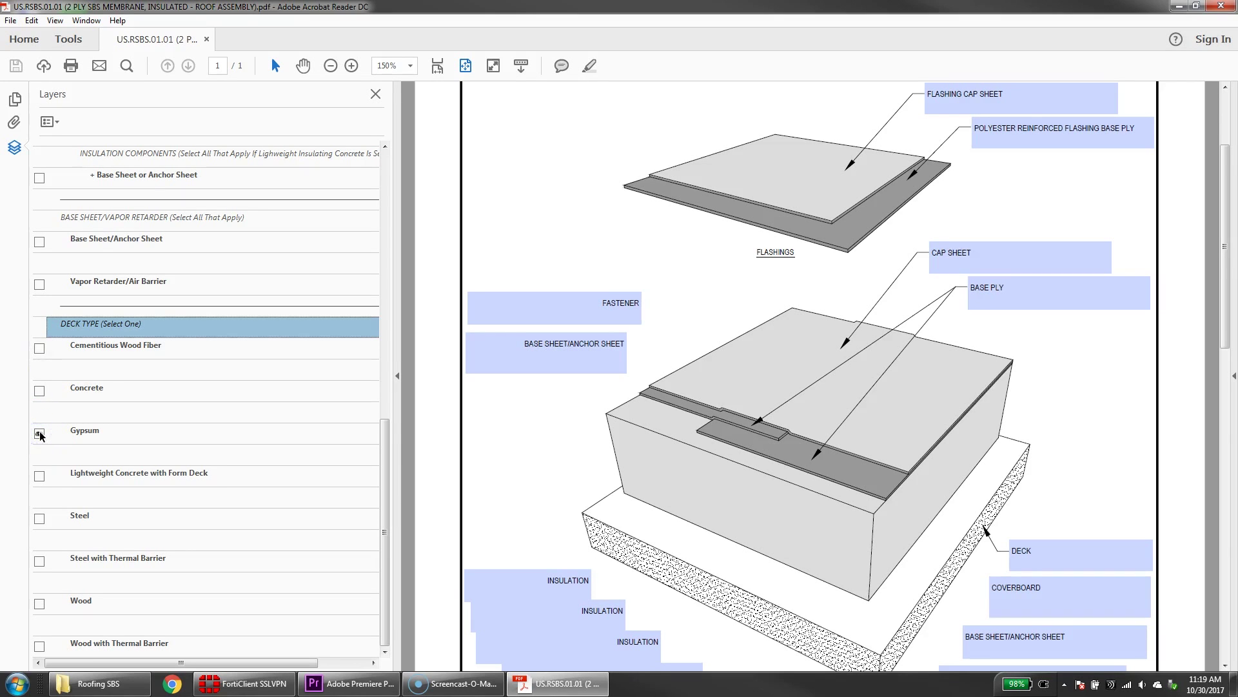
{"action": "left_click", "coordinate": [40, 434]}
{"action": "left_click", "coordinate": [40, 477]}
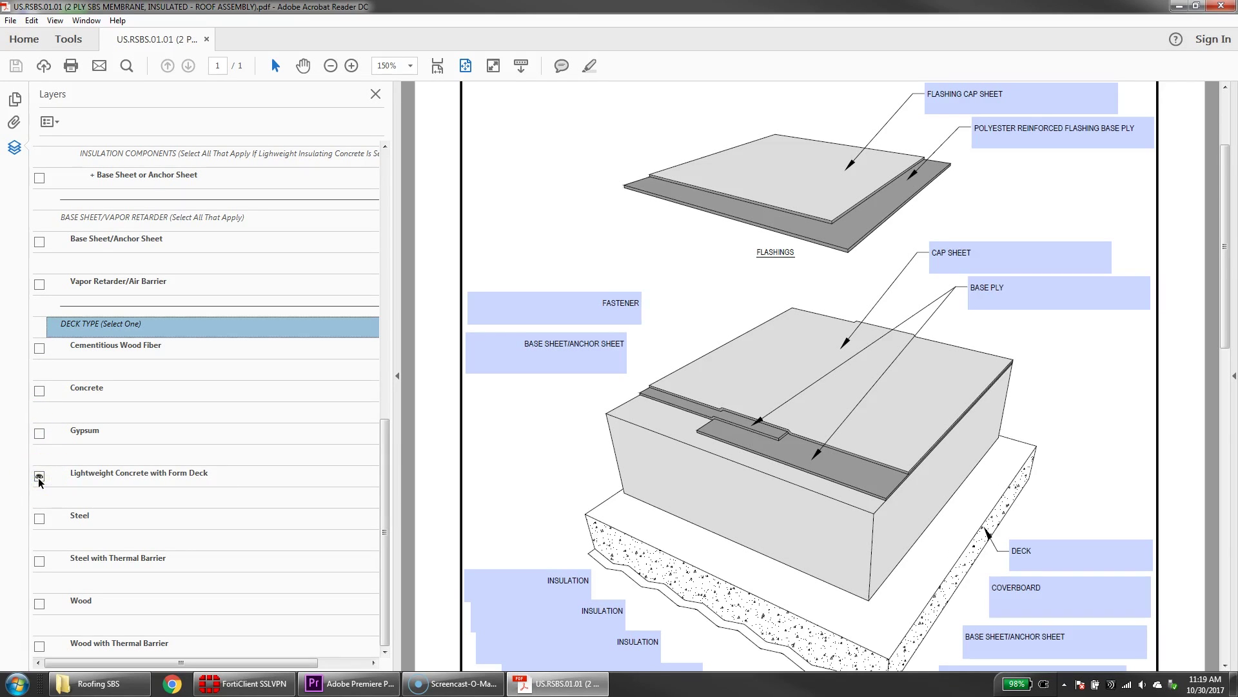
{"action": "left_click", "coordinate": [39, 478]}
Show and hide the Steel, Steel with Thermal Barrier, Wood and Wood with Thermal Barrier deck types one after another.
{"action": "left_click", "coordinate": [39, 519]}
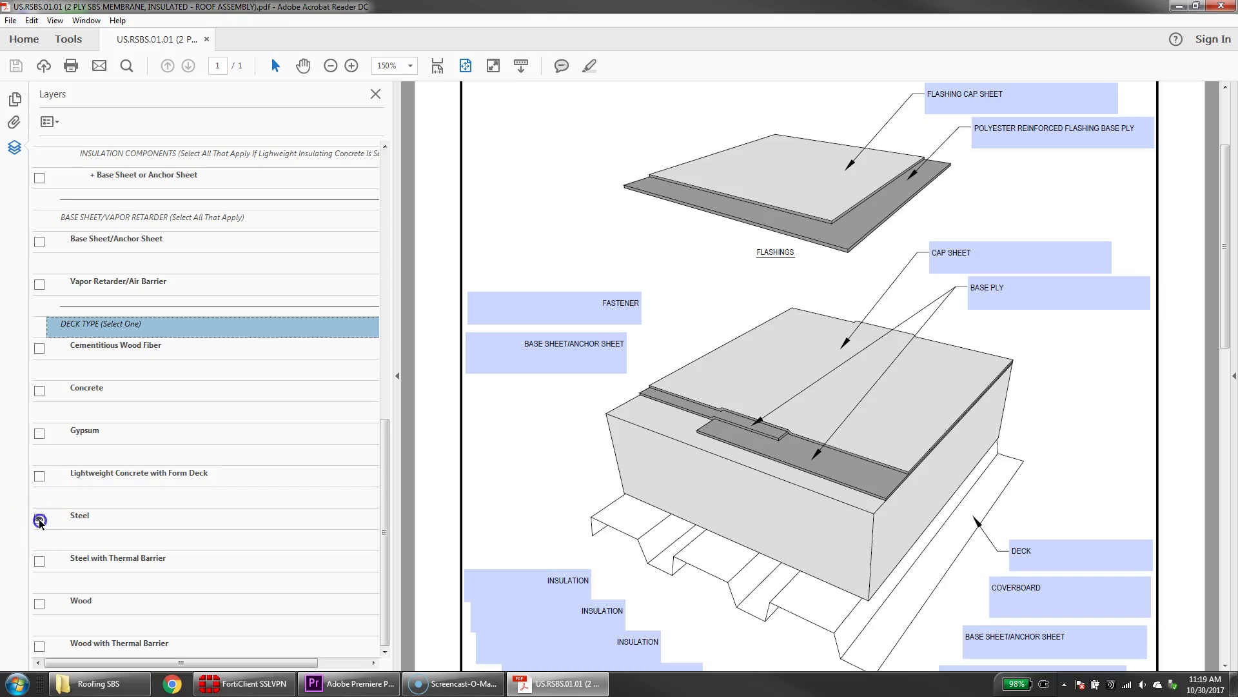
{"action": "left_click", "coordinate": [39, 520]}
{"action": "left_click", "coordinate": [39, 562]}
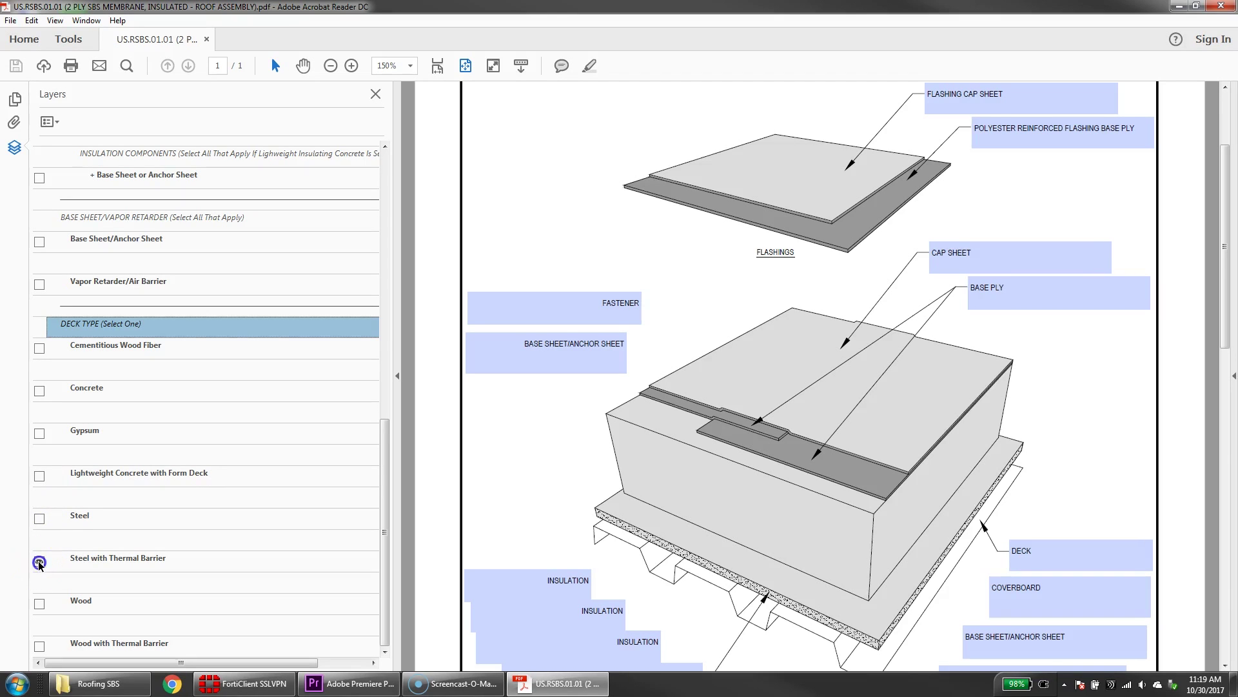
{"action": "left_click", "coordinate": [42, 558]}
{"action": "left_click", "coordinate": [40, 603]}
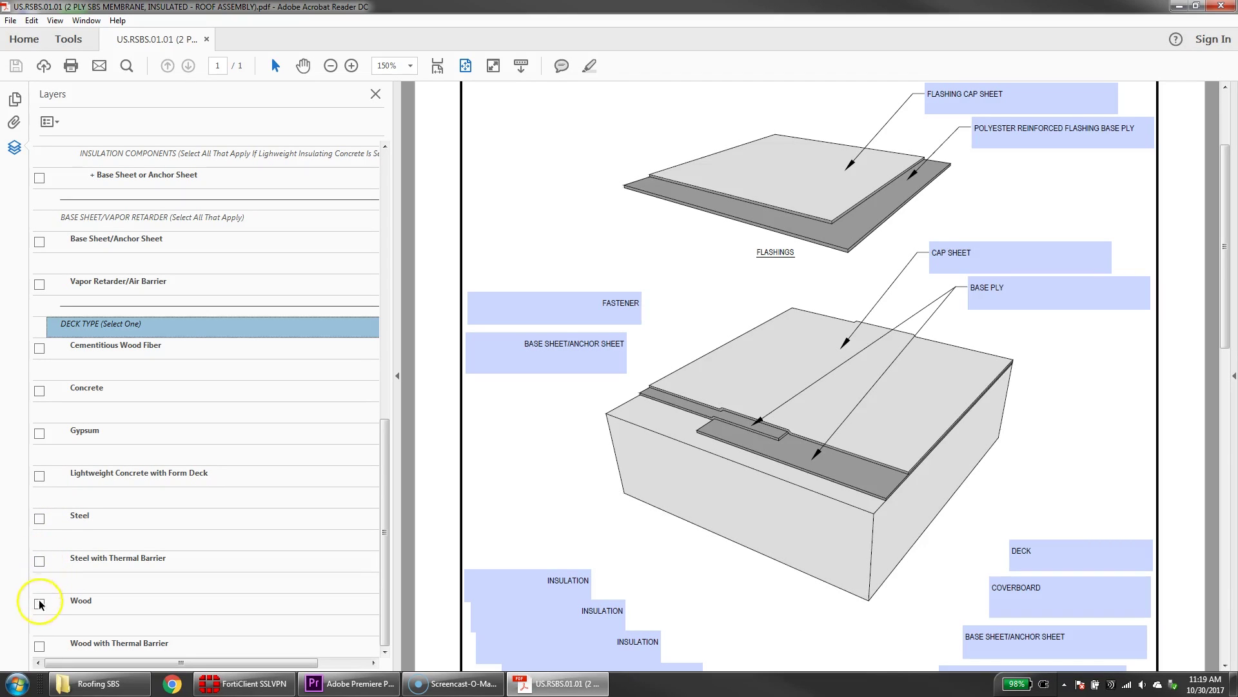
{"action": "left_click", "coordinate": [40, 604]}
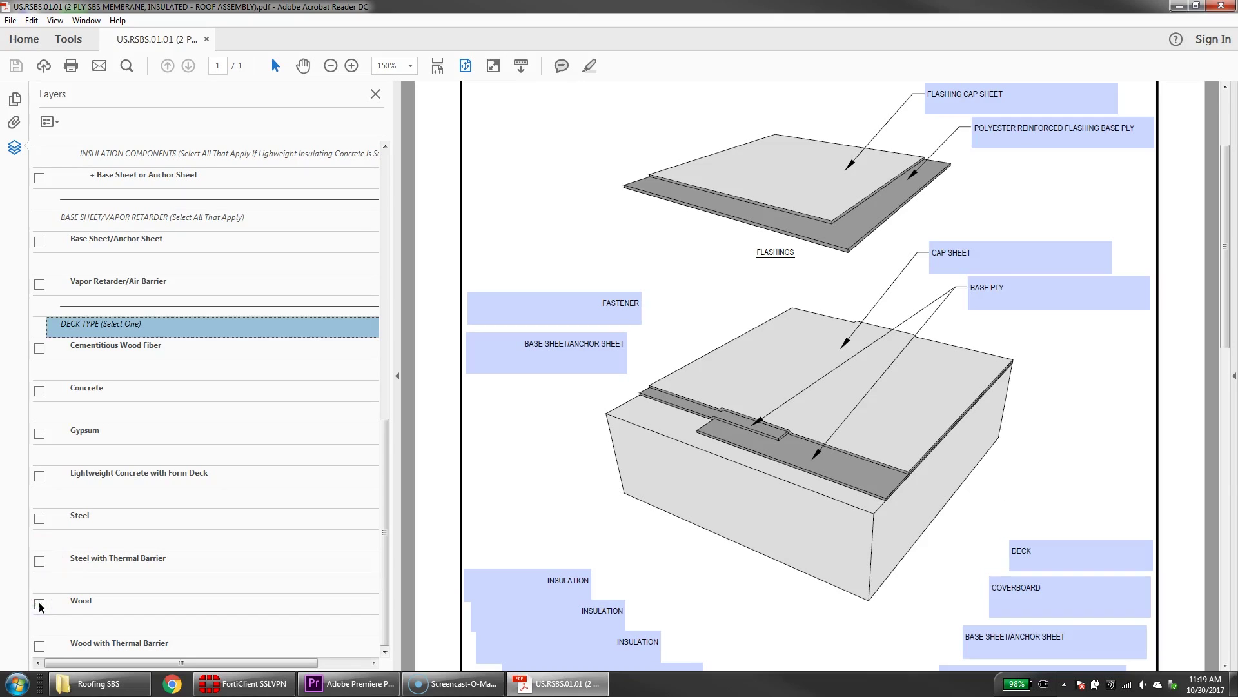
{"action": "left_click", "coordinate": [41, 647]}
{"action": "left_click", "coordinate": [40, 647]}
Show the Concrete deck type, preview the Base Sheet/Anchor Sheet layer, and show only Vapor Retarder/Air Barrier above the deck.
{"action": "left_click", "coordinate": [40, 391]}
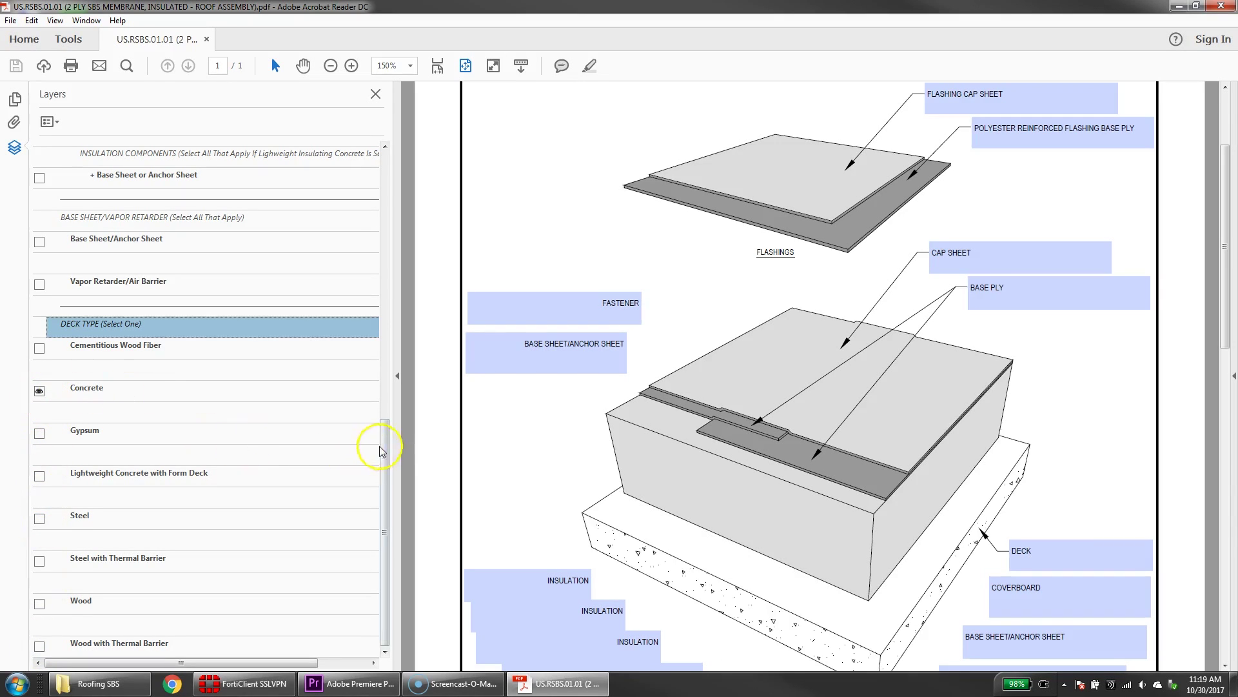
{"action": "left_click_drag", "start_coordinate": [389, 451], "coordinate": [394, 359]}
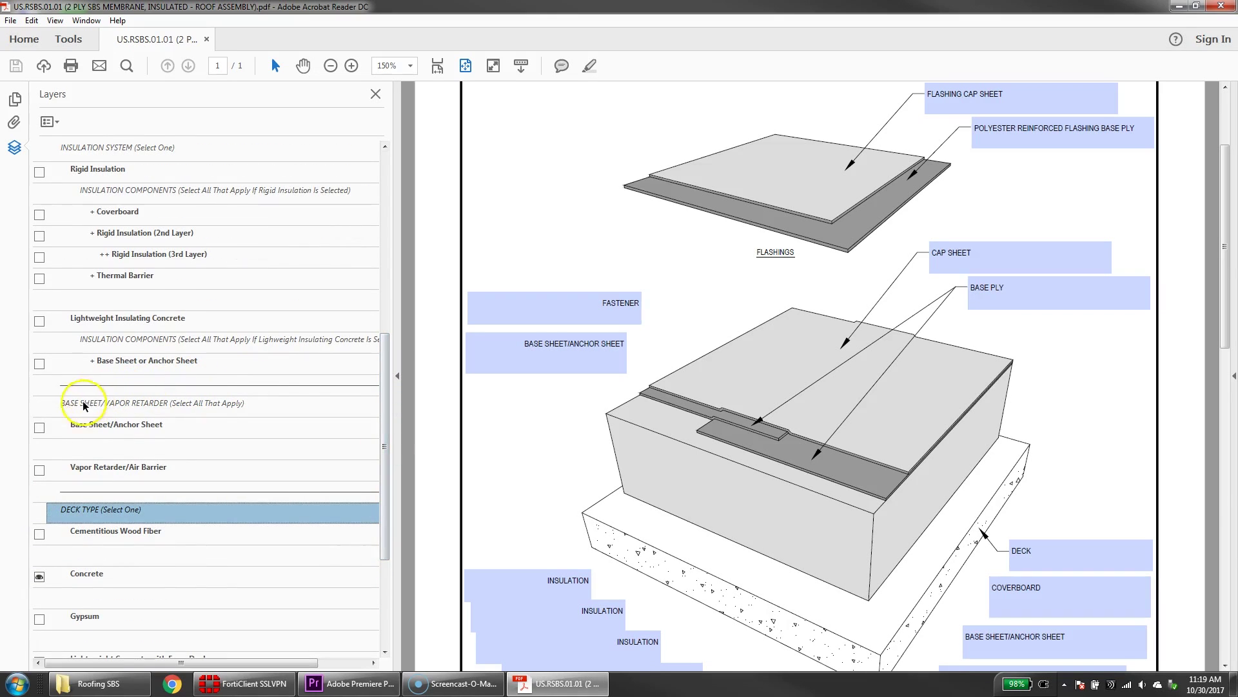
{"action": "left_click", "coordinate": [40, 428]}
{"action": "left_click", "coordinate": [39, 428]}
{"action": "left_click", "coordinate": [40, 470]}
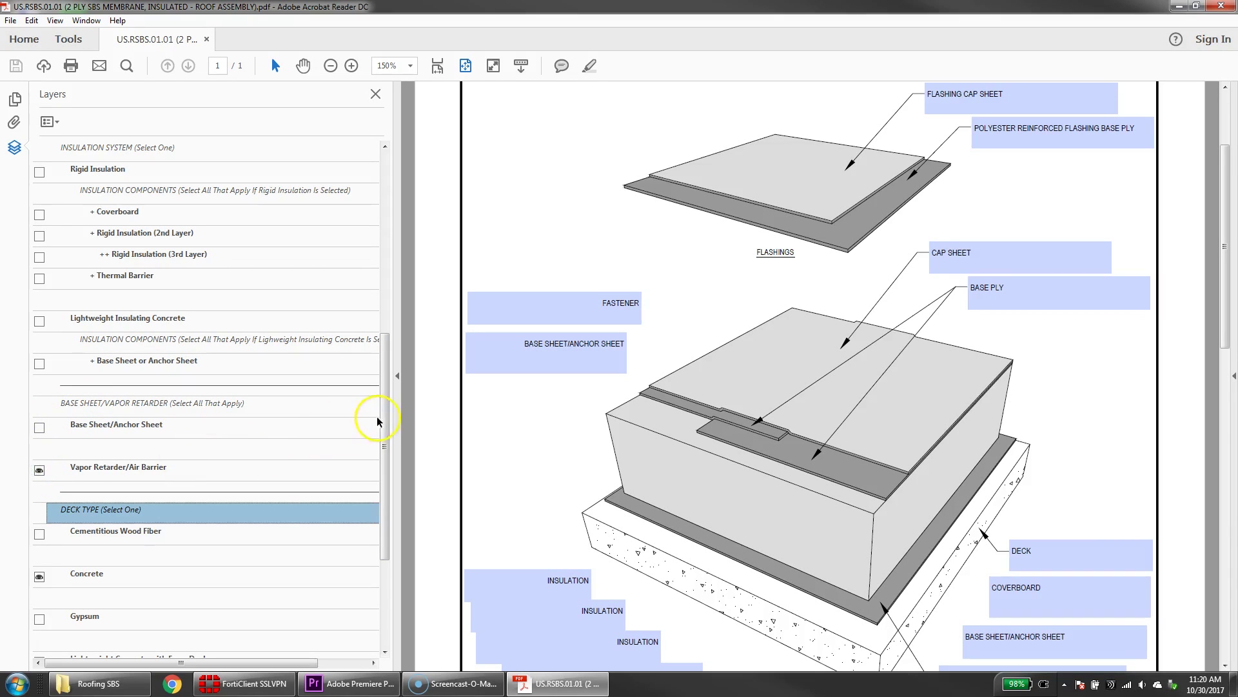
Compare the two insulation systems by showing and hiding Rigid Insulation and Lightweight Insulating Concrete in turn.
{"action": "left_click_drag", "start_coordinate": [384, 409], "coordinate": [389, 346]}
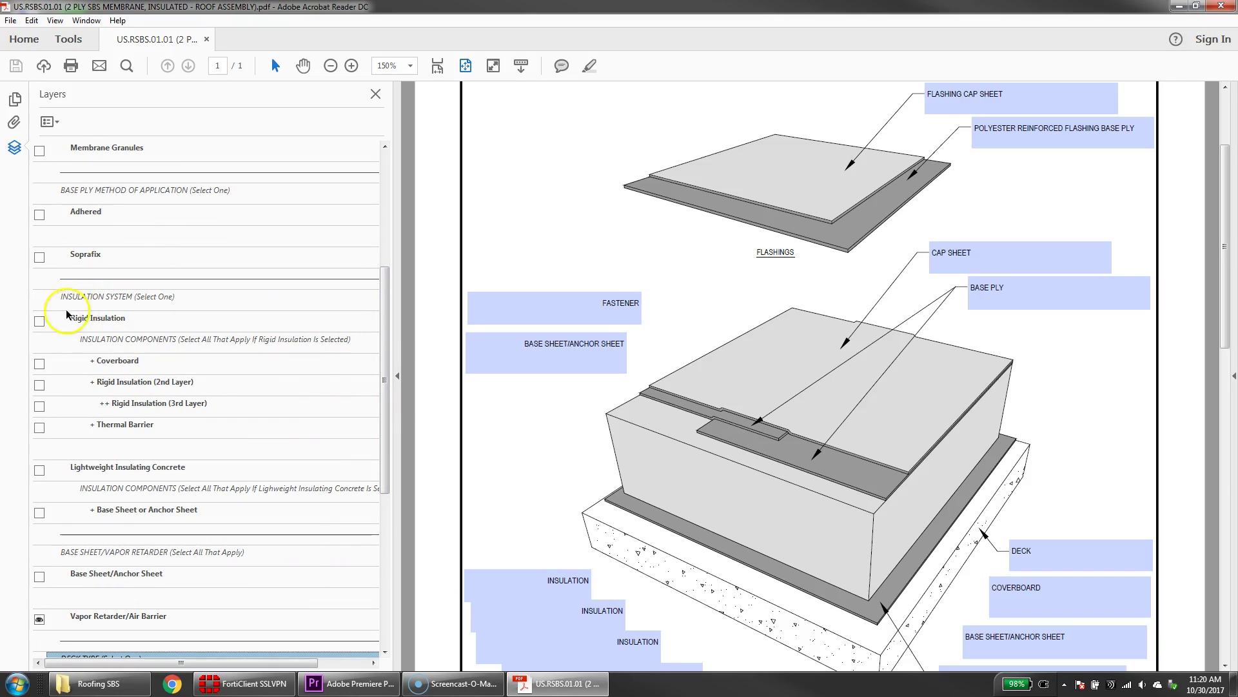
{"action": "left_click", "coordinate": [39, 323]}
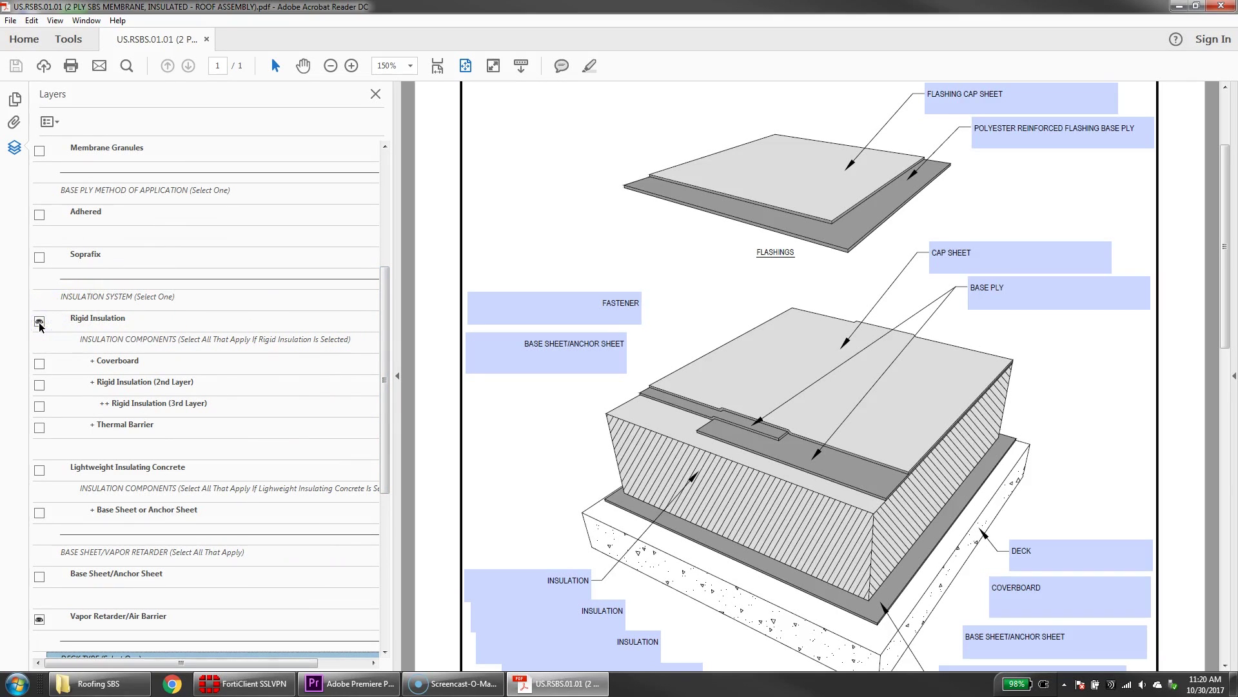
{"action": "left_click", "coordinate": [39, 323]}
{"action": "left_click", "coordinate": [39, 470]}
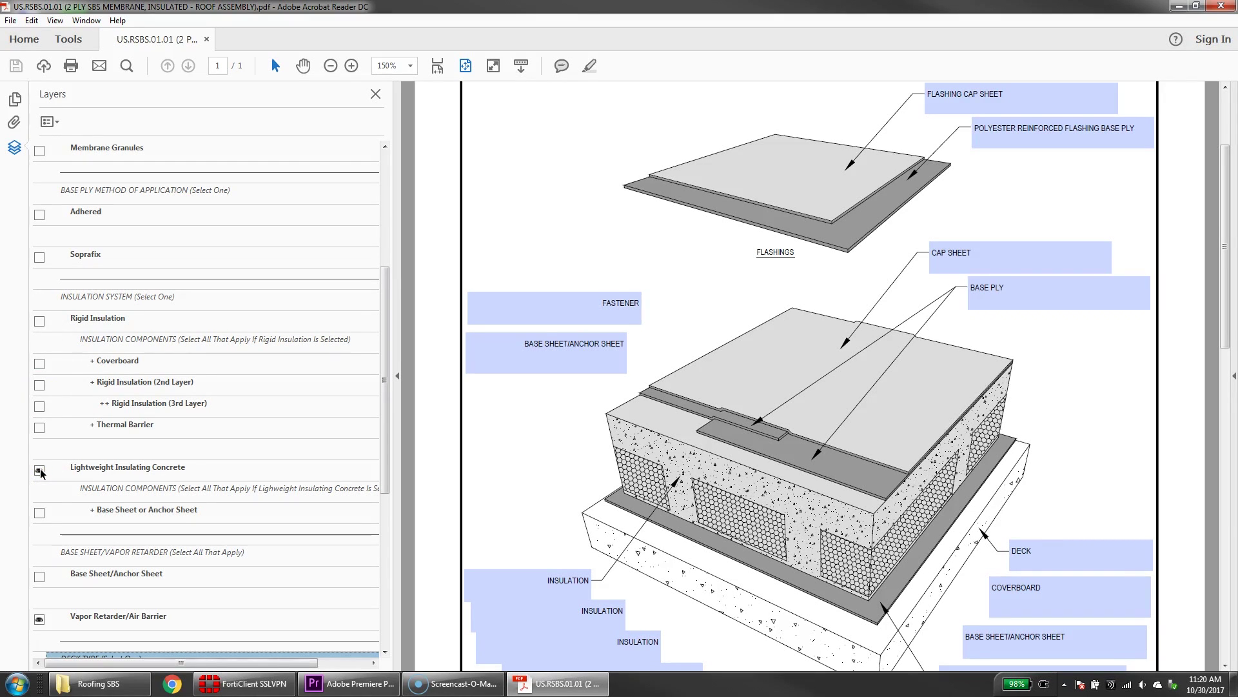
{"action": "left_click", "coordinate": [40, 470]}
Preview Rigid Insulation with Coverboard, 2nd Layer, 3rd Layer and Thermal Barrier, and hide all of these layers again.
{"action": "left_click", "coordinate": [40, 322]}
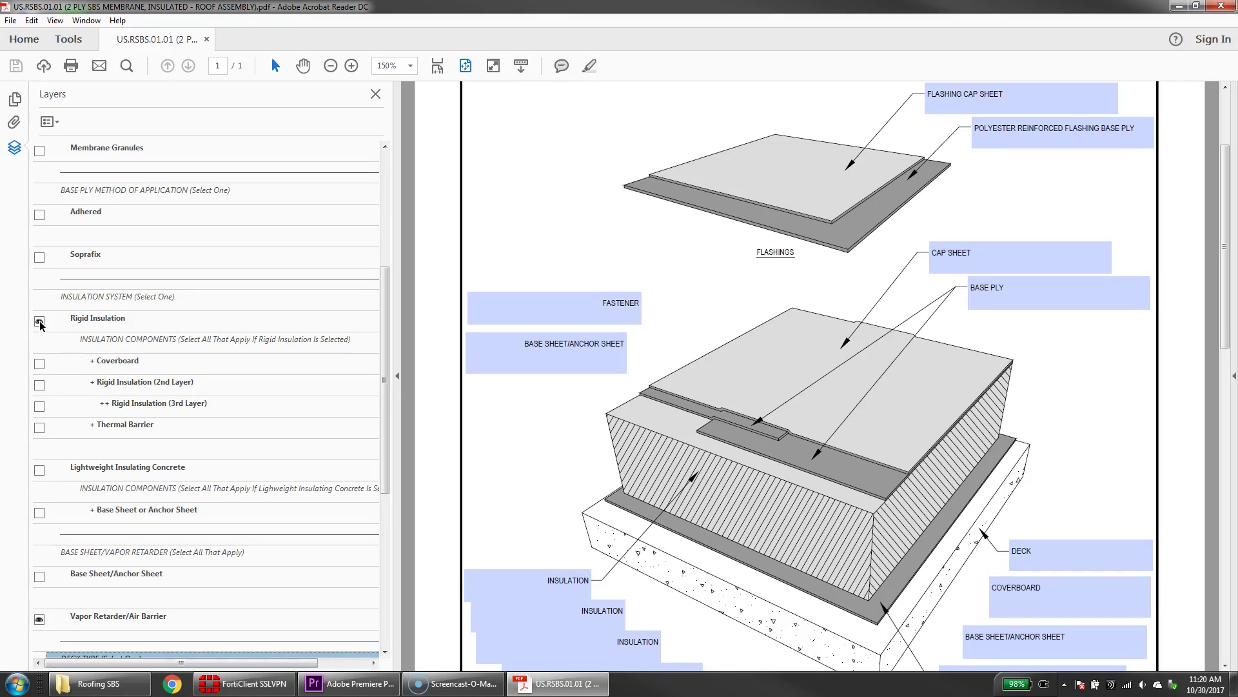
{"action": "left_click", "coordinate": [39, 364]}
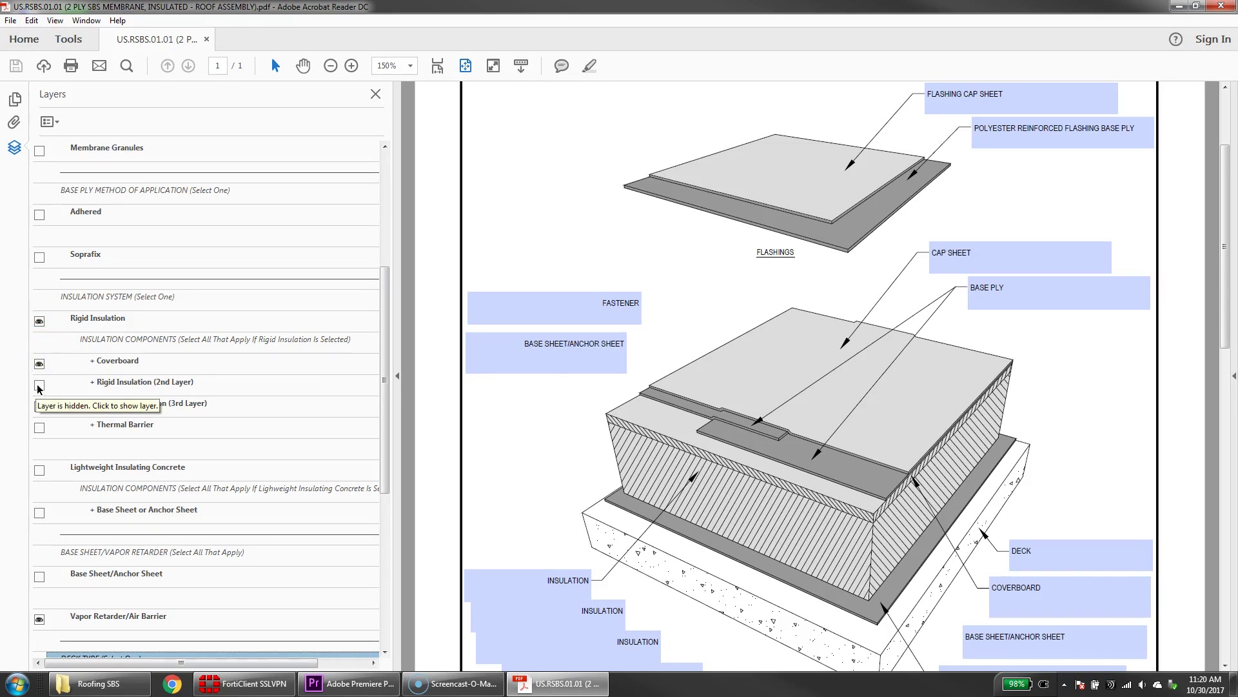
{"action": "left_click", "coordinate": [38, 385]}
{"action": "left_click", "coordinate": [39, 407]}
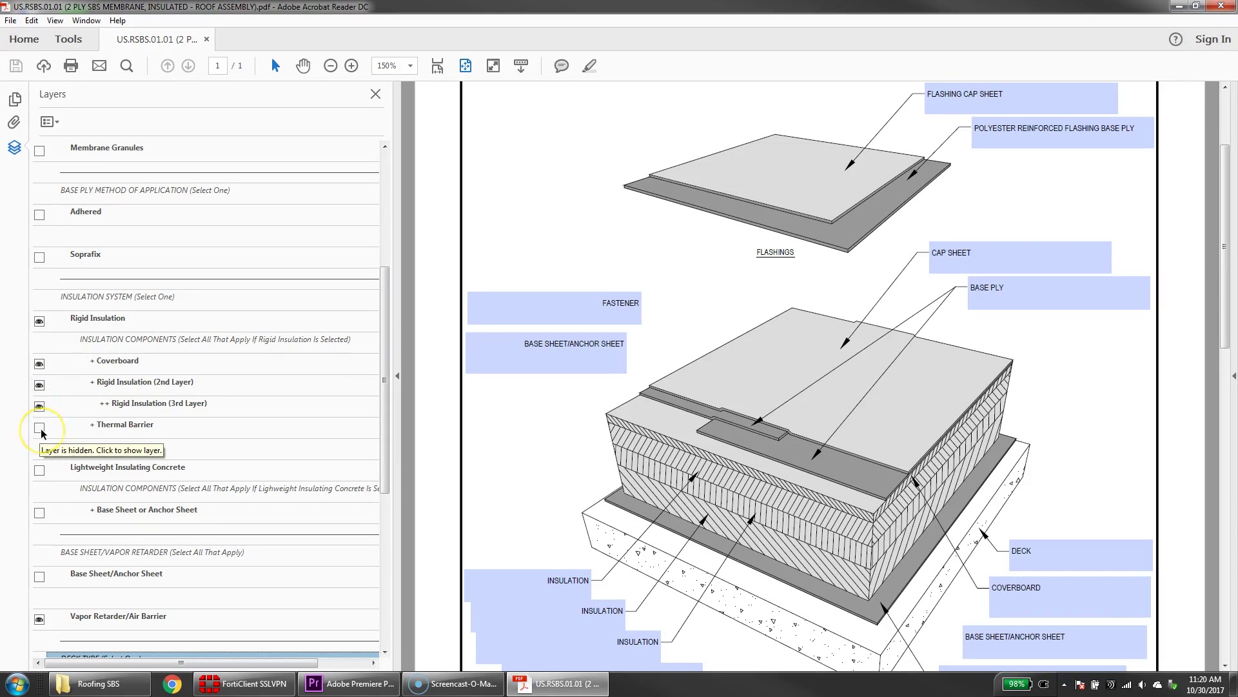
{"action": "left_click", "coordinate": [40, 428]}
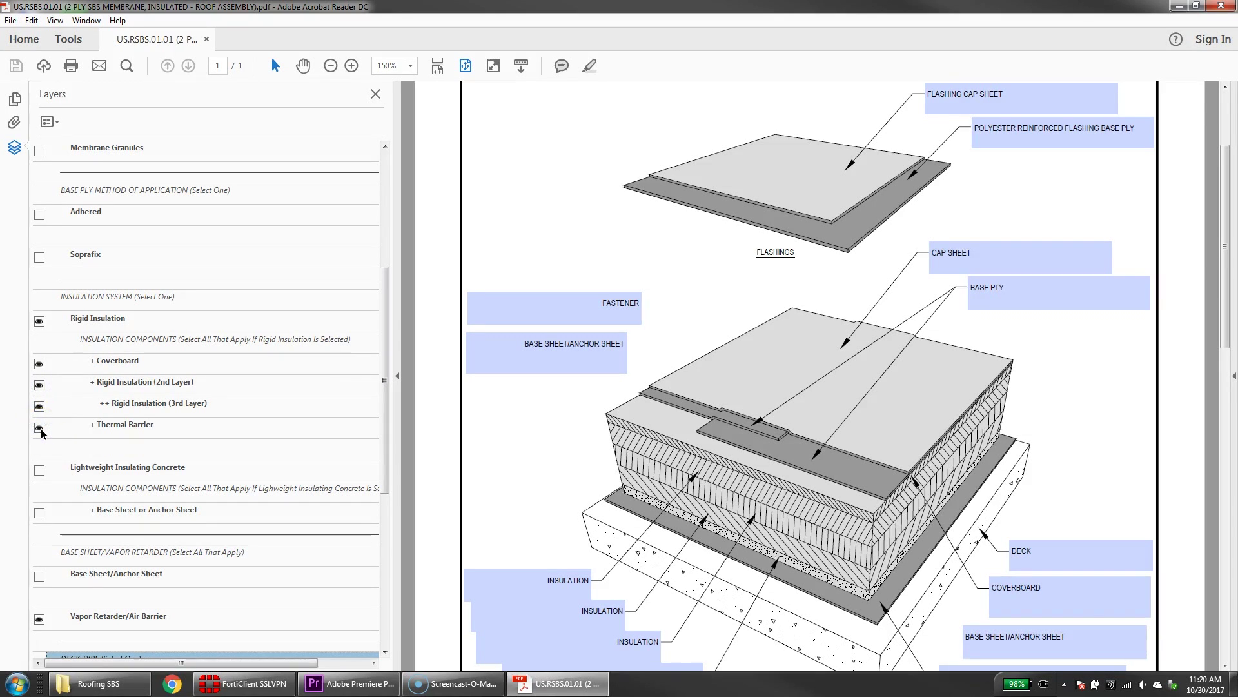
{"action": "left_click", "coordinate": [41, 429]}
{"action": "left_click", "coordinate": [38, 406]}
{"action": "left_click", "coordinate": [38, 385]}
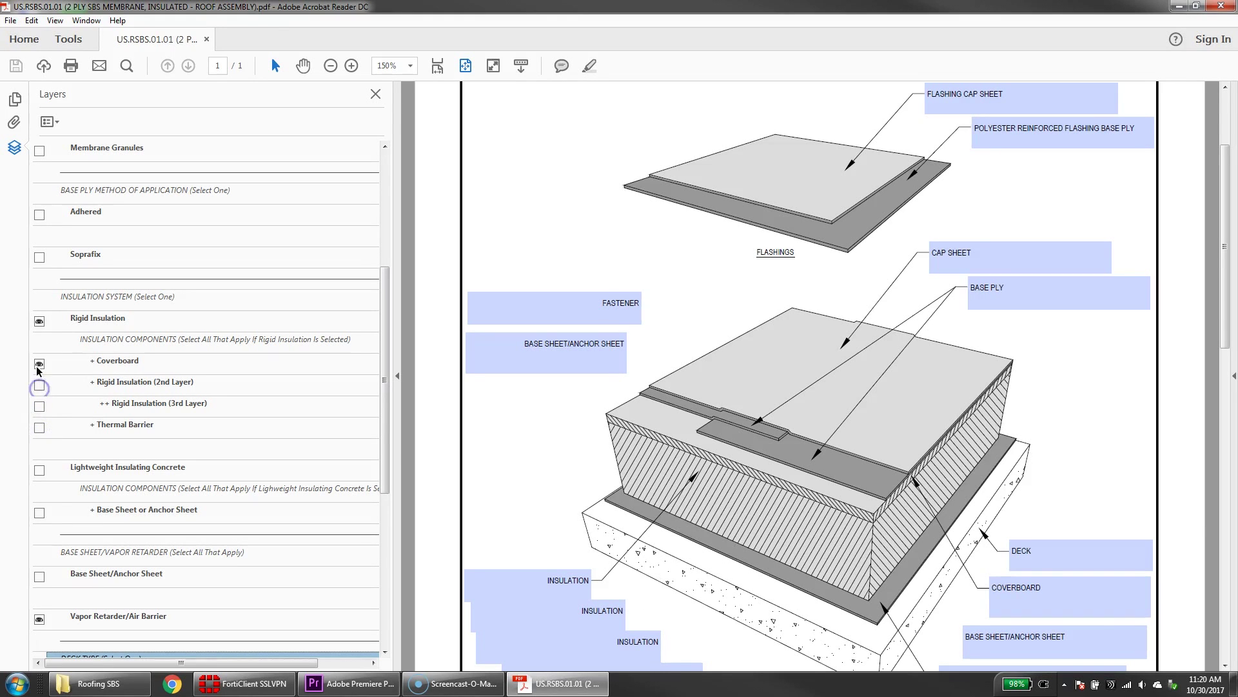
{"action": "left_click", "coordinate": [39, 364]}
{"action": "left_click", "coordinate": [40, 320]}
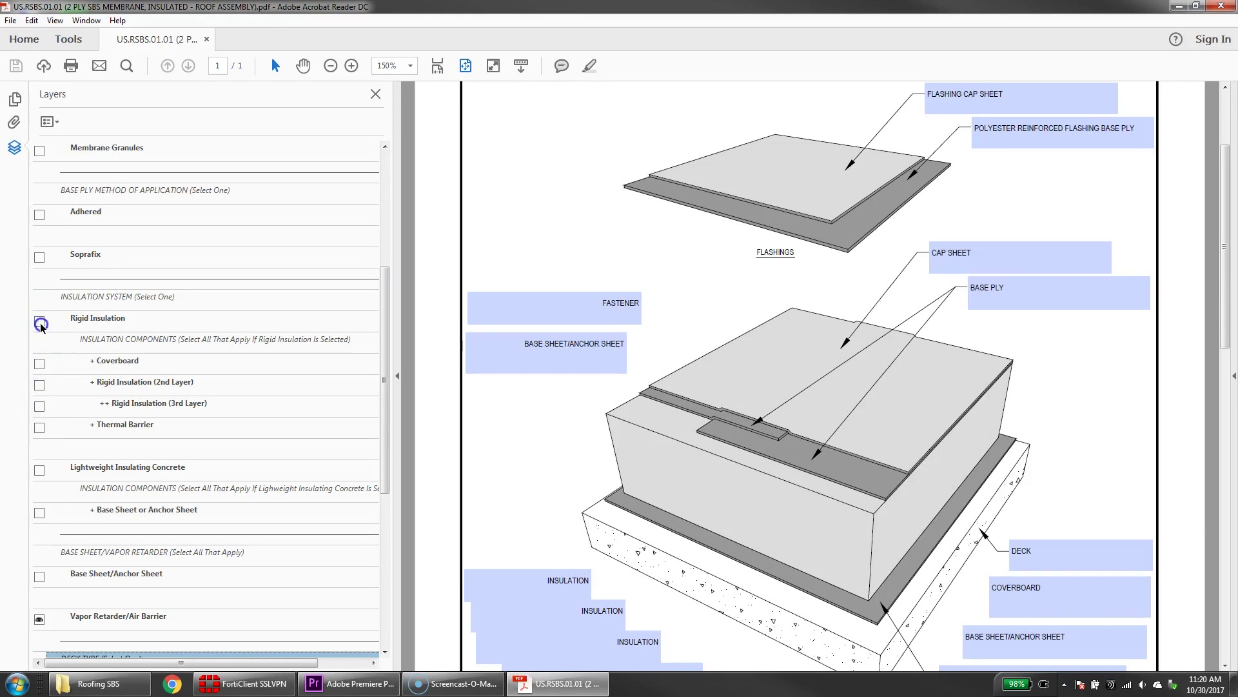
Show the Lightweight Insulating Concrete insulation system together with its Base Sheet or Anchor Sheet component.
{"action": "left_click", "coordinate": [39, 470]}
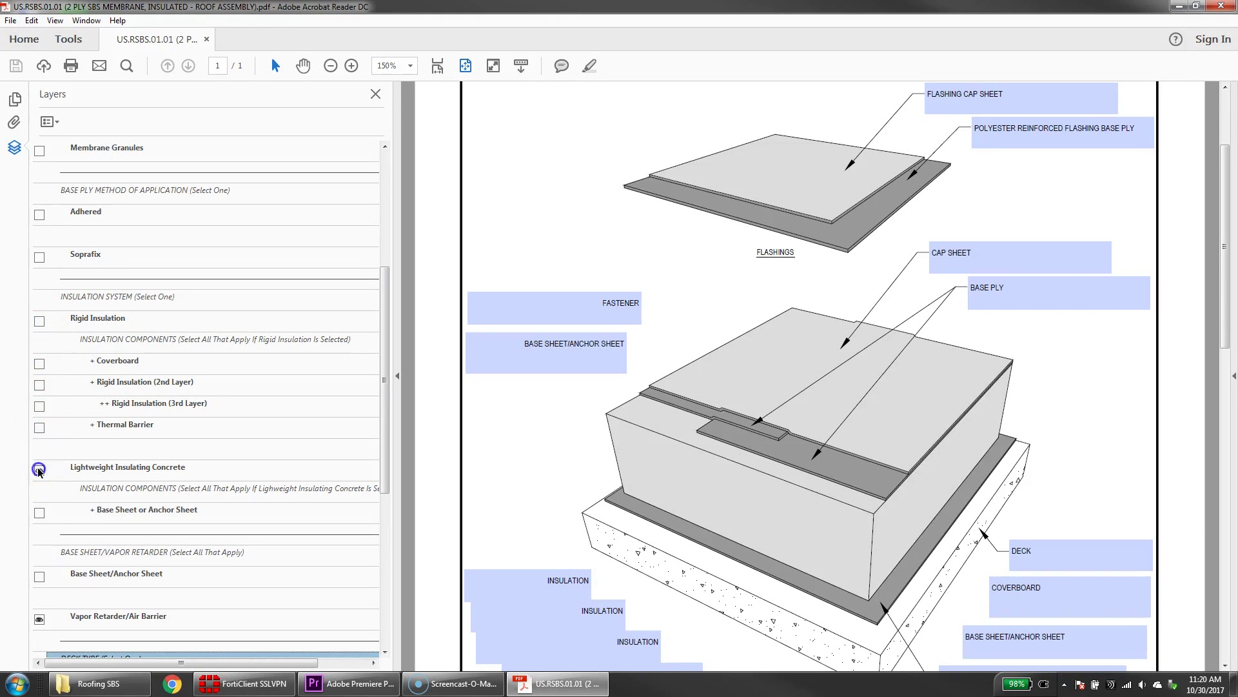
{"action": "left_click", "coordinate": [40, 513]}
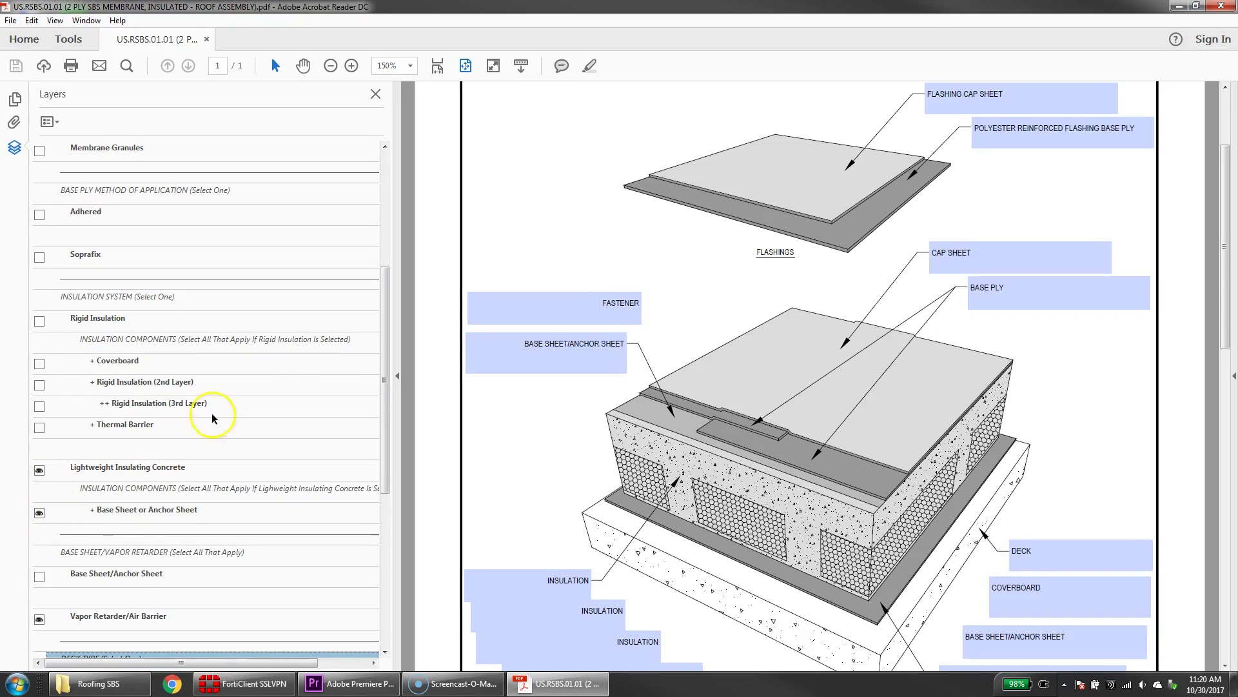
Choose Adhered as the base ply method of application after comparing it with Soprafix, and show the Membrane Foil/Film surfacing.
{"action": "left_click_drag", "start_coordinate": [387, 374], "coordinate": [381, 274]}
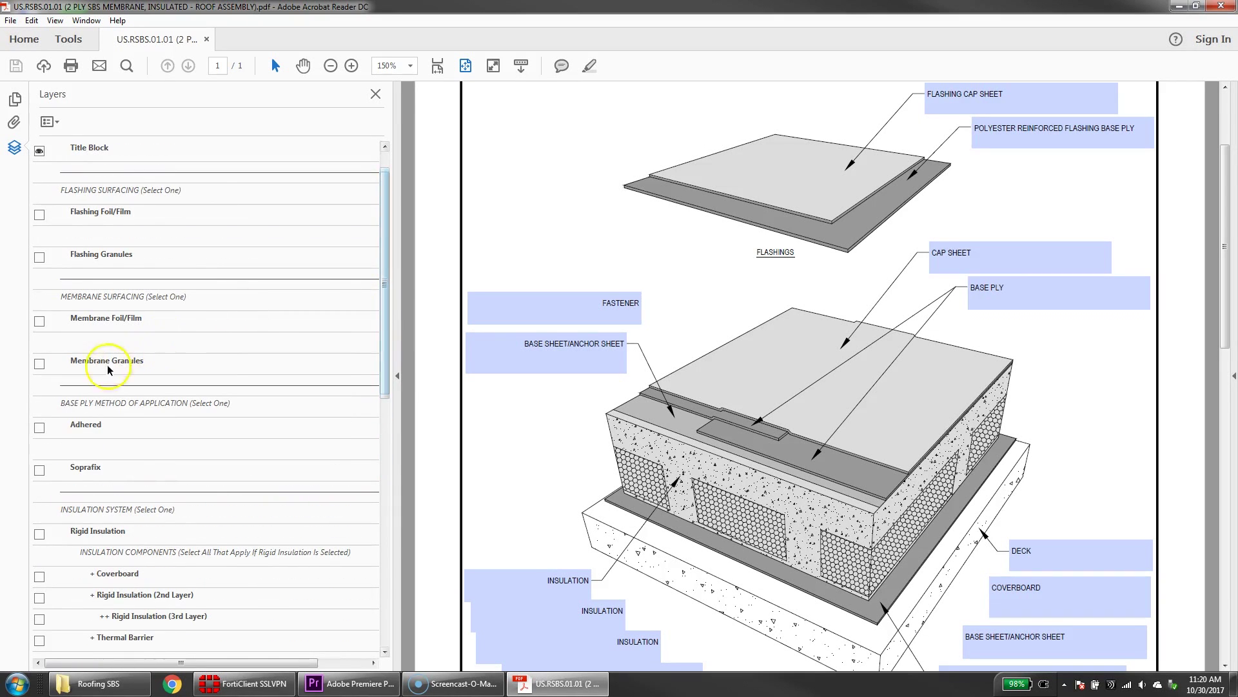
{"action": "left_click", "coordinate": [40, 429]}
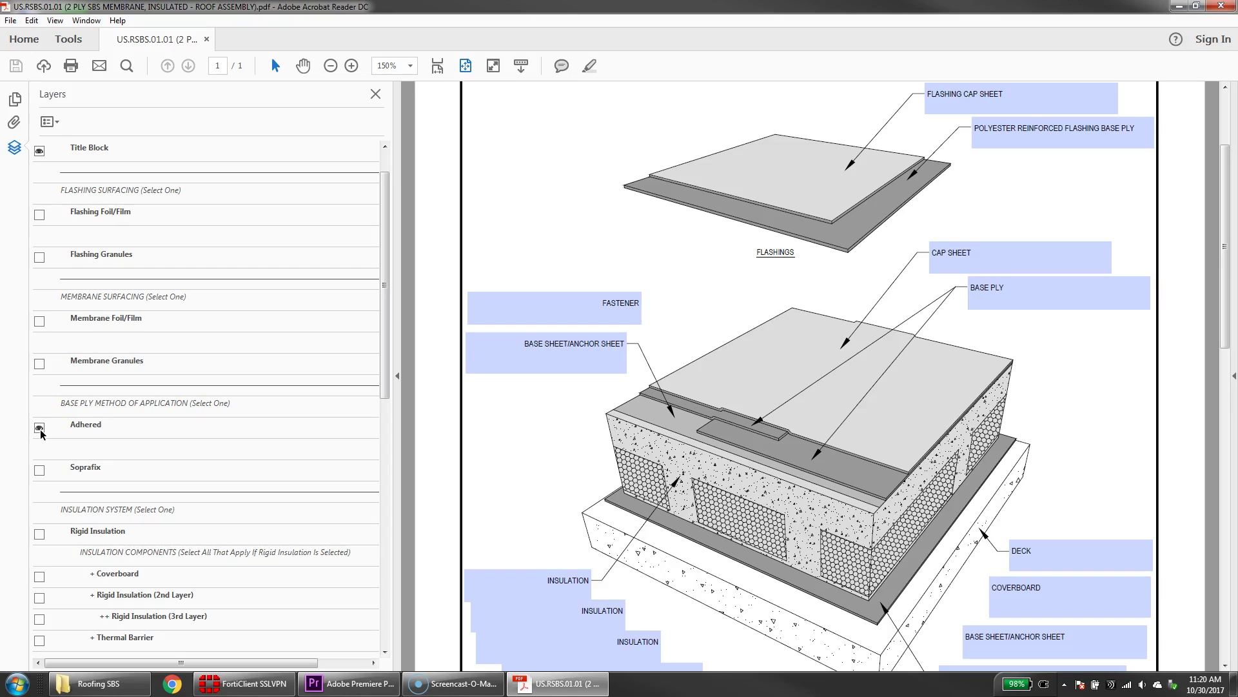
{"action": "left_click", "coordinate": [40, 469]}
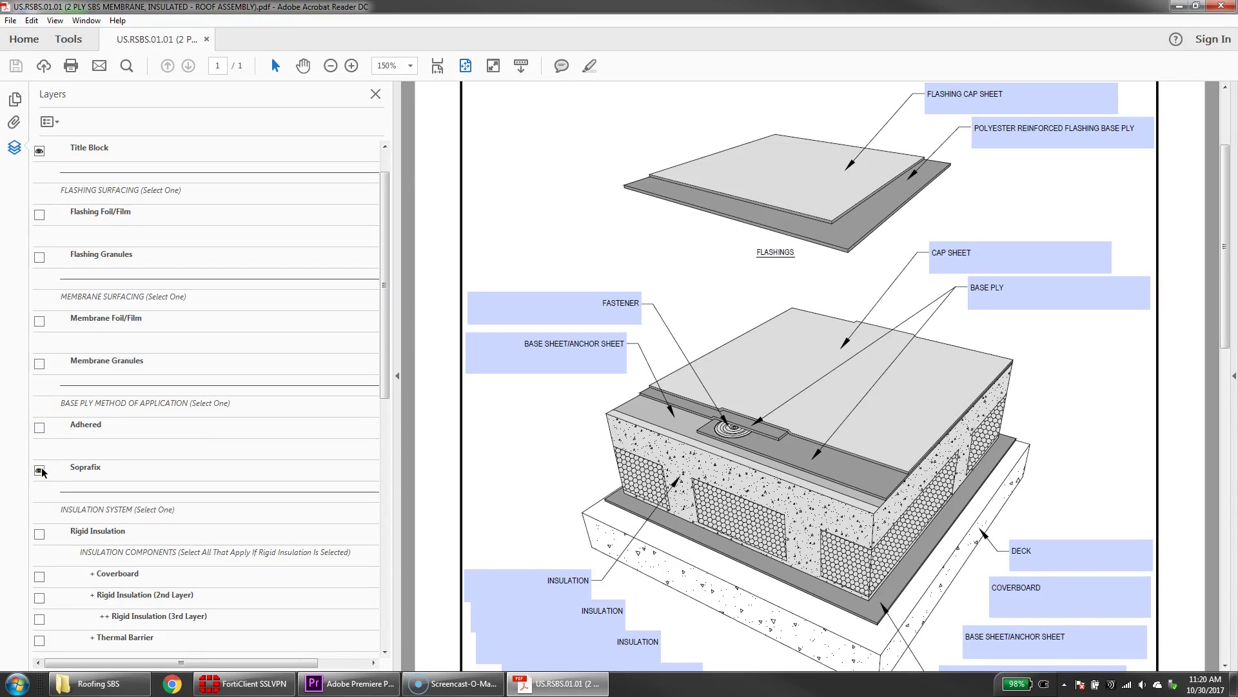
{"action": "left_click", "coordinate": [40, 428]}
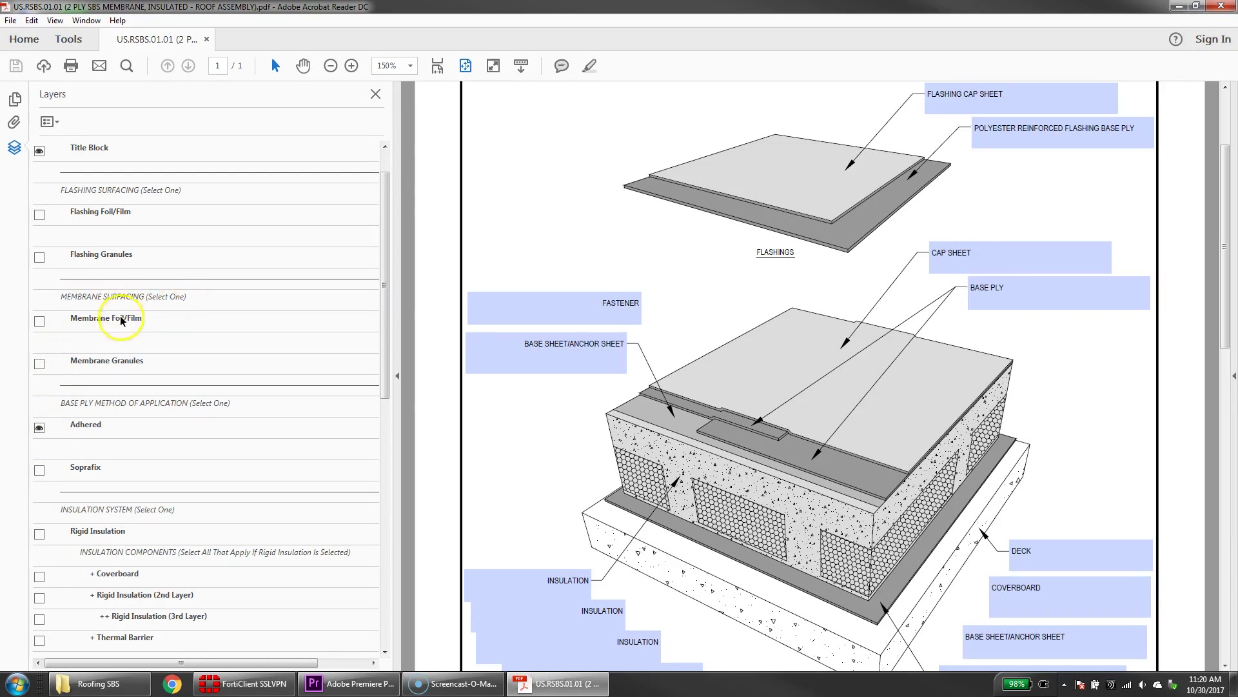
{"action": "left_click", "coordinate": [39, 321]}
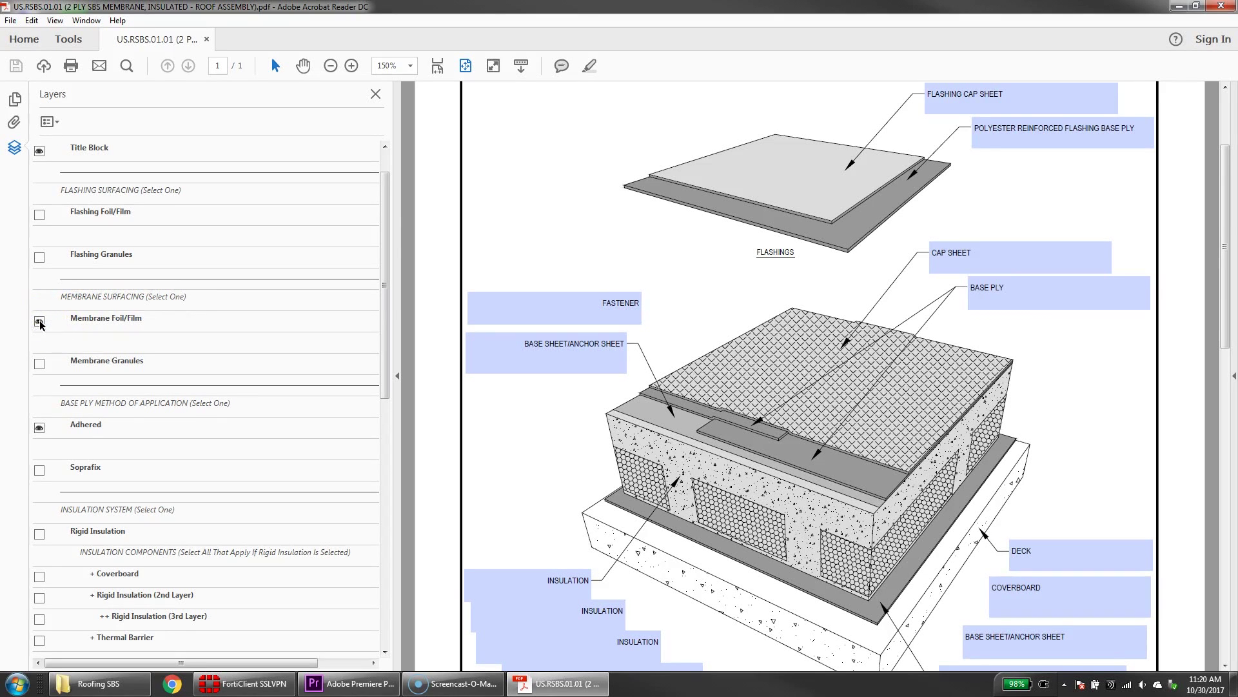
Switch the membrane surfacing from foil to Membrane Granules, and show Flashing Granules after previewing Flashing Foil/Film.
{"action": "left_click", "coordinate": [39, 321]}
{"action": "left_click", "coordinate": [39, 364]}
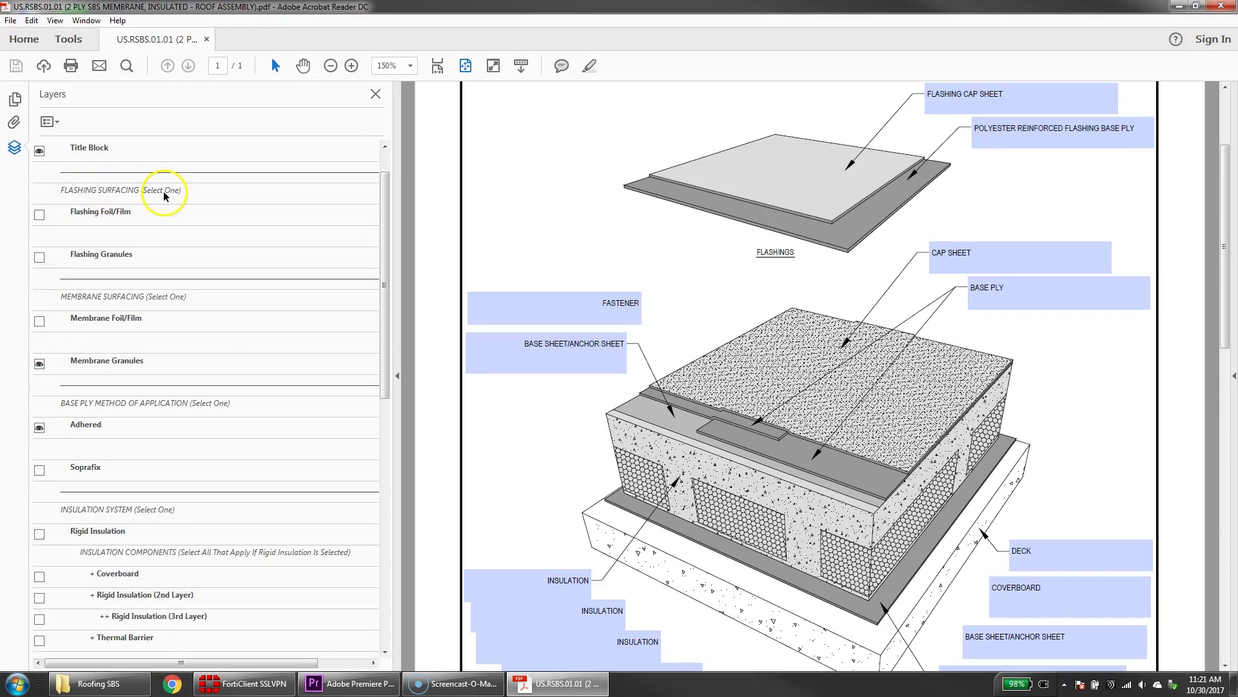
{"action": "left_click", "coordinate": [39, 215]}
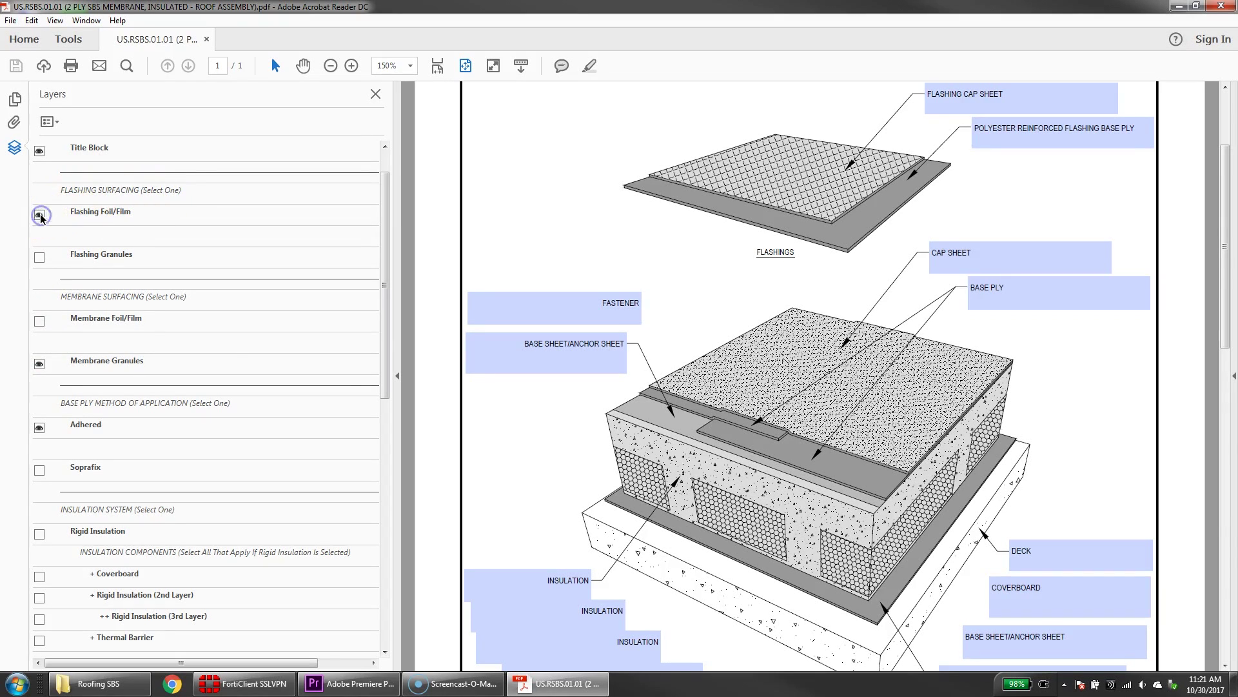
{"action": "left_click", "coordinate": [39, 215]}
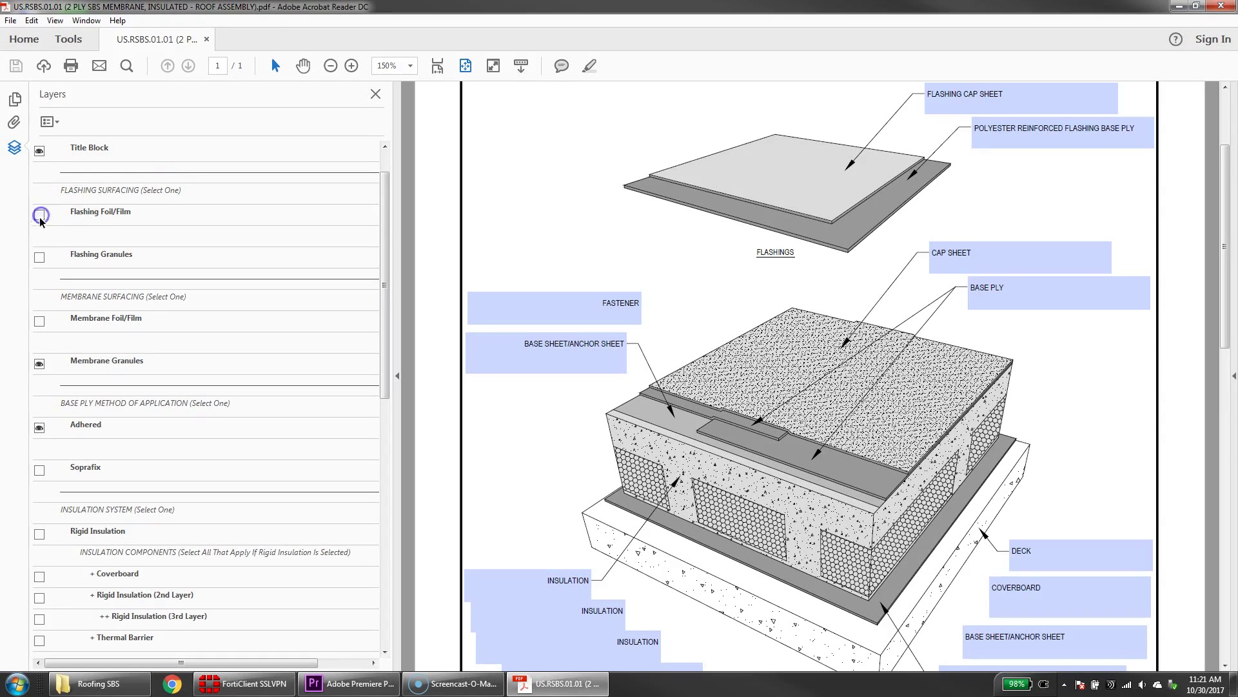
{"action": "left_click", "coordinate": [39, 256]}
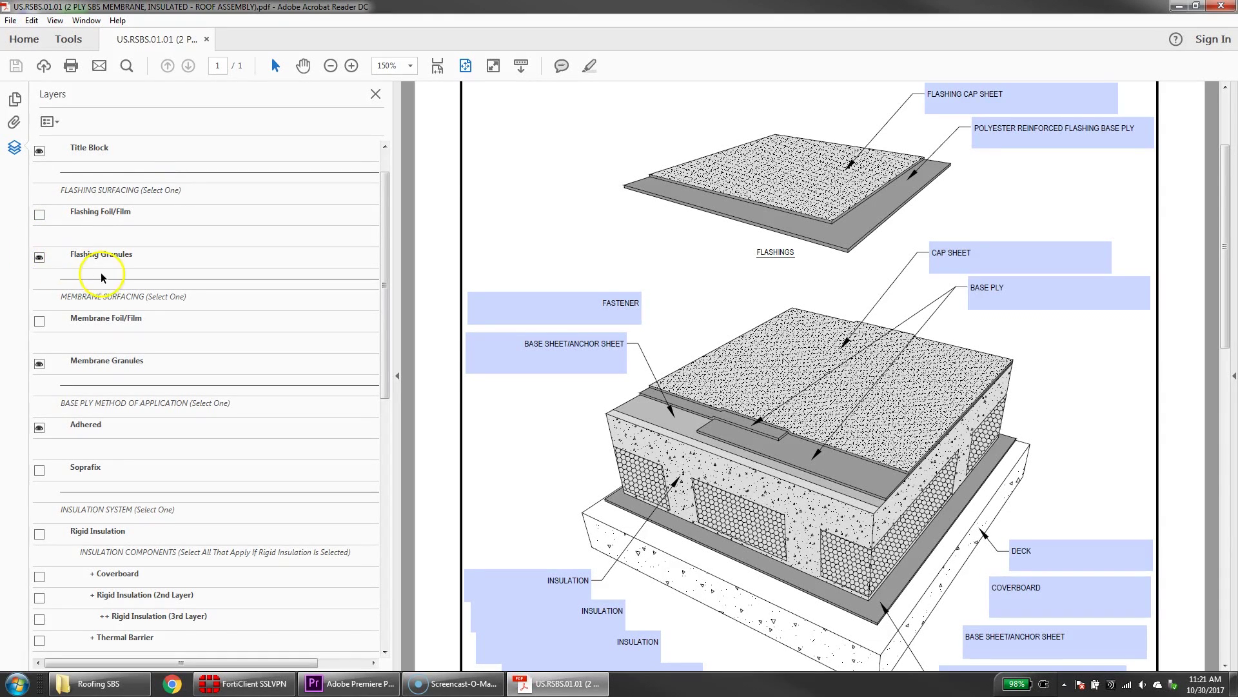
Clear the text of the unused Thermal Barrier label beneath the insulation labels of the assembly drawing.
{"action": "left_click_drag", "start_coordinate": [1216, 319], "coordinate": [1205, 430]}
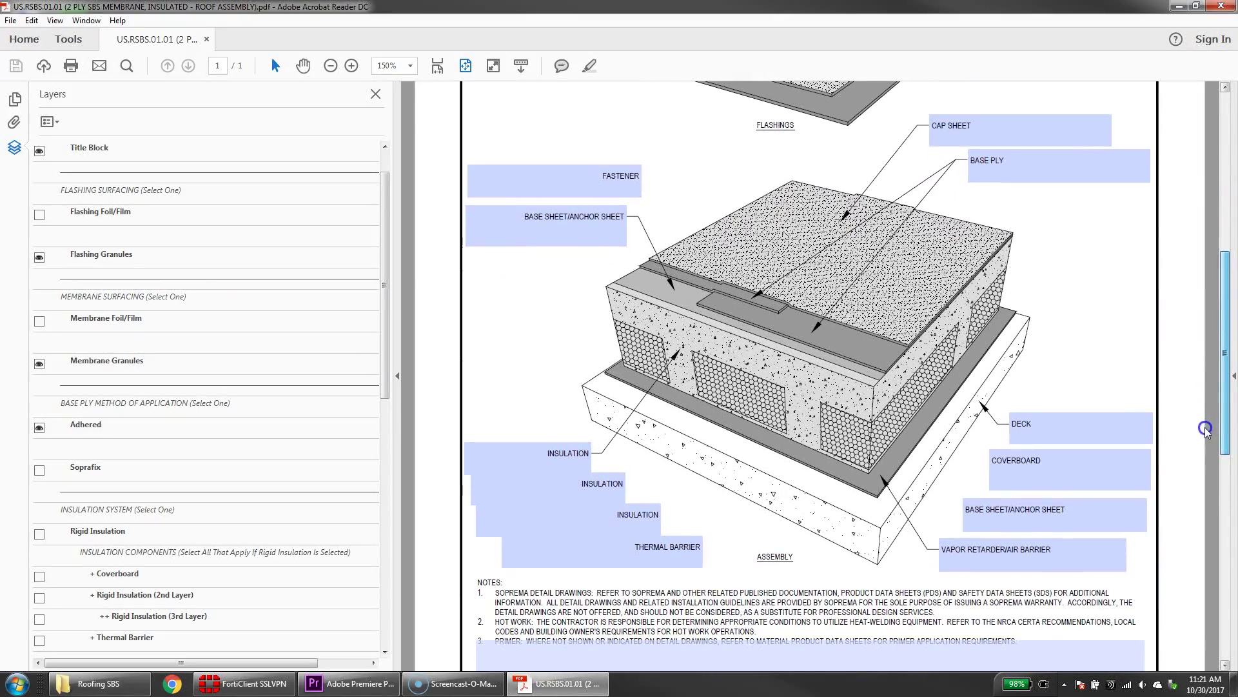
{"action": "left_click", "coordinate": [526, 455]}
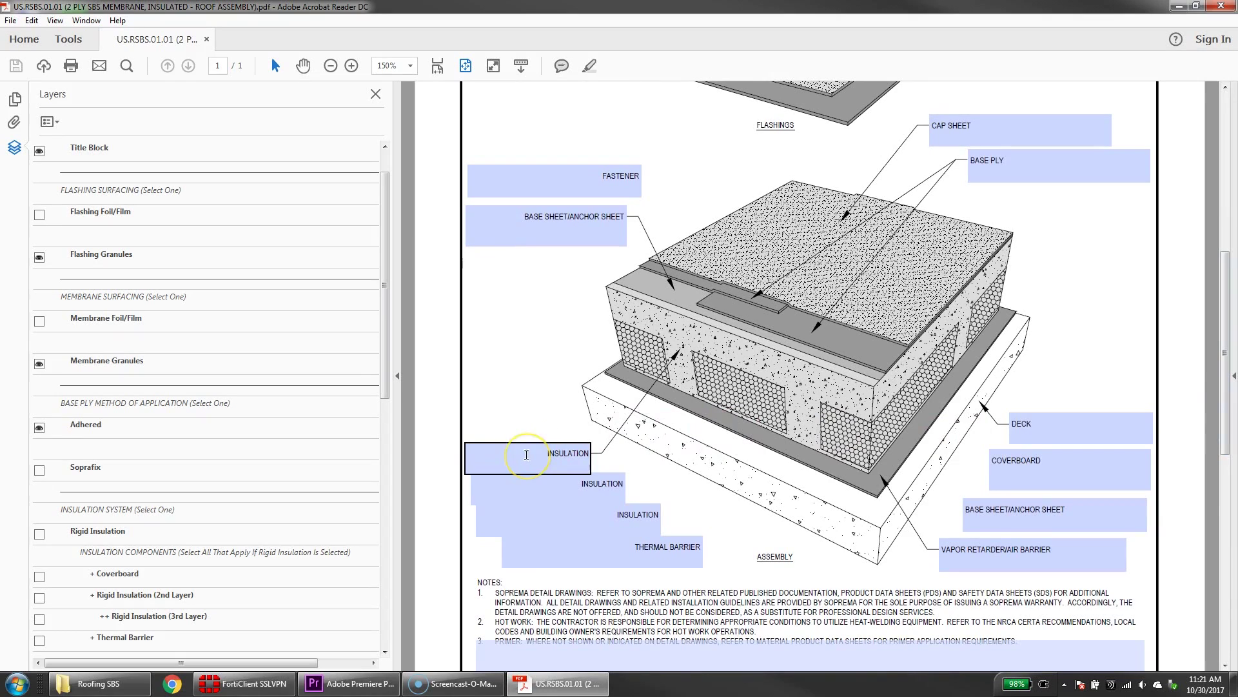
{"action": "left_click", "coordinate": [530, 482]}
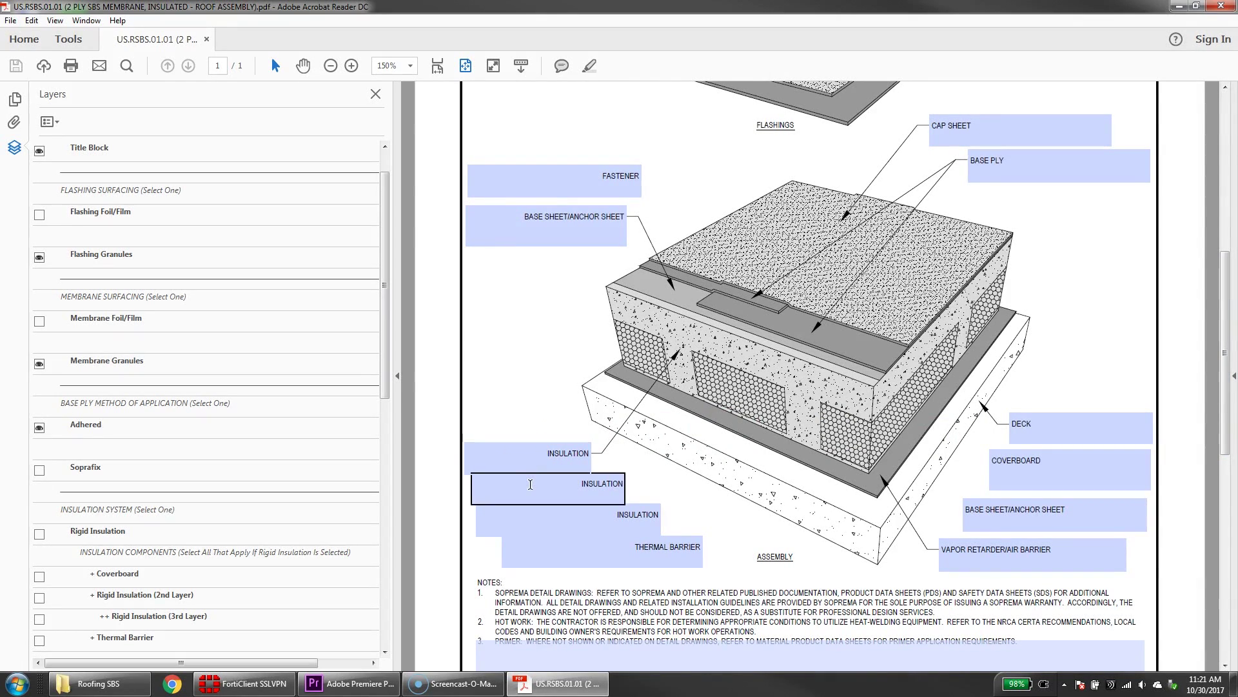
{"action": "left_click", "coordinate": [543, 512]}
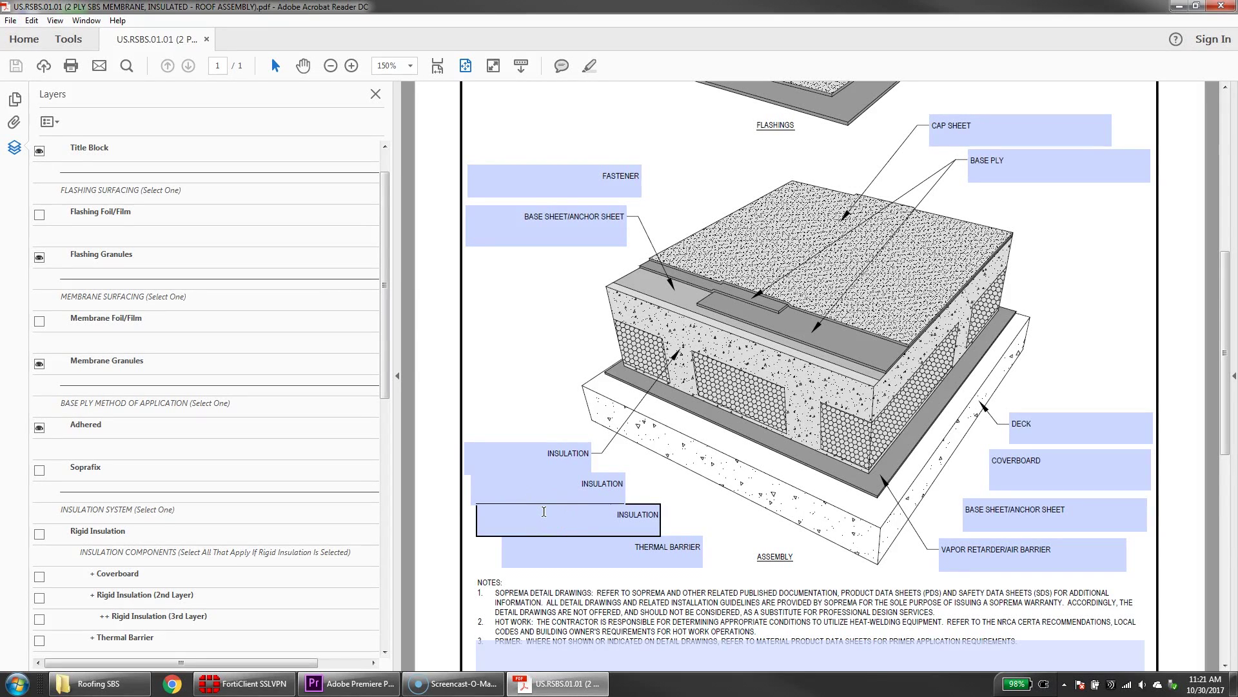
{"action": "left_click", "coordinate": [635, 548]}
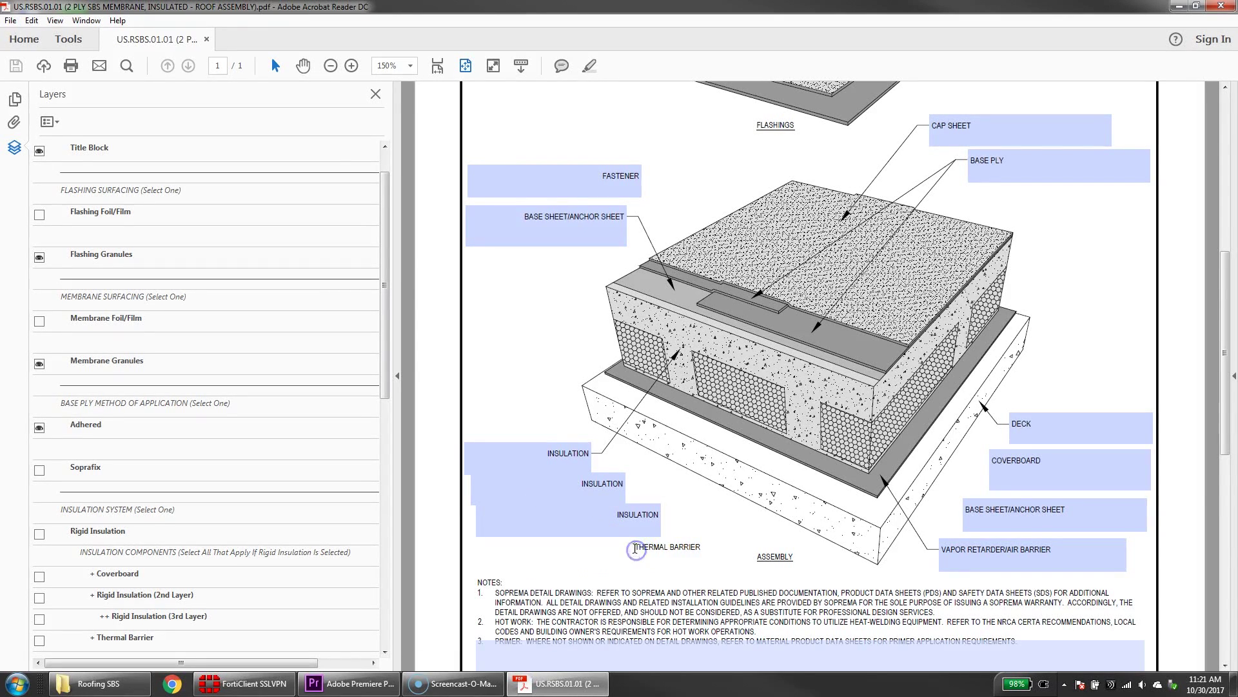
{"action": "left_click_drag", "start_coordinate": [635, 549], "coordinate": [654, 548]}
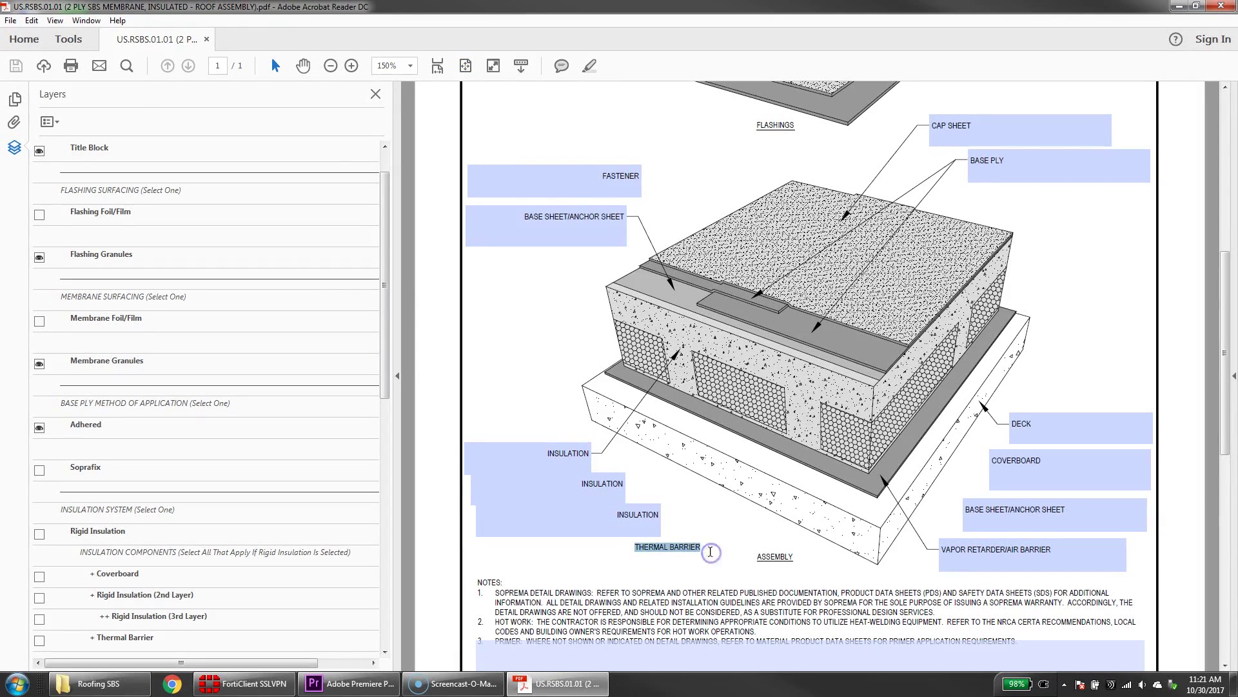
{"action": "key", "text": "BackSpace"}
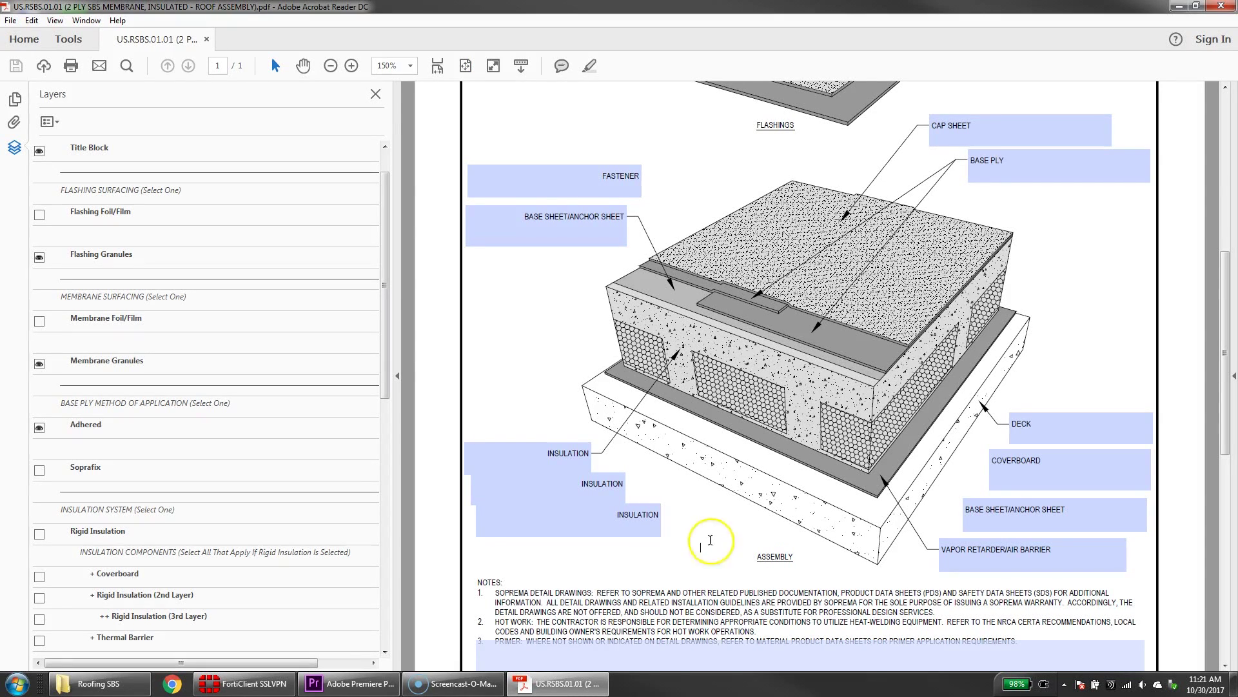
{"action": "left_click", "coordinate": [717, 518]}
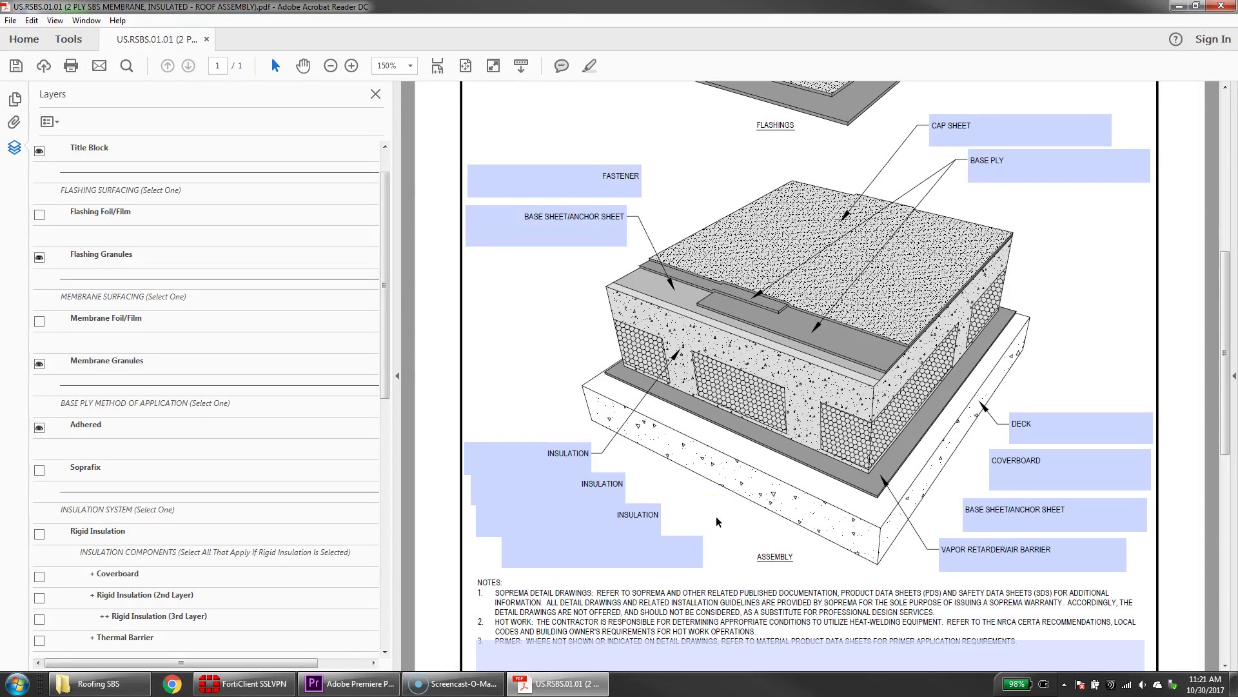
Clear the two unused Insulation labels that have no leader line, keeping the one that points to the assembly.
{"action": "double_click", "coordinate": [635, 514]}
{"action": "key", "text": "BackSpace"}
{"action": "double_click", "coordinate": [602, 484]}
{"action": "key", "text": "BackSpace"}
Clear the unused Fastener and Coverboard labels and the Base Sheet/Anchor Sheet label below Coverboard.
{"action": "left_click", "coordinate": [604, 189]}
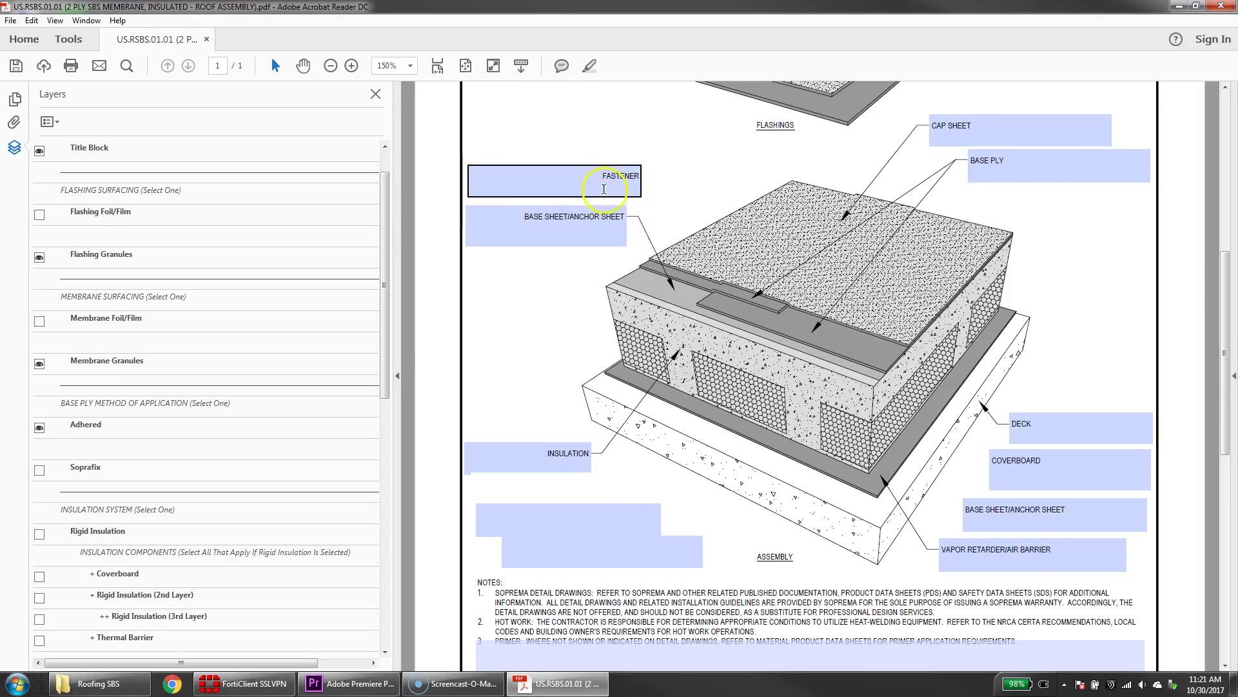
{"action": "double_click", "coordinate": [604, 189]}
{"action": "key", "text": "BackSpace"}
{"action": "double_click", "coordinate": [1017, 460]}
{"action": "key", "text": "BackSpace"}
{"action": "double_click", "coordinate": [1016, 509]}
{"action": "key", "text": "BackSpace"}
Replace the Vapor Retarder/Air Barrier label with "SOPRALENE SP 3.0, HEAT WELDED".
{"action": "left_click", "coordinate": [1052, 547]}
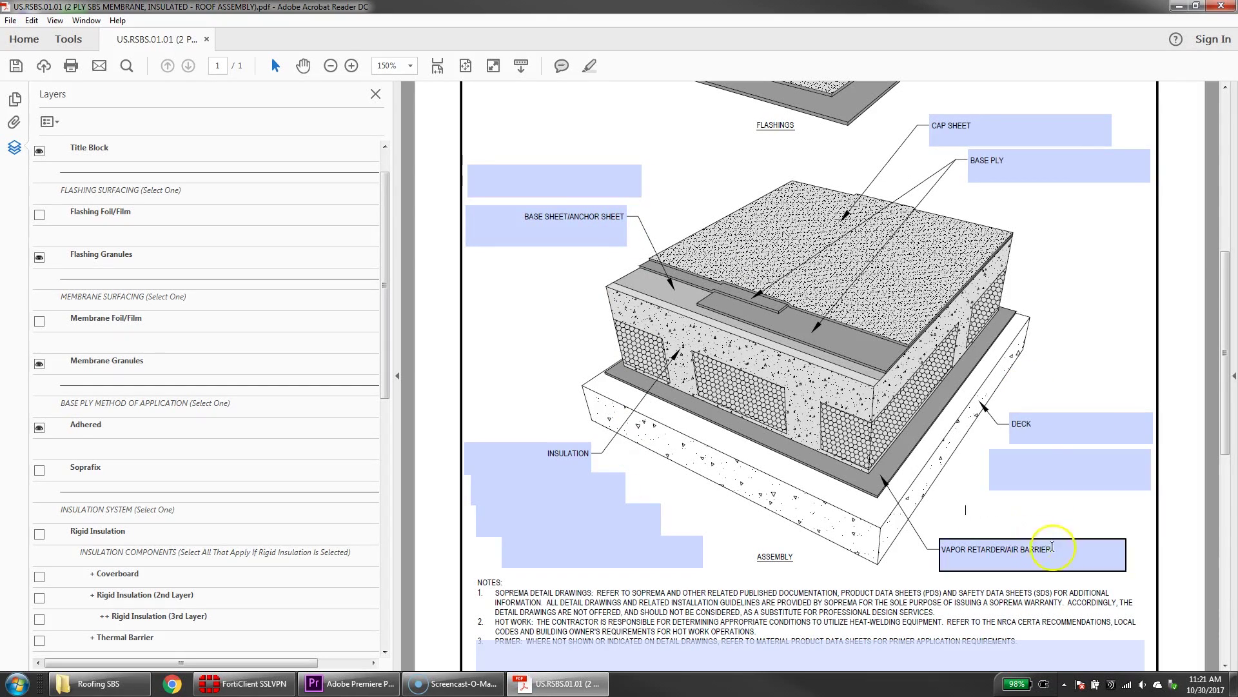
{"action": "double_click", "coordinate": [1052, 547]}
{"action": "key", "text": "Caps_Lock"}
{"action": "type", "text": "SOPRALENE SP 3.0, HEAT WELDED"}
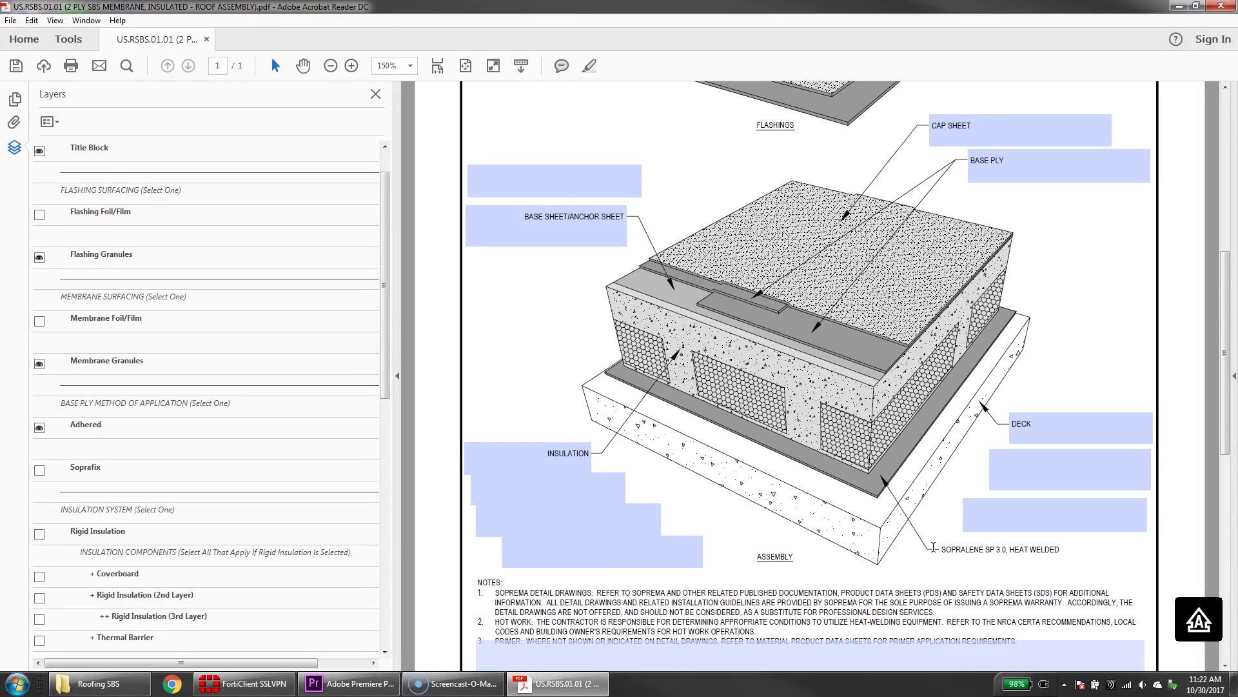
Relabel the assembly's Base Ply as "SOPRALENE FLAM 180" and its Cap Sheet as "SOPRALENE FLAM 180 FR GR".
{"action": "left_click", "coordinate": [958, 158]}
{"action": "double_click", "coordinate": [958, 158]}
{"action": "type", "text": "SOPRALEN"}
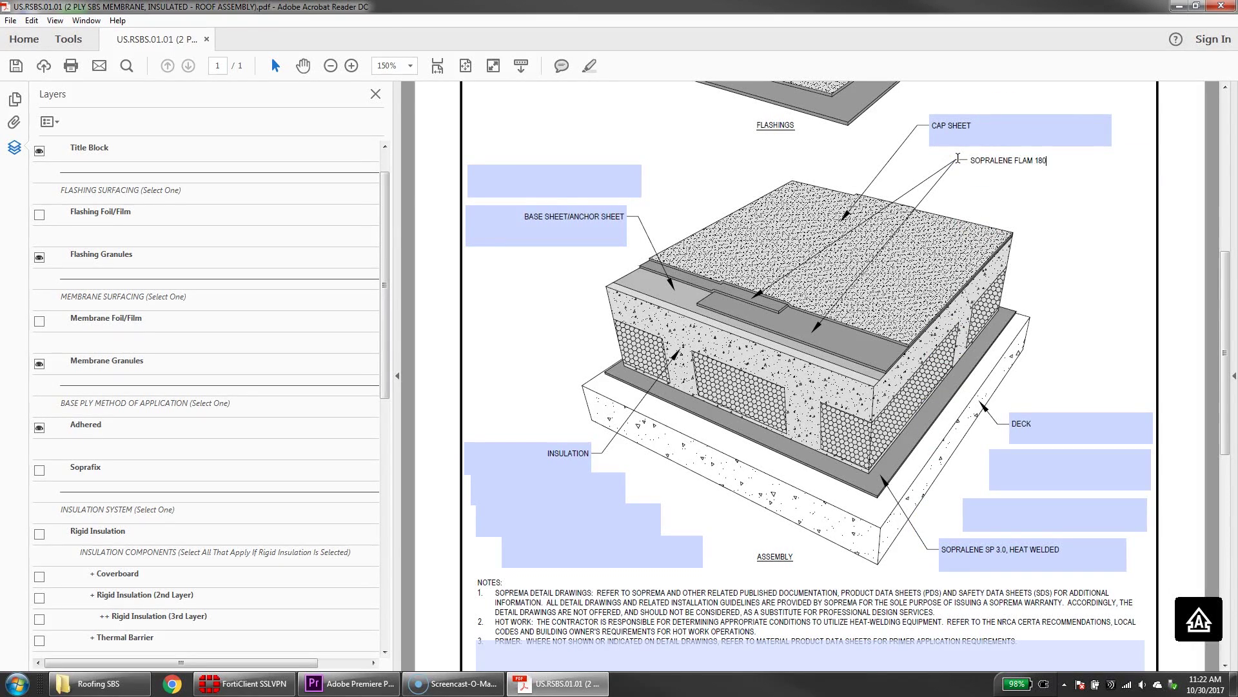
{"action": "double_click", "coordinate": [915, 127]}
{"action": "type", "text": "SOPRALENE FLAM 180 FR GR"}
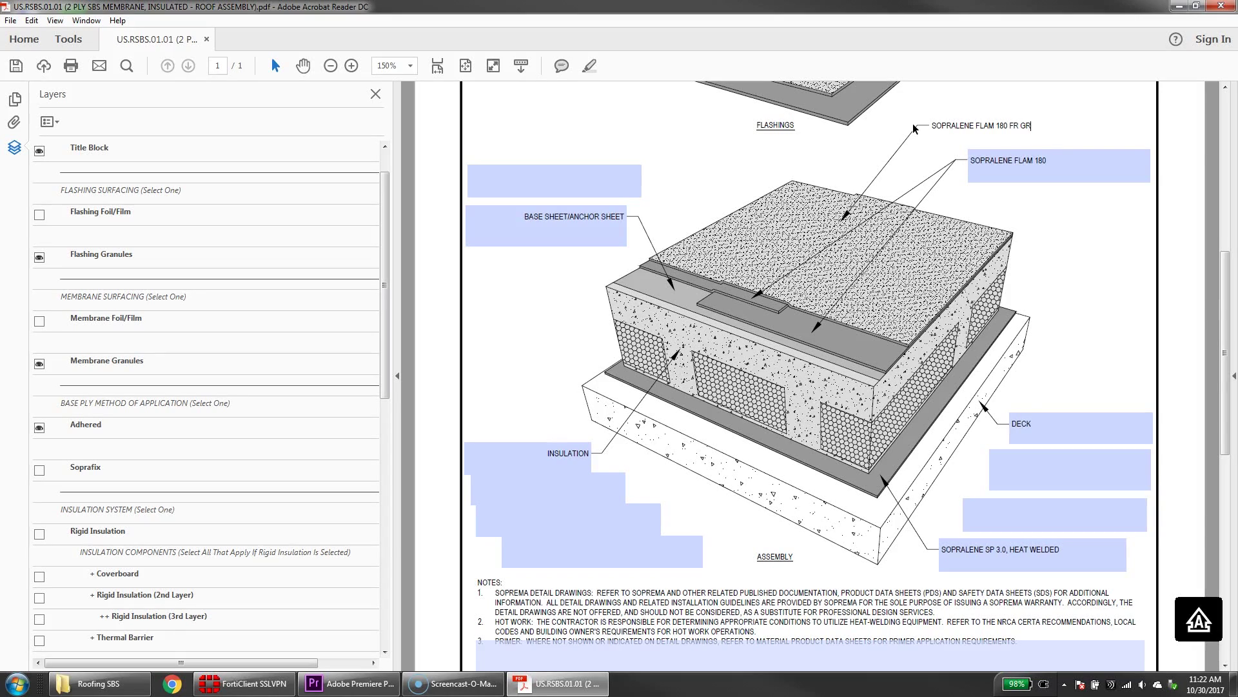
Replace the remaining Base Sheet/Anchor Sheet label with "MODIFIED SOPRA G".
{"action": "left_click", "coordinate": [646, 215]}
{"action": "double_click", "coordinate": [646, 215]}
{"action": "type", "text": "MODIFIED SOPRA G"}
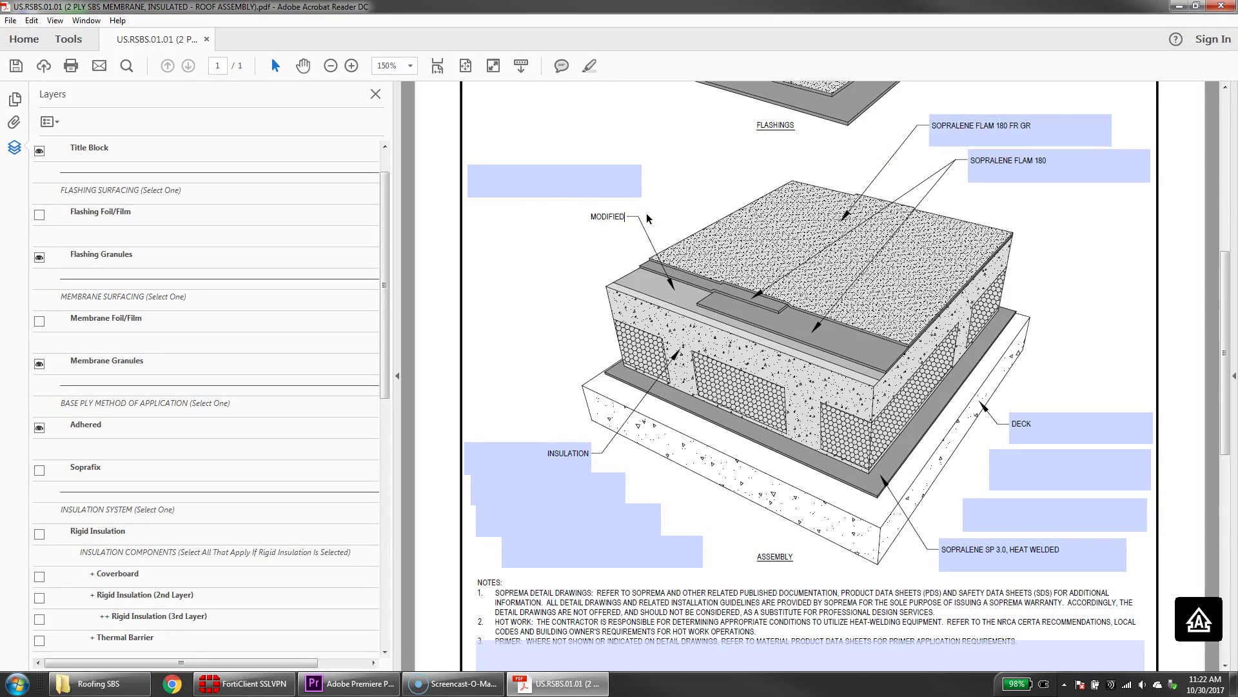
{"action": "left_click", "coordinate": [1063, 384]}
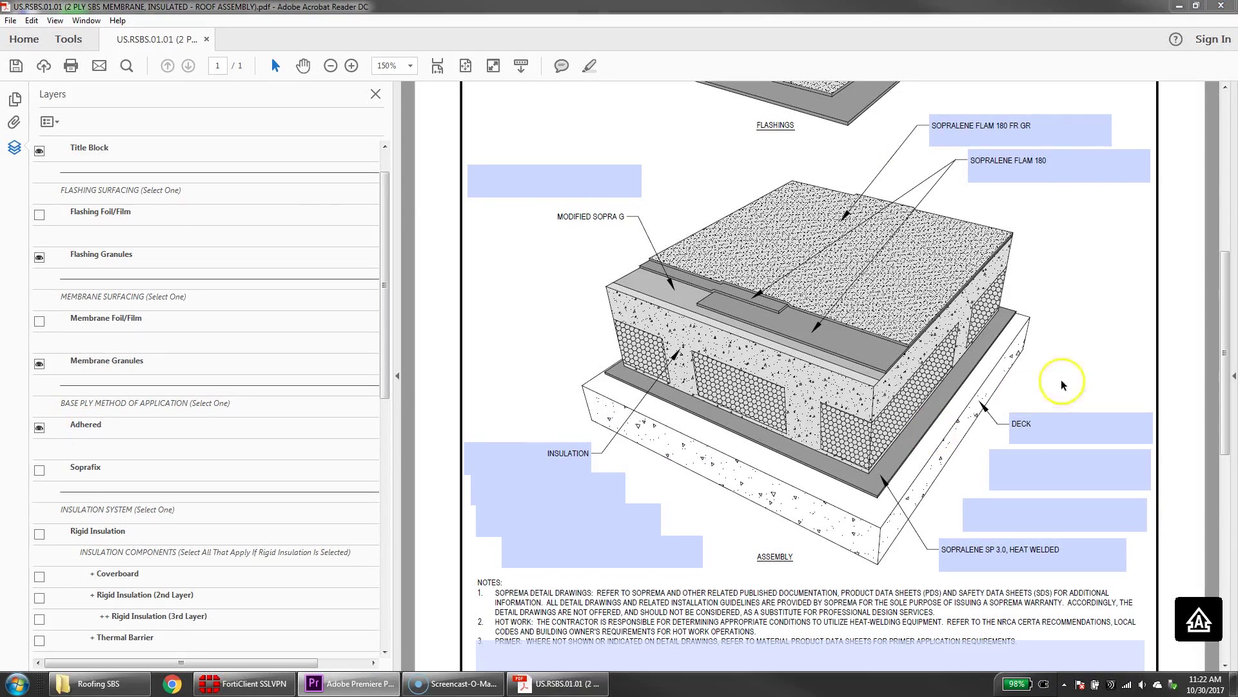
Add "ADDITIONAL NOTES." as note 4 and enter "WEST CRAVEN HIGH SCHOOL" as the project in the title block.
{"action": "scroll", "coordinate": [1213, 371], "scroll_direction": "down", "scroll_amount": 5}
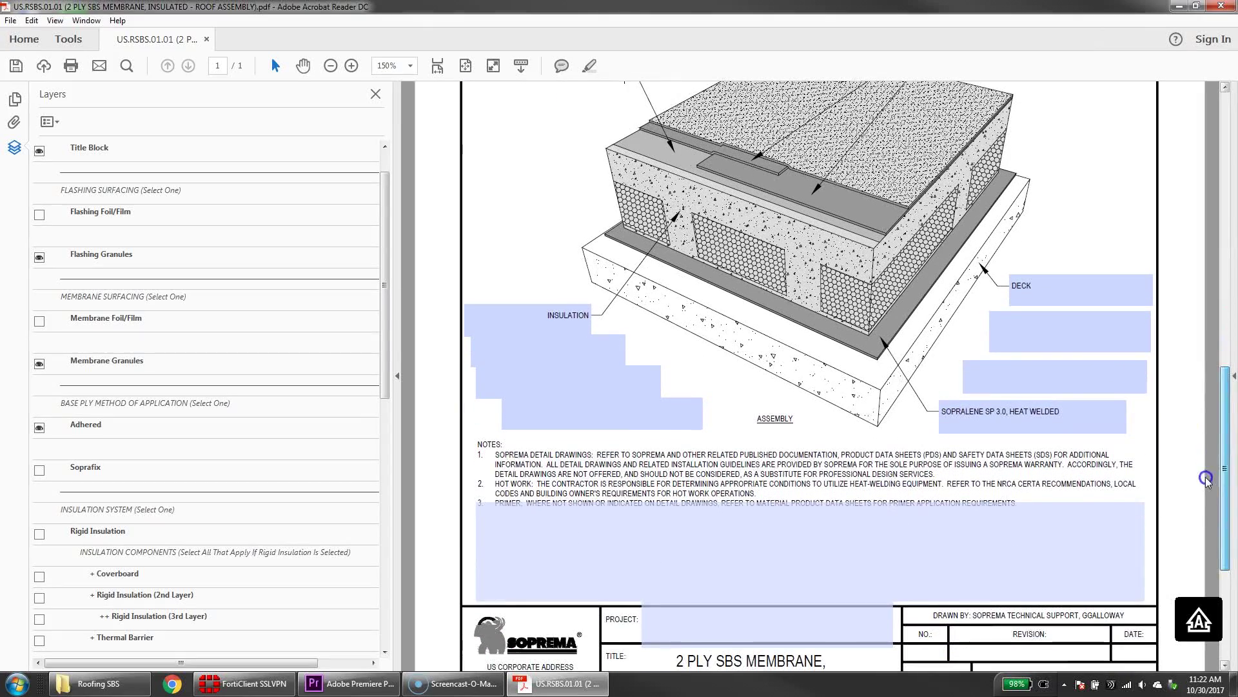
{"action": "left_click", "coordinate": [576, 523]}
{"action": "left_click", "coordinate": [535, 523]}
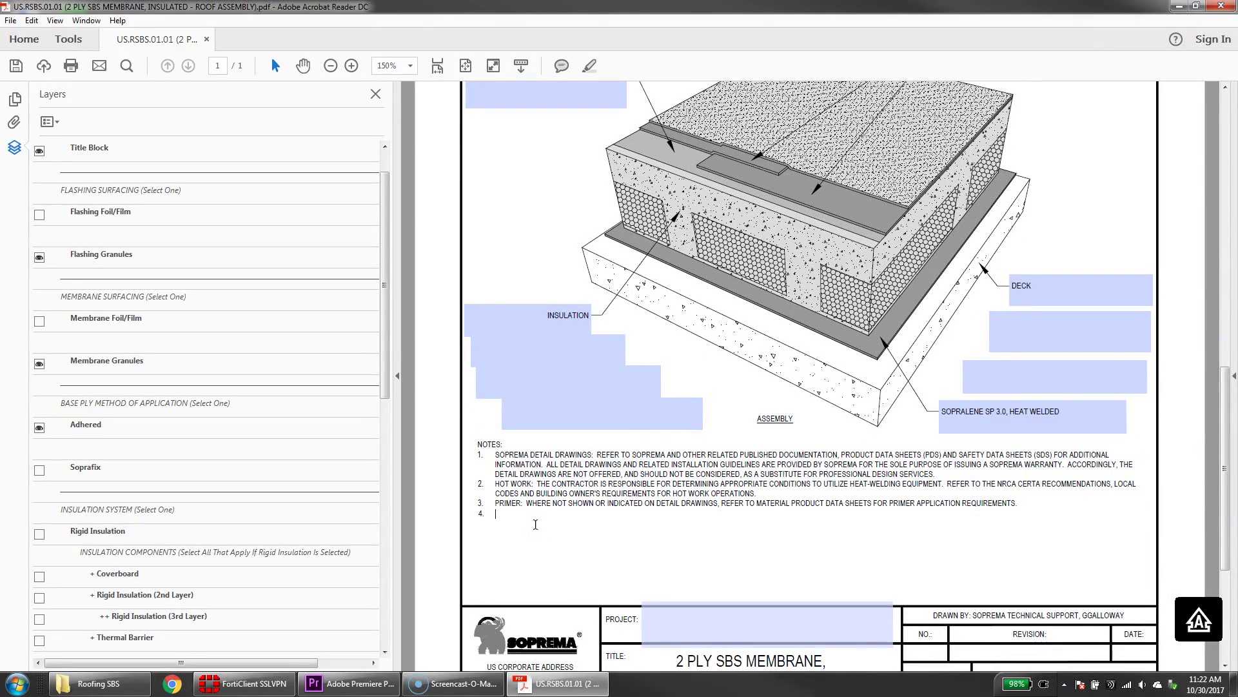
{"action": "left_click", "coordinate": [702, 623]}
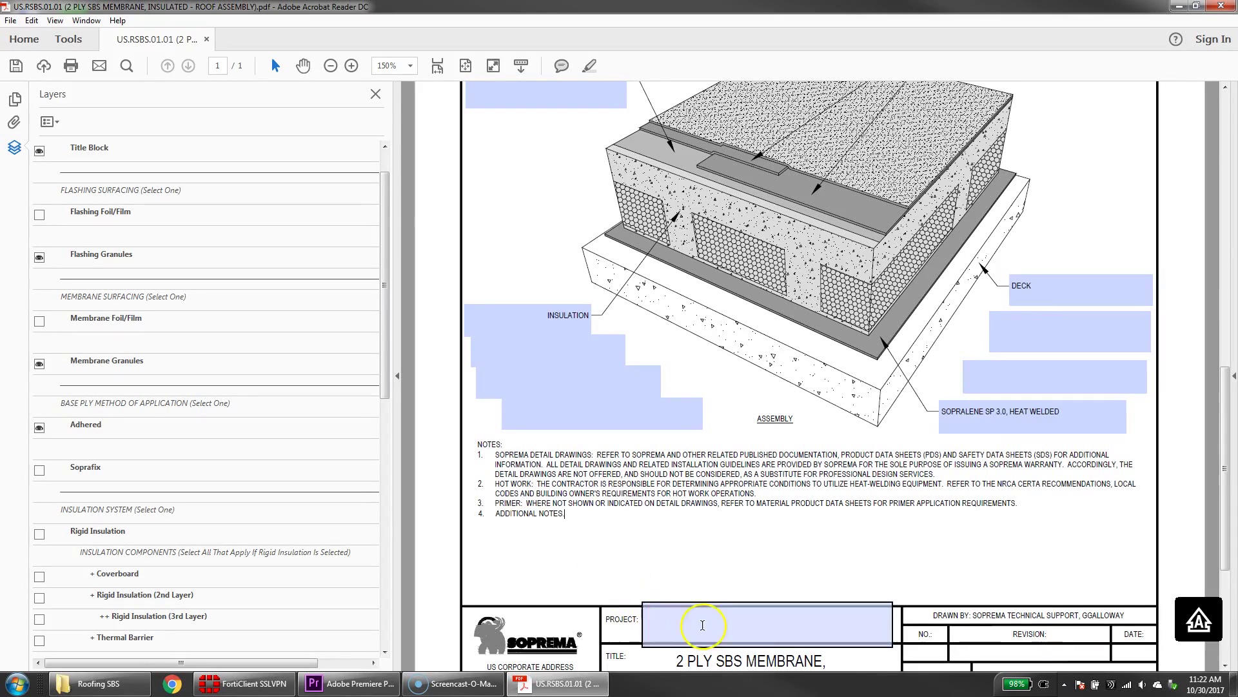
{"action": "type", "text": "WEST CRAVEN HIGH SCHOOL"}
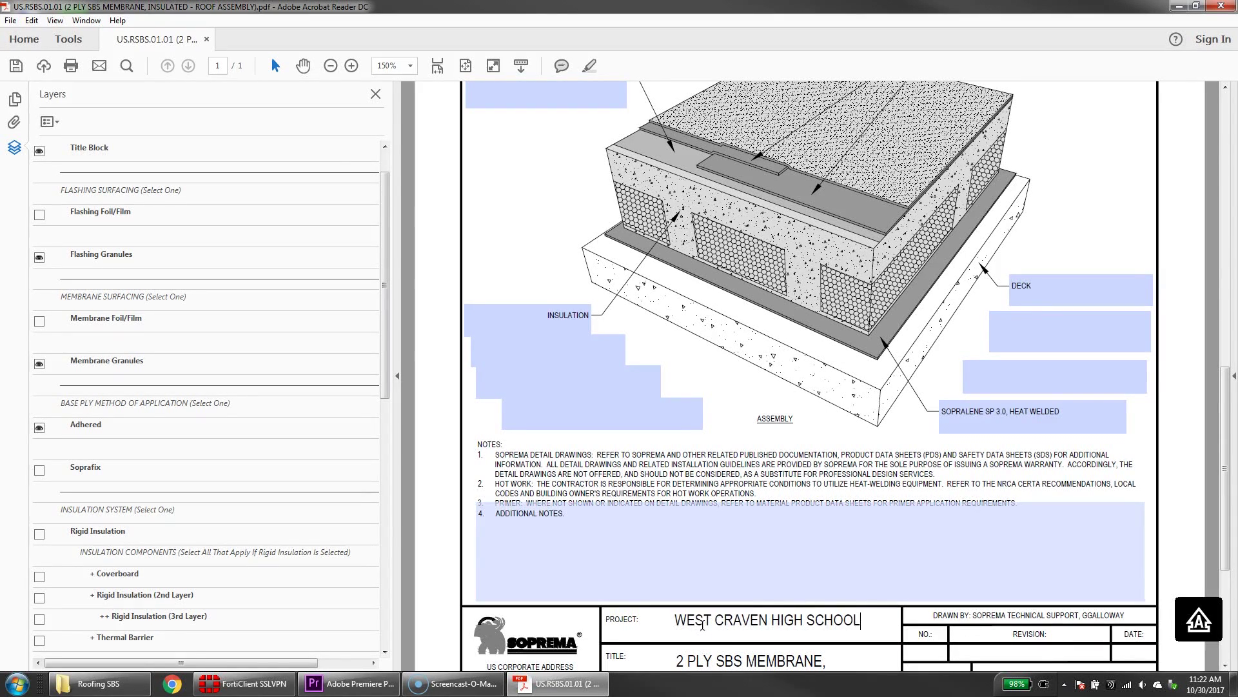
Try hiding the Title Block and Layering Statement layers in turn, showing each one again.
{"action": "scroll", "coordinate": [1208, 535], "scroll_direction": "down", "scroll_amount": 2}
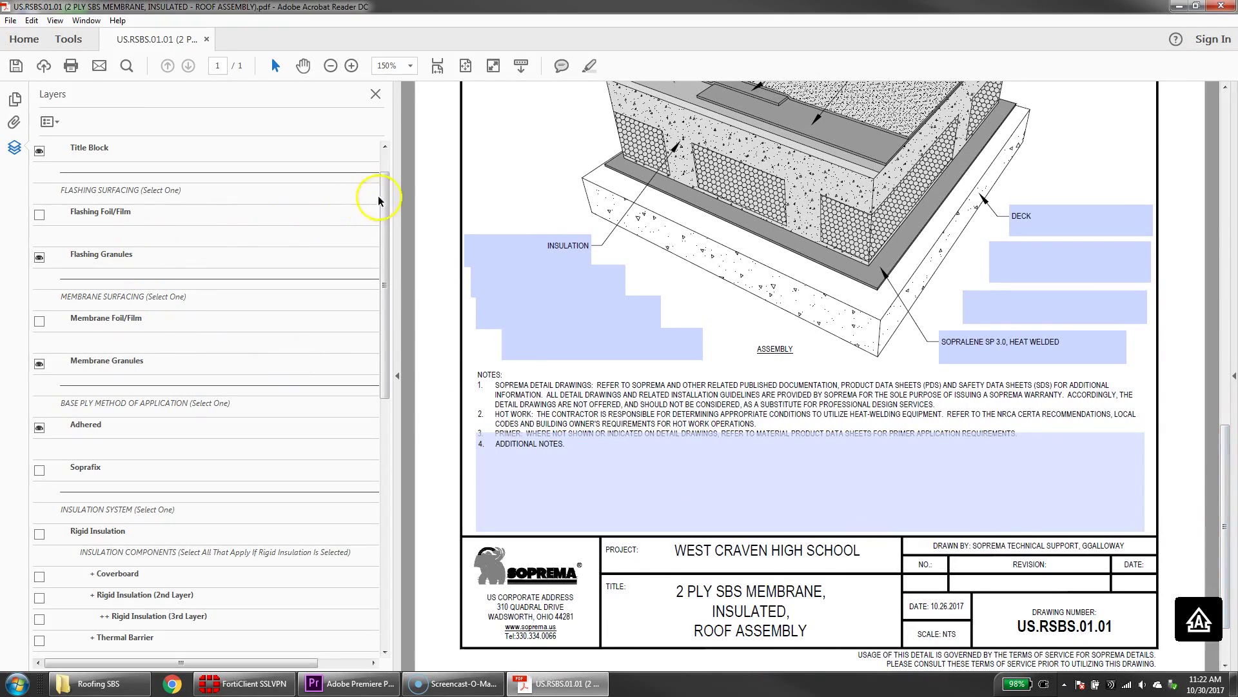
{"action": "scroll", "coordinate": [380, 194], "scroll_direction": "up", "scroll_amount": 1}
{"action": "left_click", "coordinate": [40, 194]}
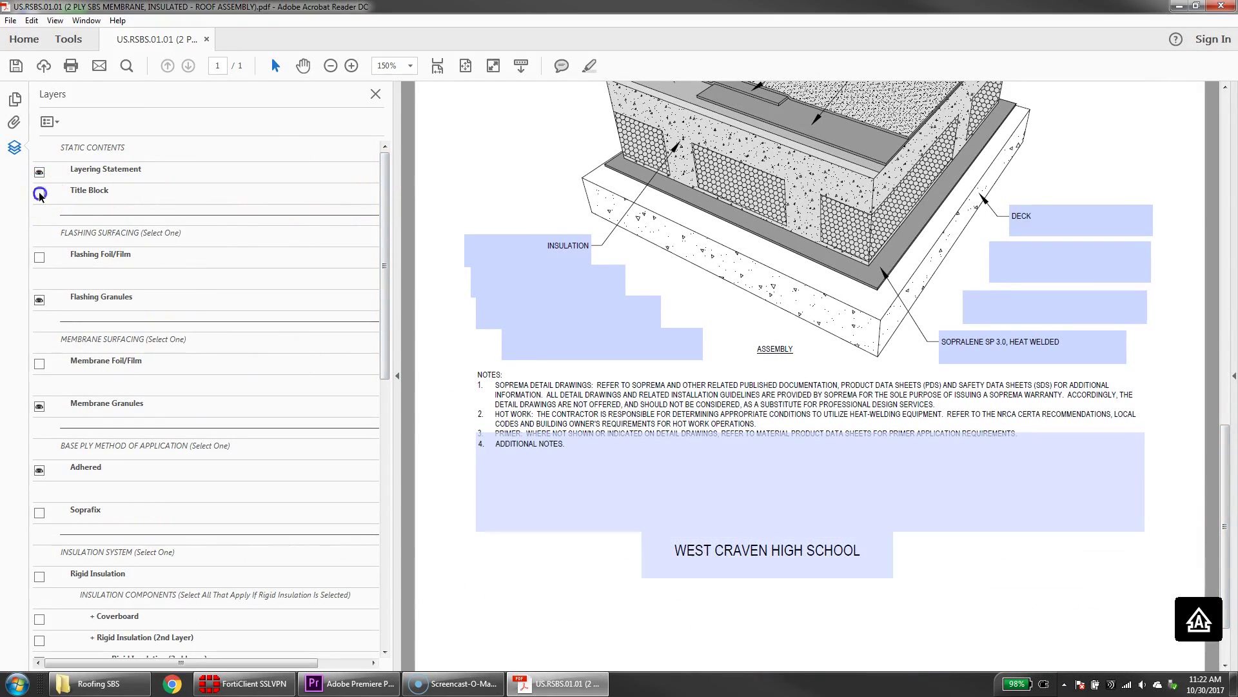
{"action": "left_click", "coordinate": [39, 193]}
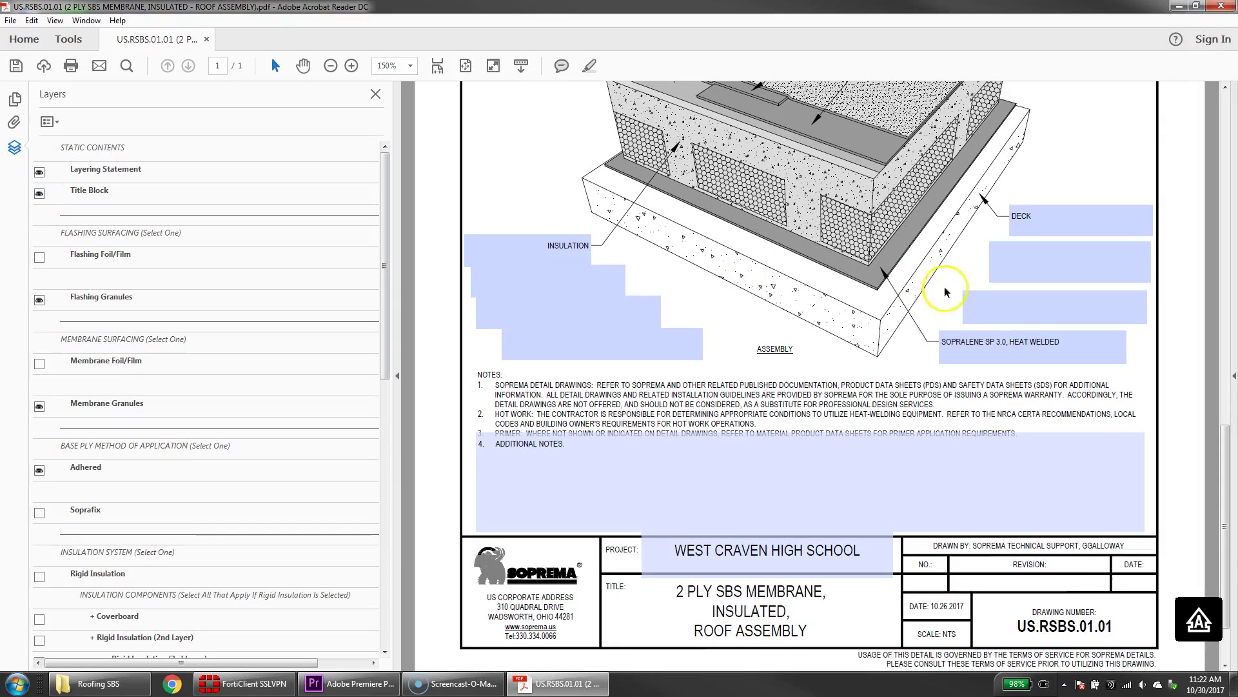
{"action": "left_click_drag", "start_coordinate": [1228, 463], "coordinate": [1227, 121]}
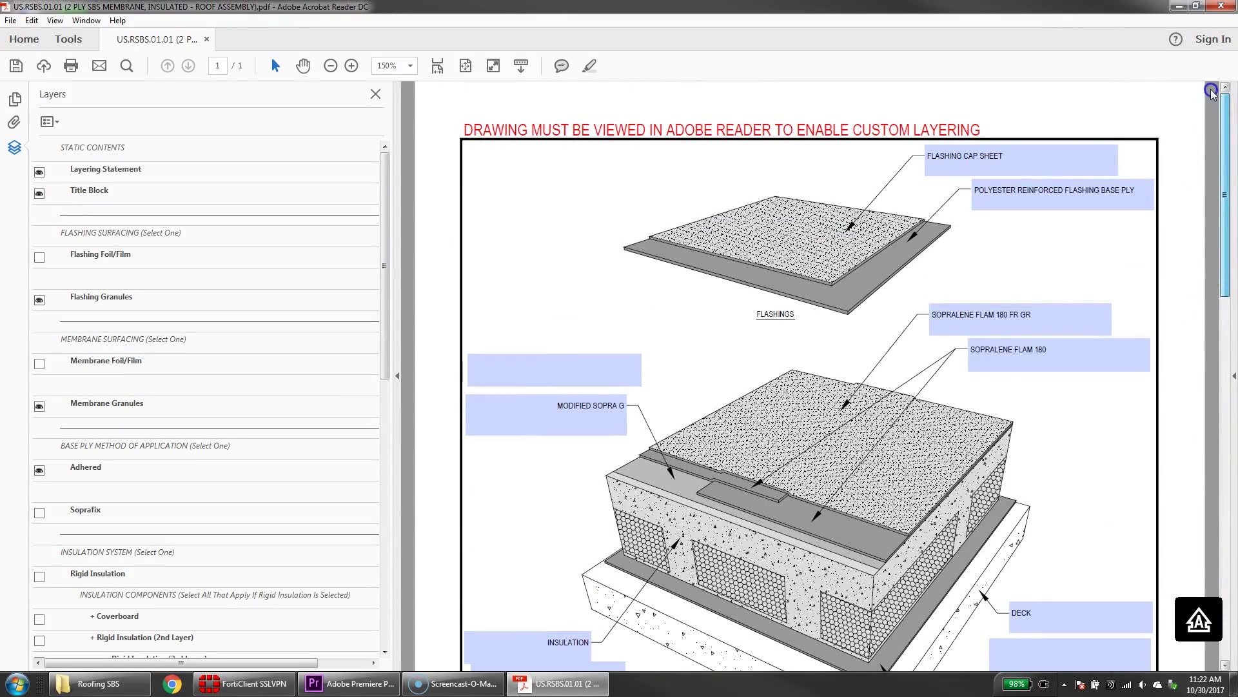
{"action": "left_click", "coordinate": [40, 173]}
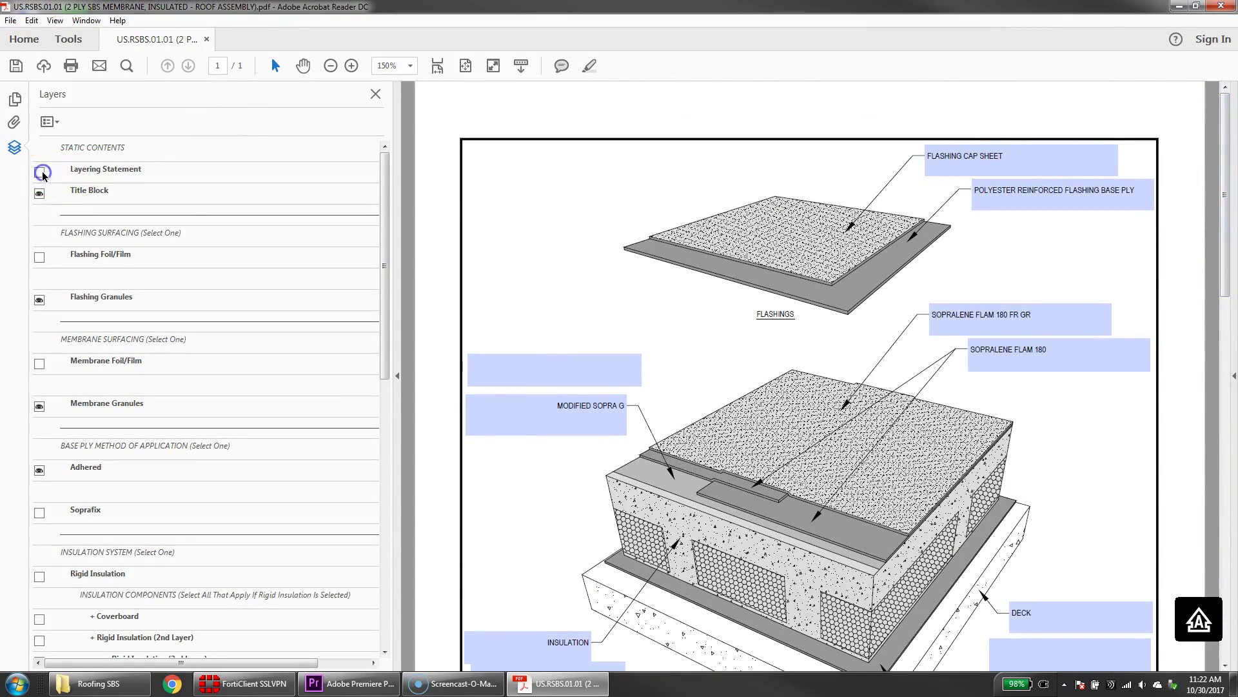
{"action": "left_click", "coordinate": [40, 173]}
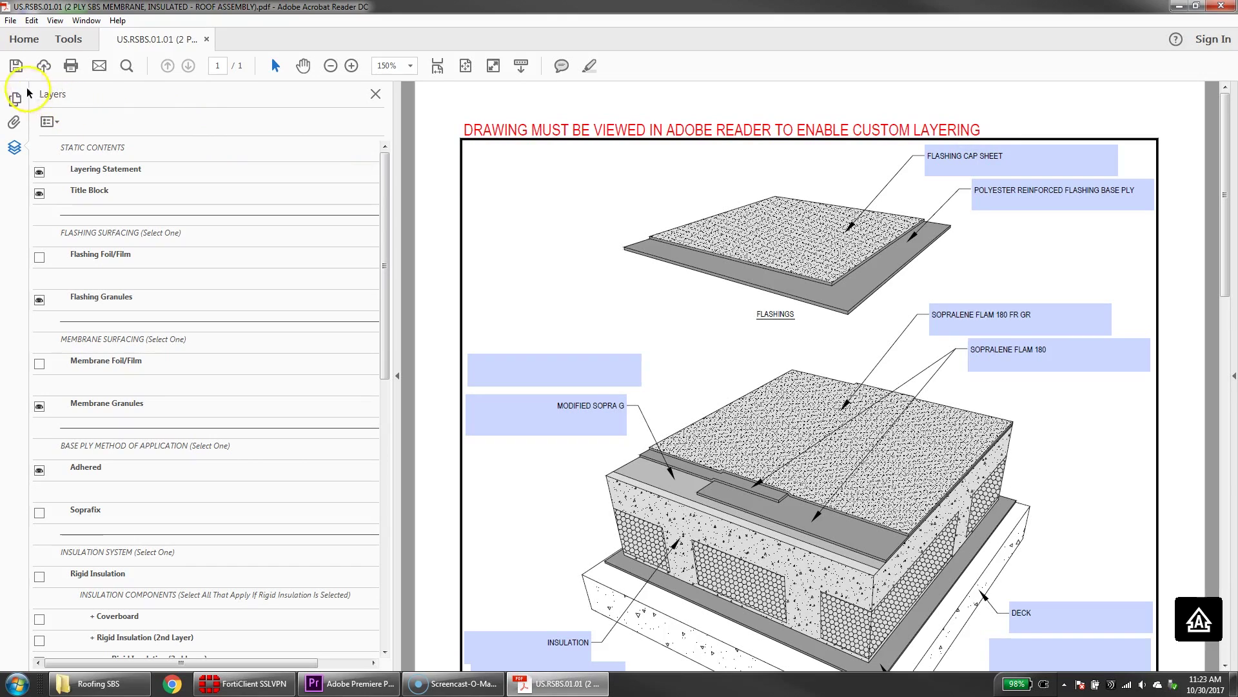
Try to save the customized drawing as a PDF on the Desktop under its existing file name, and close the document.
{"action": "left_click", "coordinate": [10, 20]}
{"action": "left_click", "coordinate": [42, 100]}
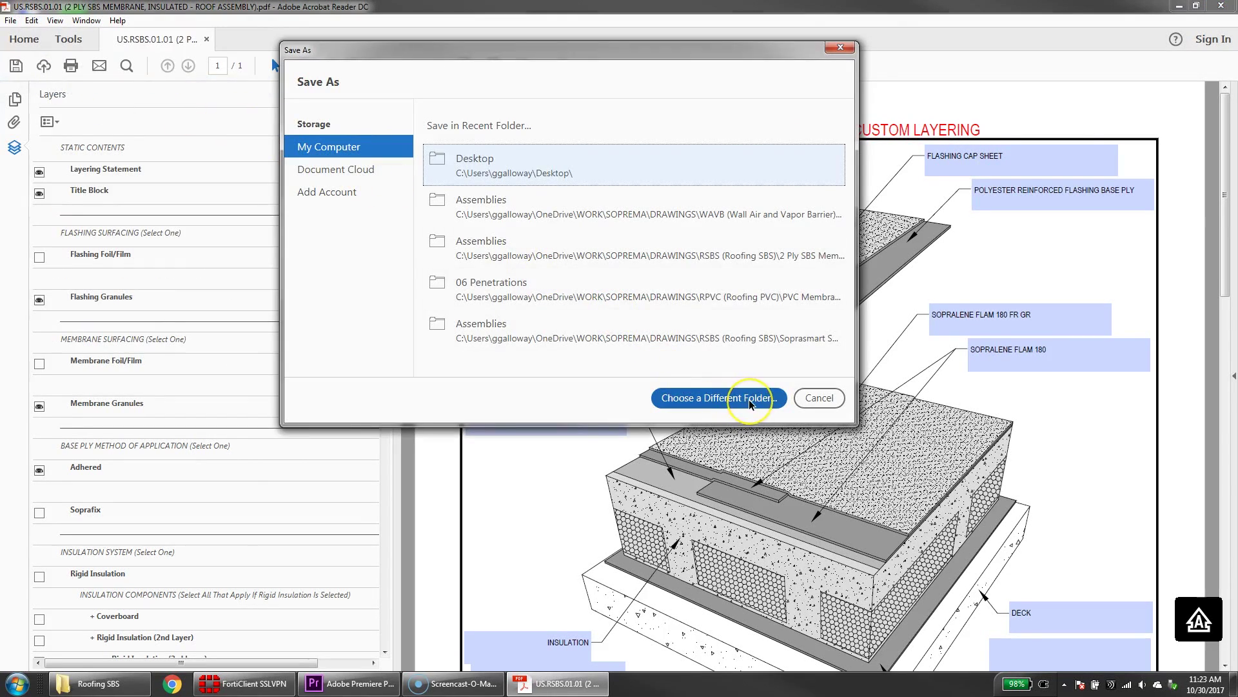
{"action": "left_click", "coordinate": [564, 174]}
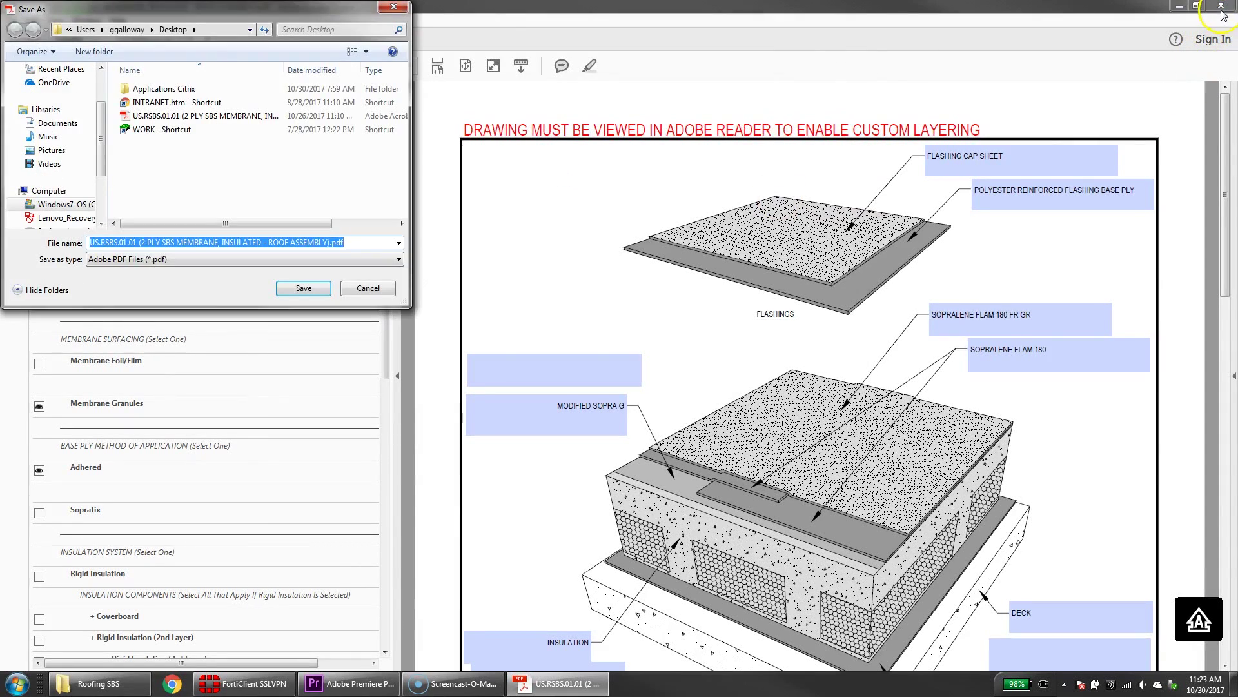
{"action": "left_click", "coordinate": [320, 289]}
{"action": "left_click", "coordinate": [765, 340]}
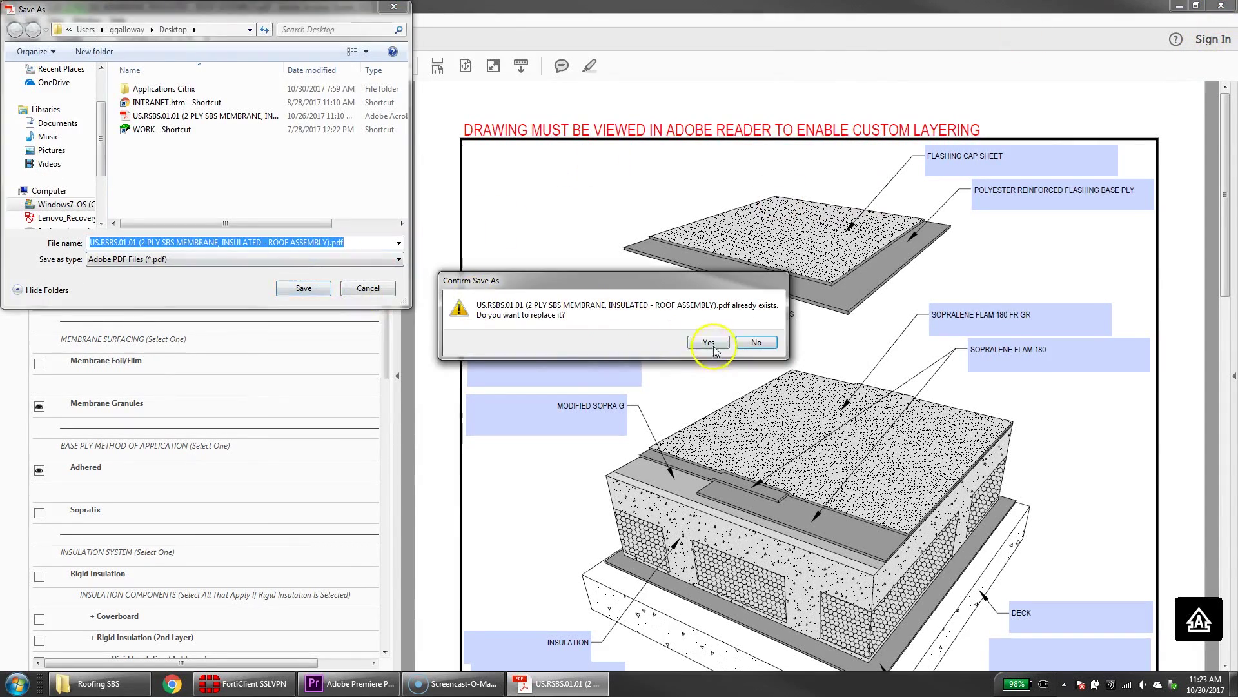
{"action": "left_click", "coordinate": [1224, 8]}
{"action": "left_click", "coordinate": [625, 369]}
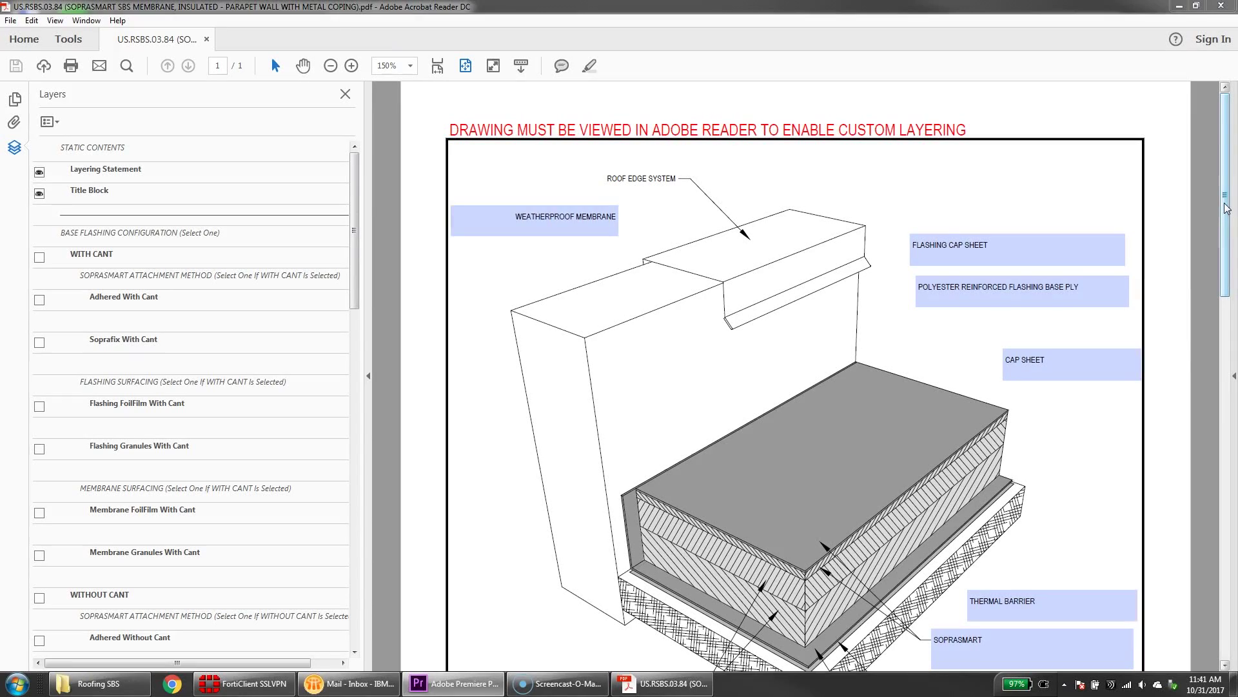
Try the WITH CANT and WITHOUT CANT base flashing configurations in turn, hiding each one again.
{"action": "mouse_move", "coordinate": [1226, 207]}
{"action": "left_mouse_down"}
{"action": "mouse_move", "coordinate": [1182, 405]}
{"action": "mouse_move", "coordinate": [1170, 568]}
{"action": "left_mouse_up"}
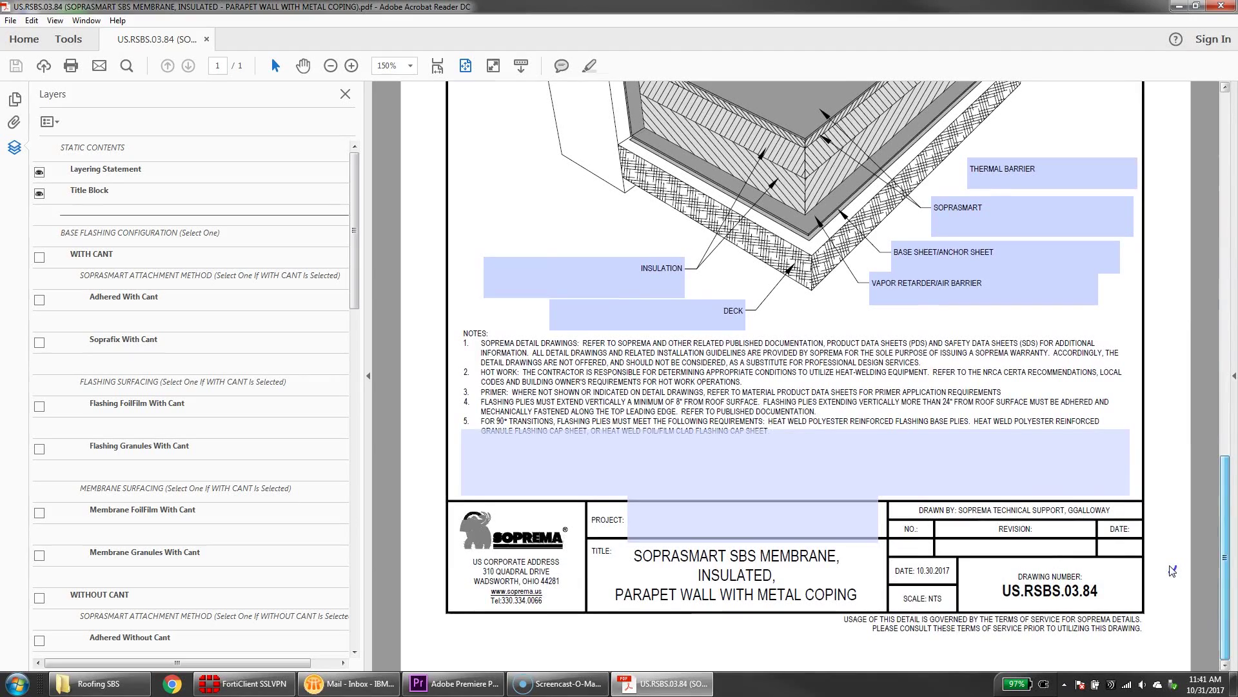
{"action": "left_click_drag", "start_coordinate": [1173, 570], "coordinate": [1198, 287]}
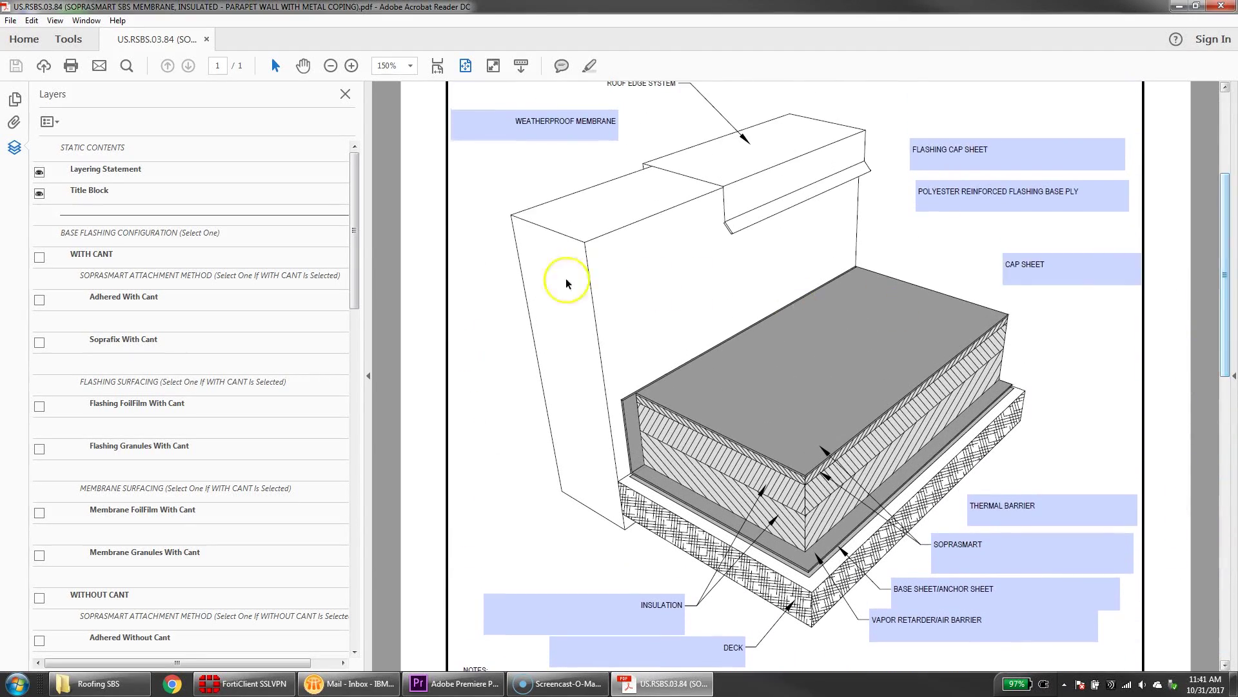
{"action": "left_click_drag", "start_coordinate": [356, 268], "coordinate": [352, 290]}
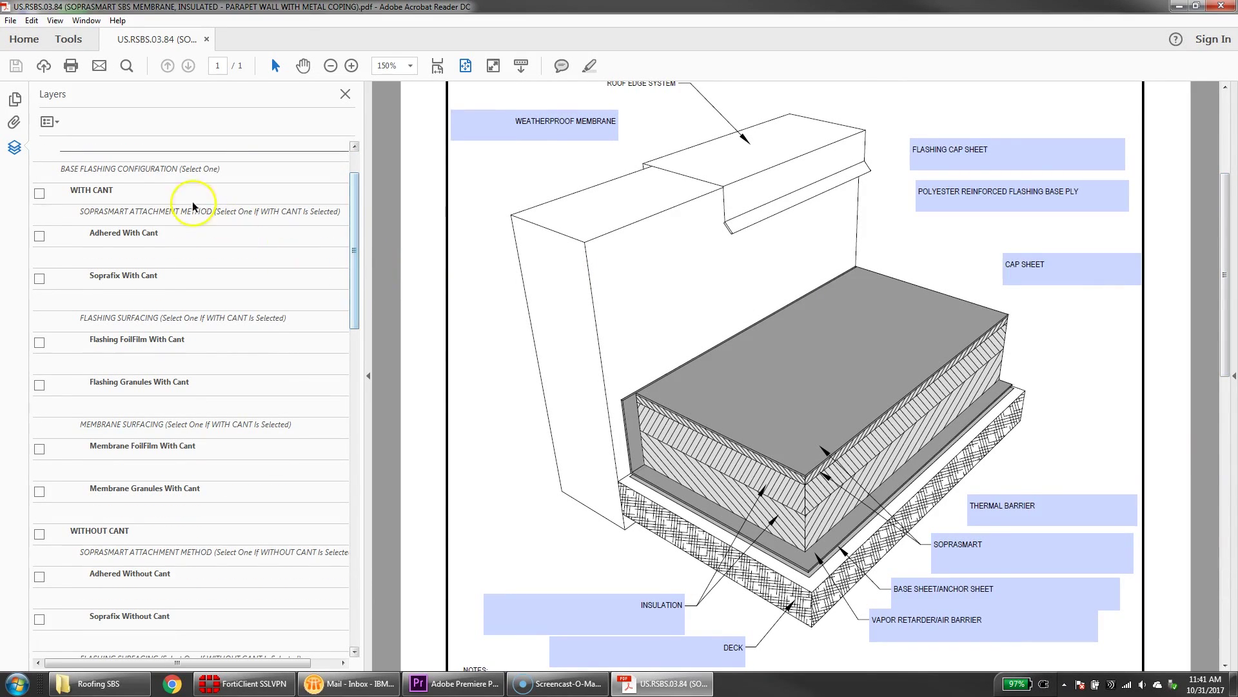
{"action": "left_click", "coordinate": [39, 194]}
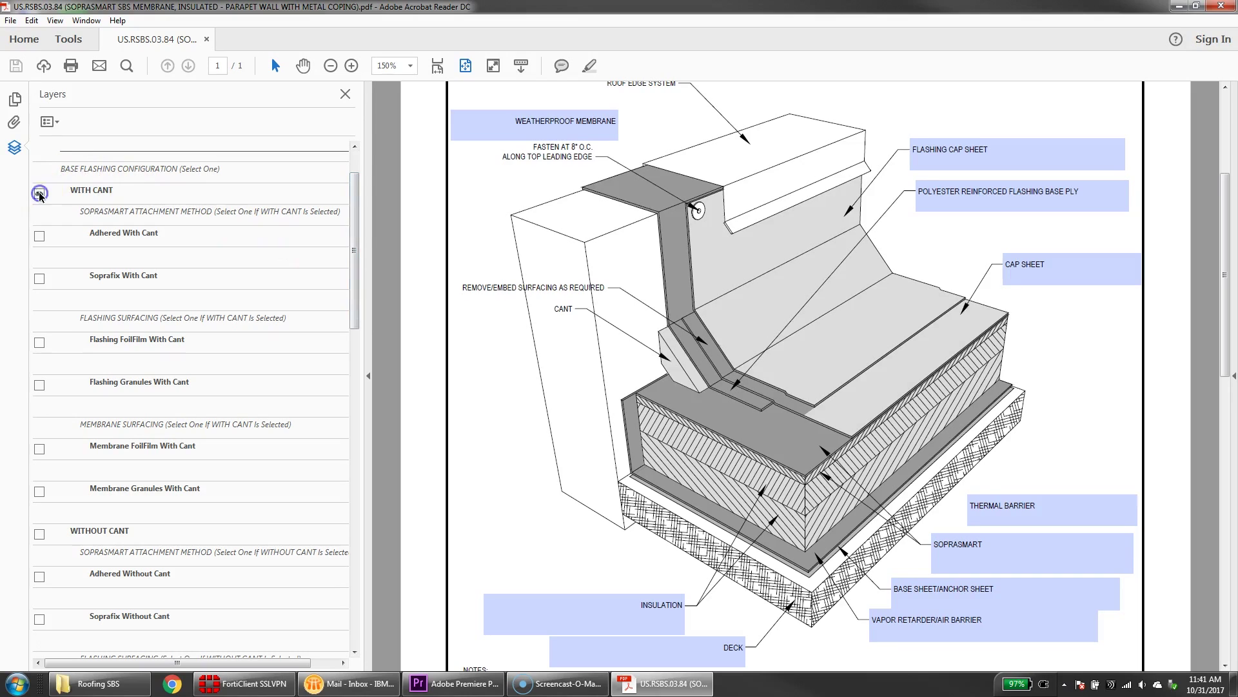
{"action": "left_click", "coordinate": [39, 193]}
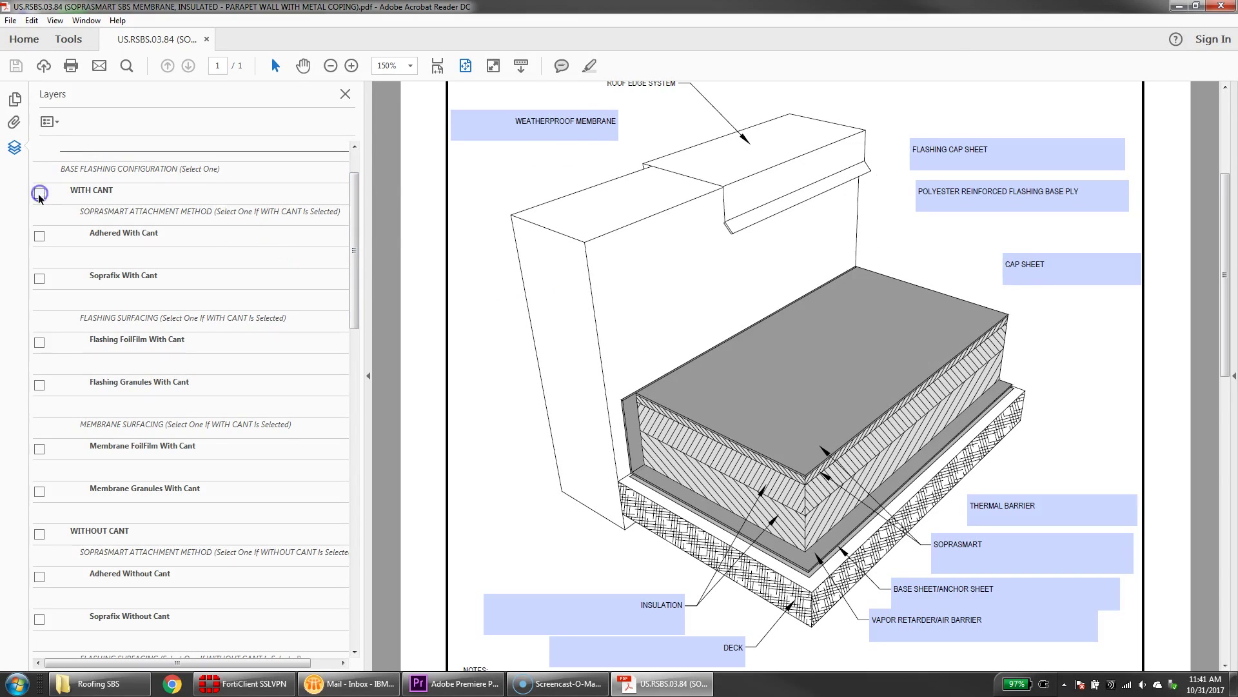
{"action": "left_click", "coordinate": [39, 535]}
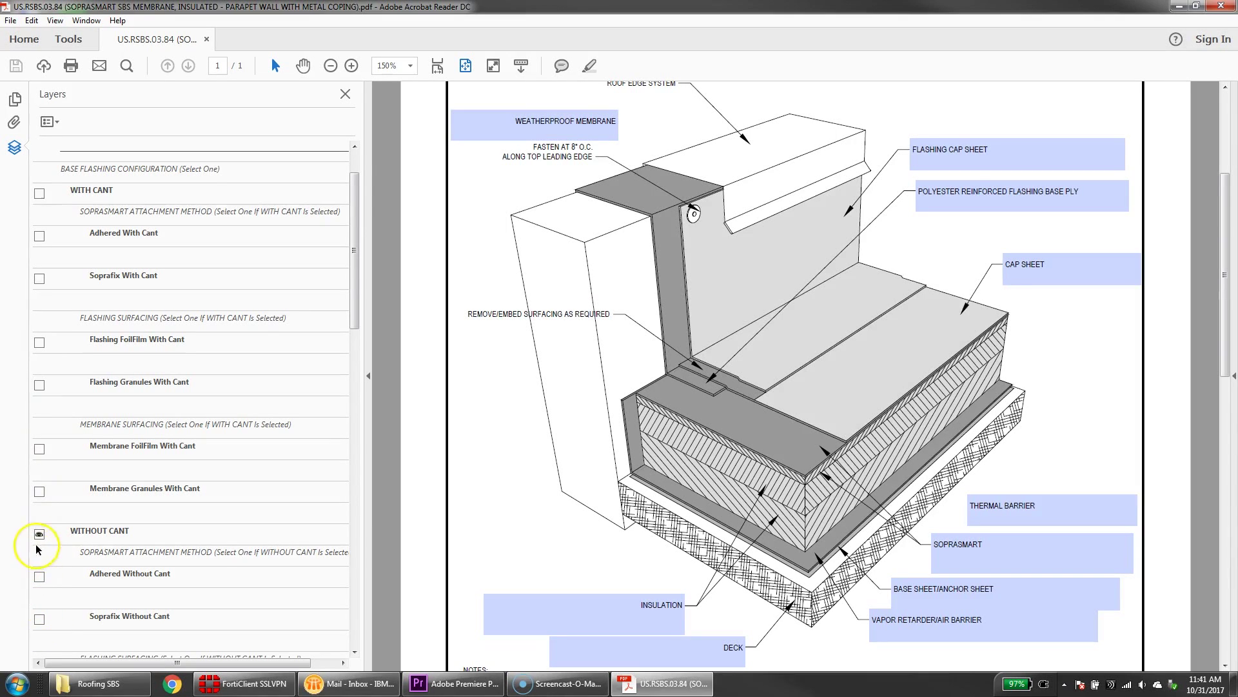
{"action": "left_click", "coordinate": [39, 534]}
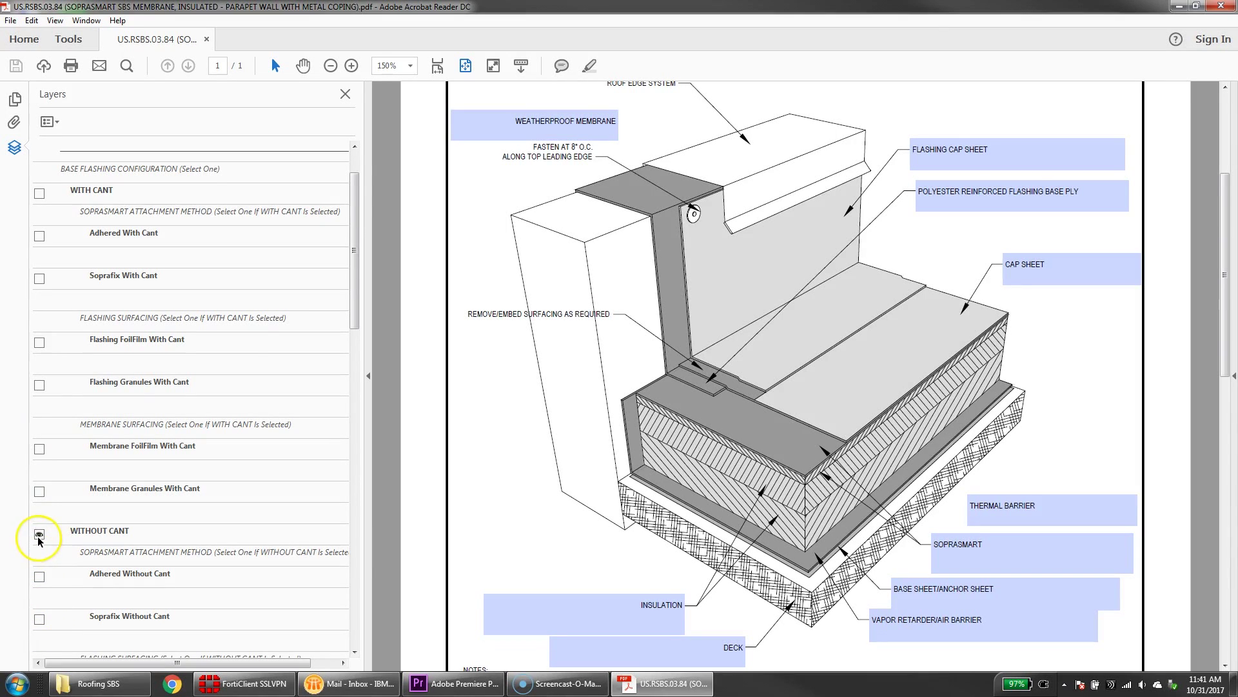
Show the WITH CANT base flashing layer together with Soprafix With Cant, Flashing Granules With Cant and Membrane Granules With Cant.
{"action": "left_click", "coordinate": [39, 191]}
{"action": "left_click_drag", "start_coordinate": [352, 312], "coordinate": [353, 335]}
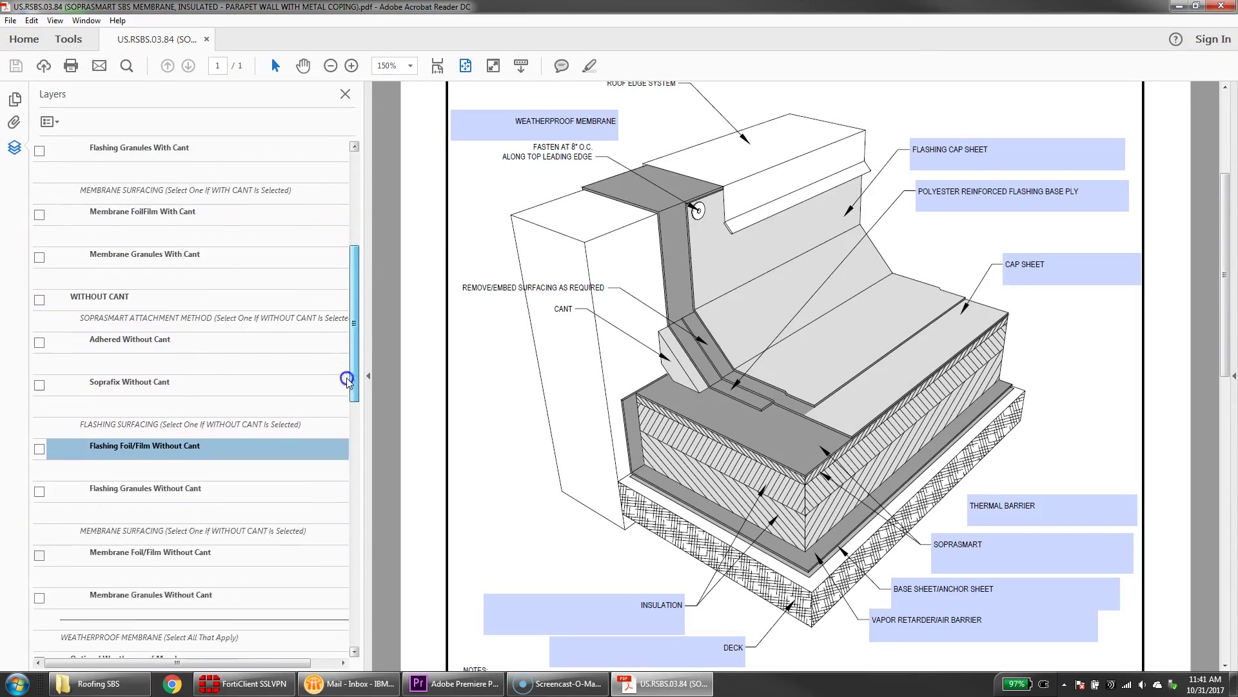
{"action": "scroll", "coordinate": [347, 380], "scroll_direction": "down", "scroll_amount": 1}
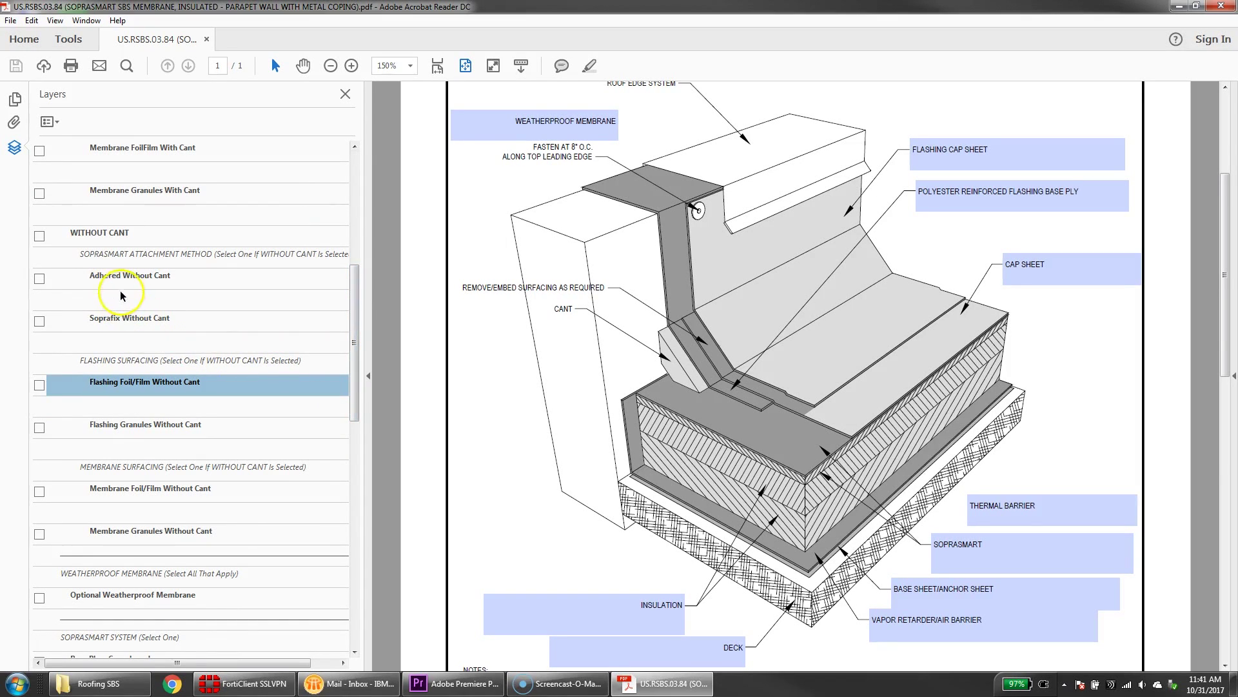
{"action": "left_click_drag", "start_coordinate": [352, 299], "coordinate": [351, 198]}
{"action": "left_click", "coordinate": [39, 343]}
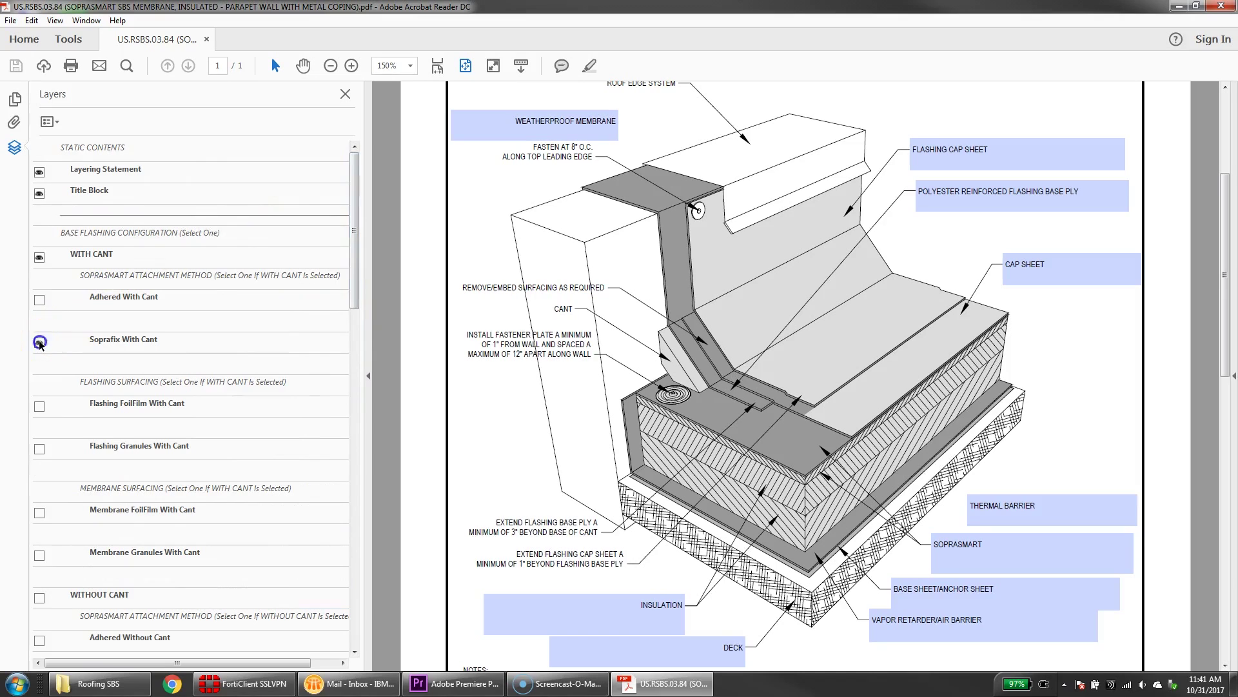
{"action": "left_click", "coordinate": [39, 450]}
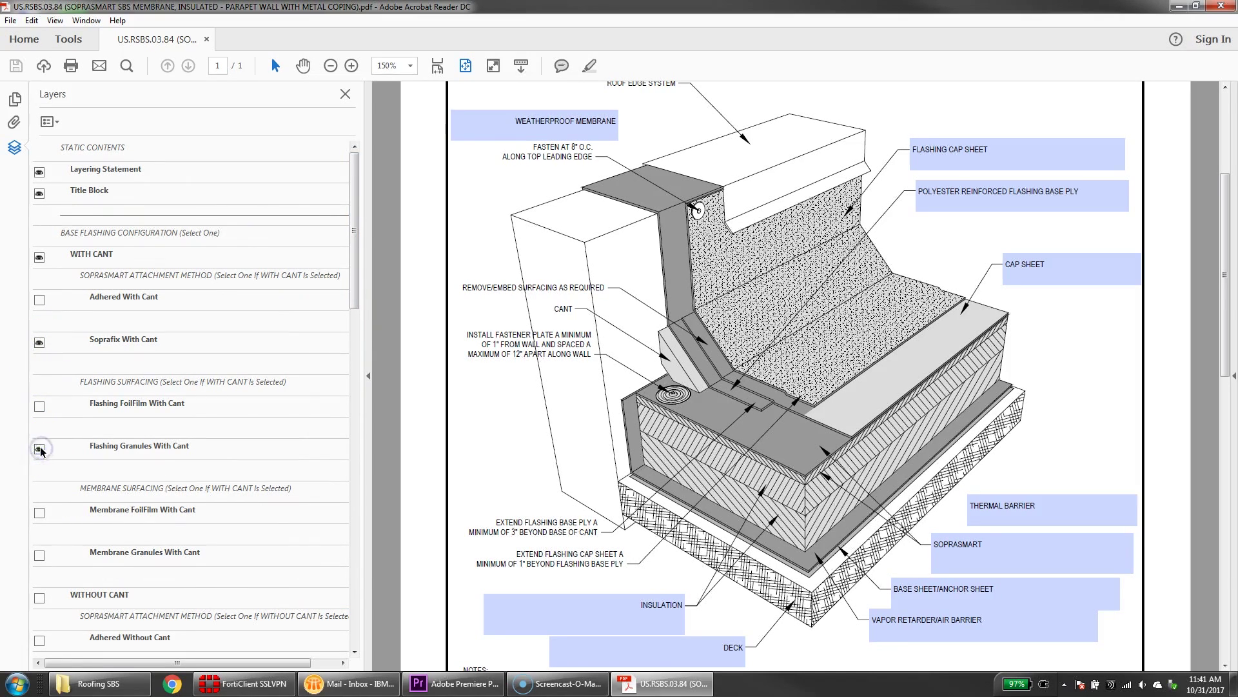
{"action": "left_click", "coordinate": [40, 552]}
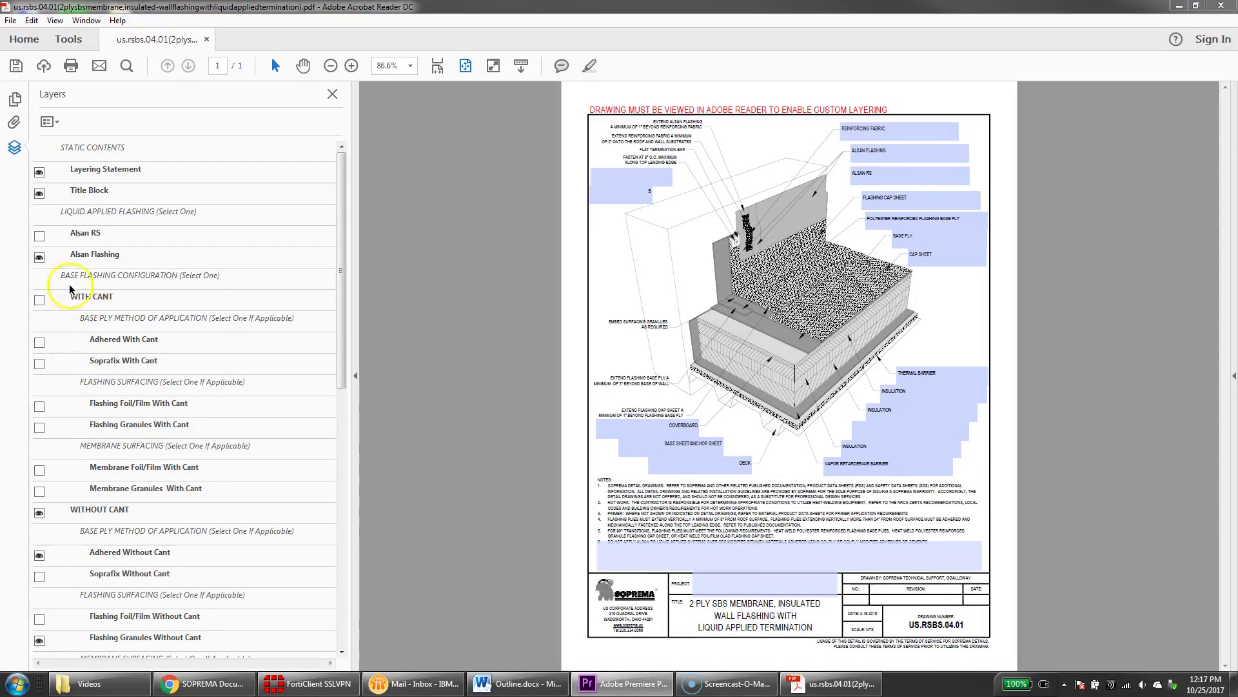
Print the US.RSBS.04.01 wall flashing detail to the Adobe PDF printer as "new" and review the resulting page down to its title block.
{"action": "left_click", "coordinate": [11, 20]}
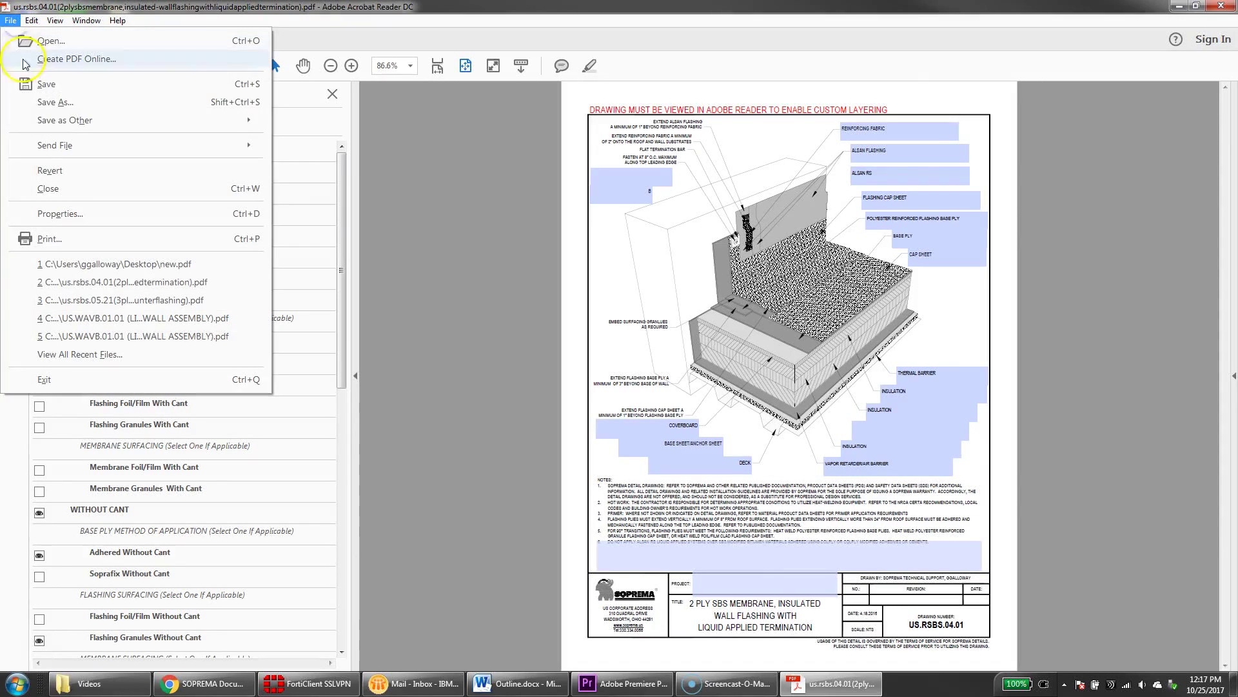
{"action": "left_click", "coordinate": [51, 240]}
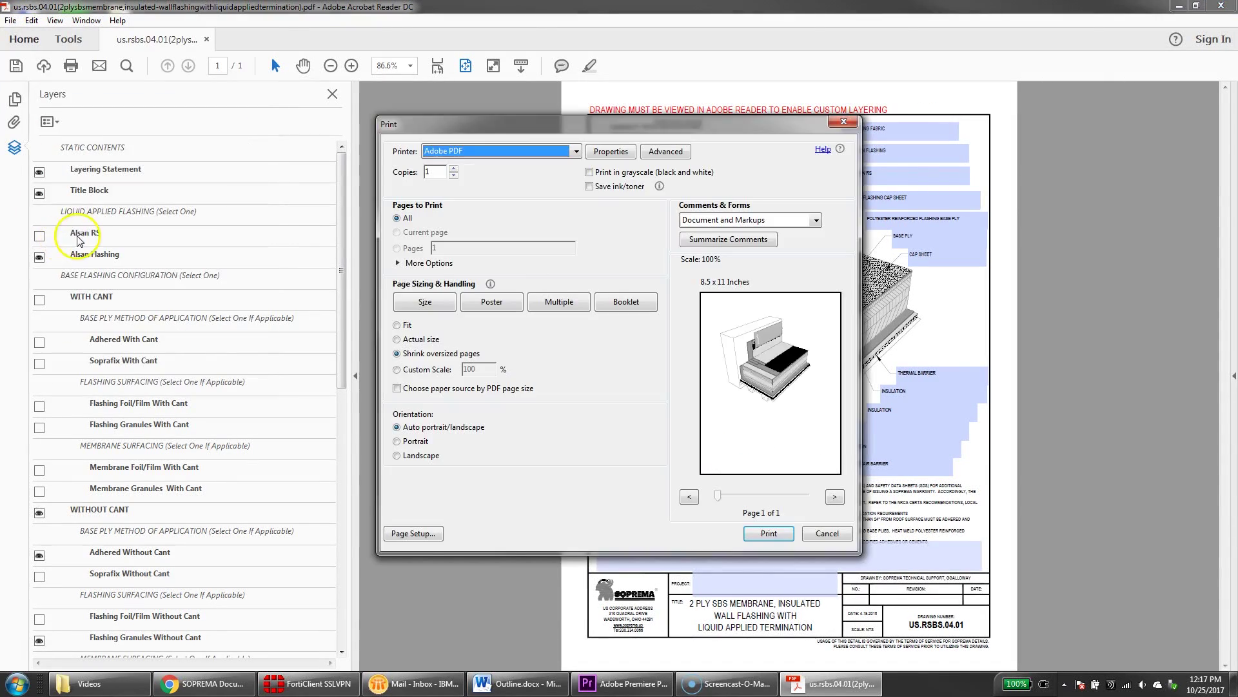
{"action": "left_click", "coordinate": [755, 531]}
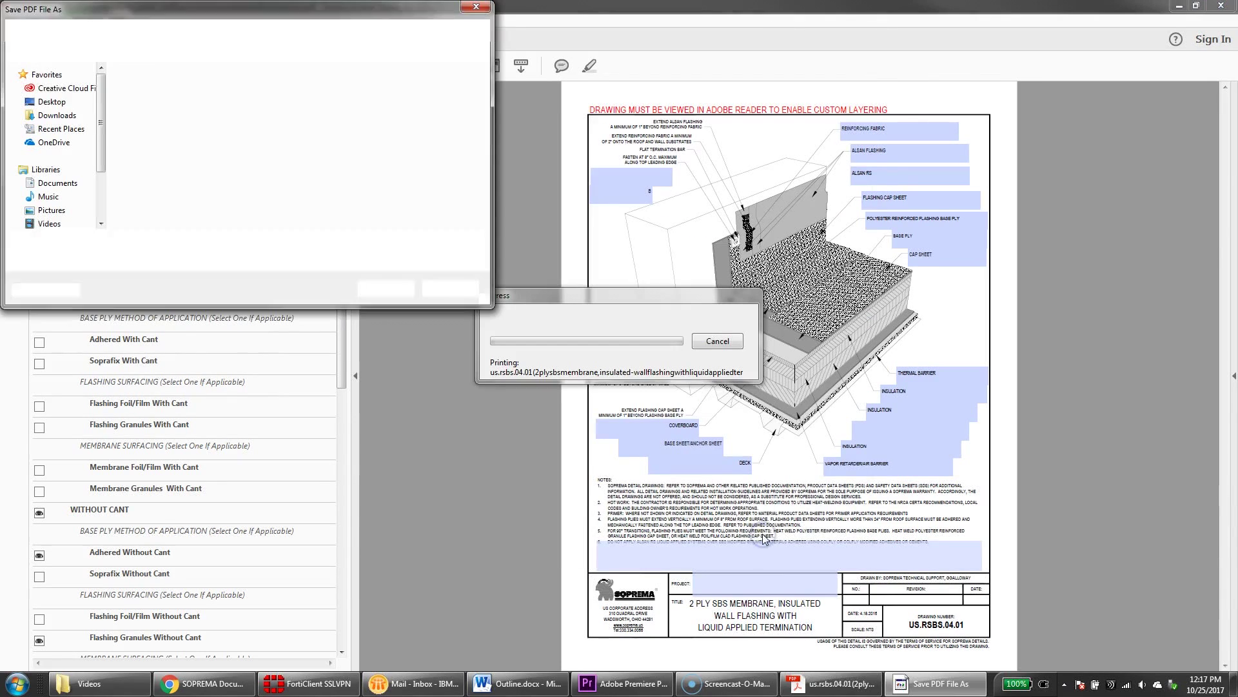
{"action": "type", "text": "new"}
{"action": "key", "text": "Return"}
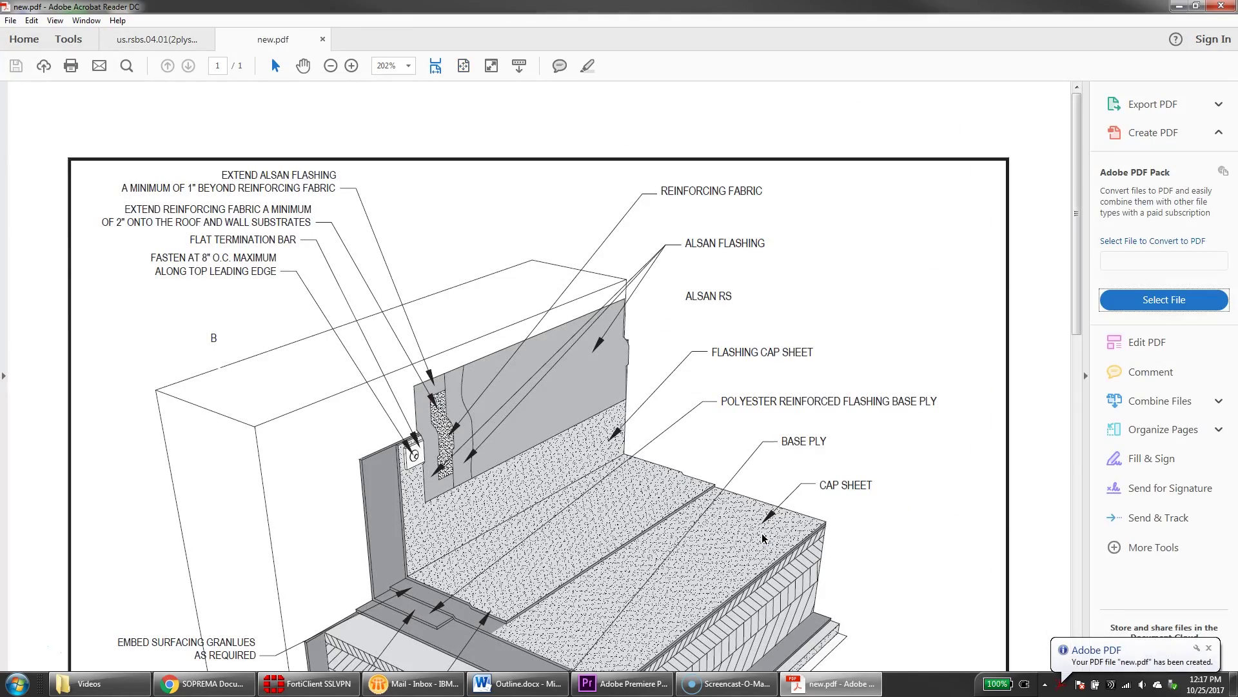
{"action": "left_click_drag", "start_coordinate": [1075, 320], "coordinate": [1042, 635]}
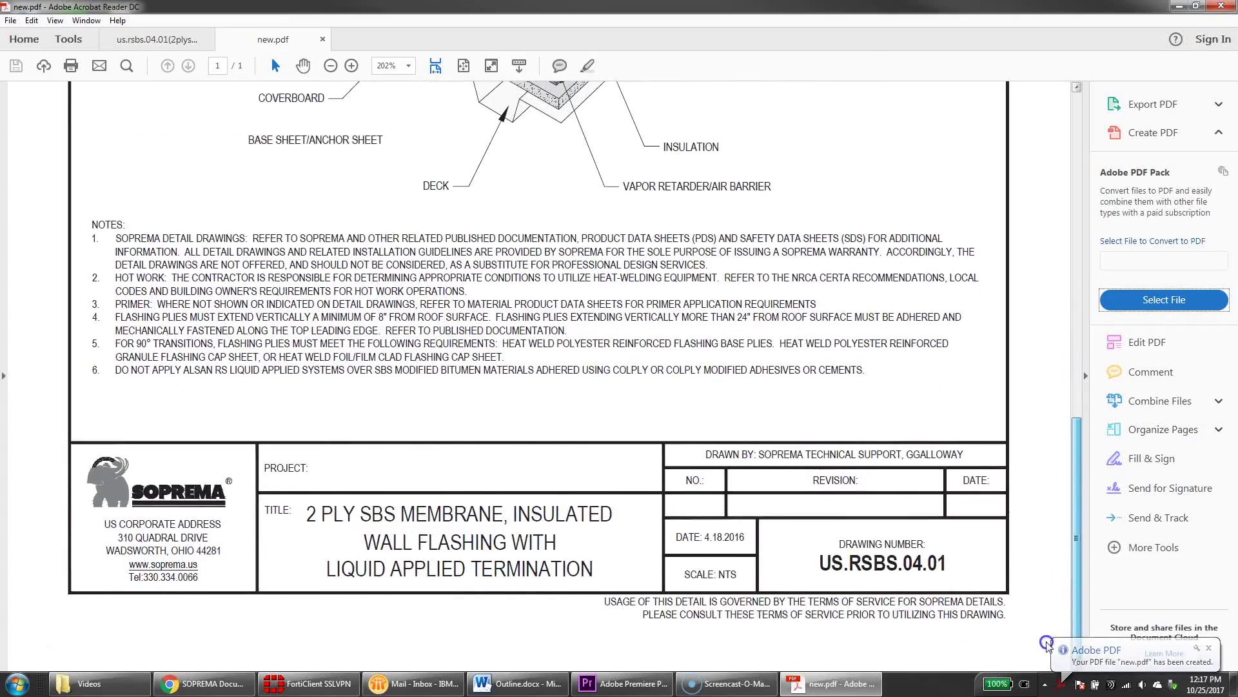